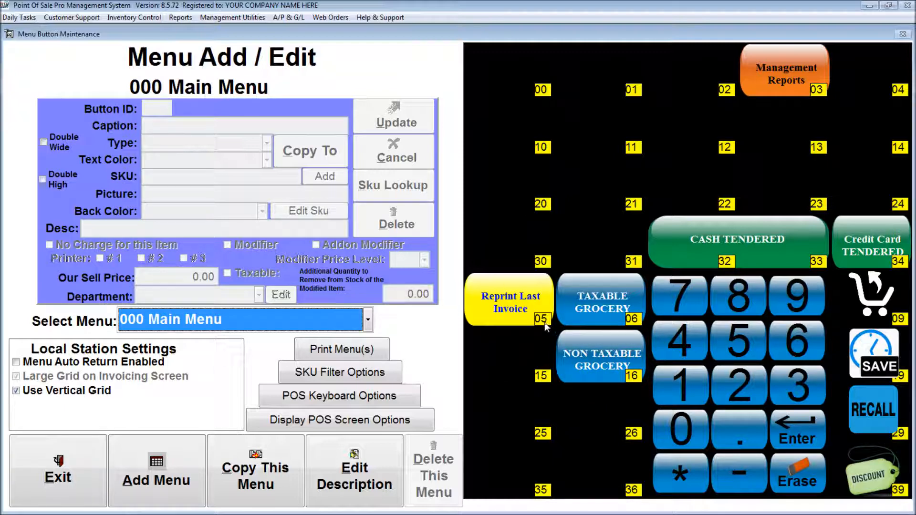
Step: Change the Reprint Last Invoice button to White text on an Orange background and save the update
left_click(513, 302)
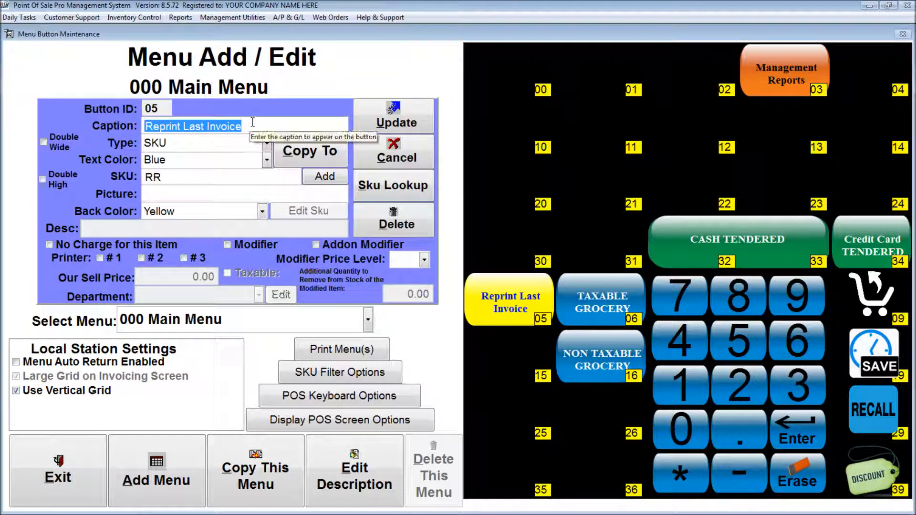
left_click(174, 160)
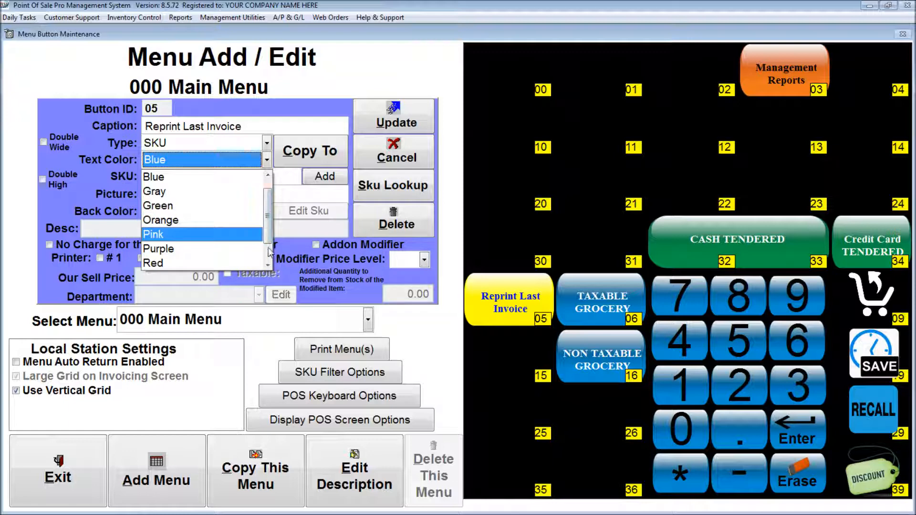
scroll(200, 236, "down", 1)
left_click(199, 261)
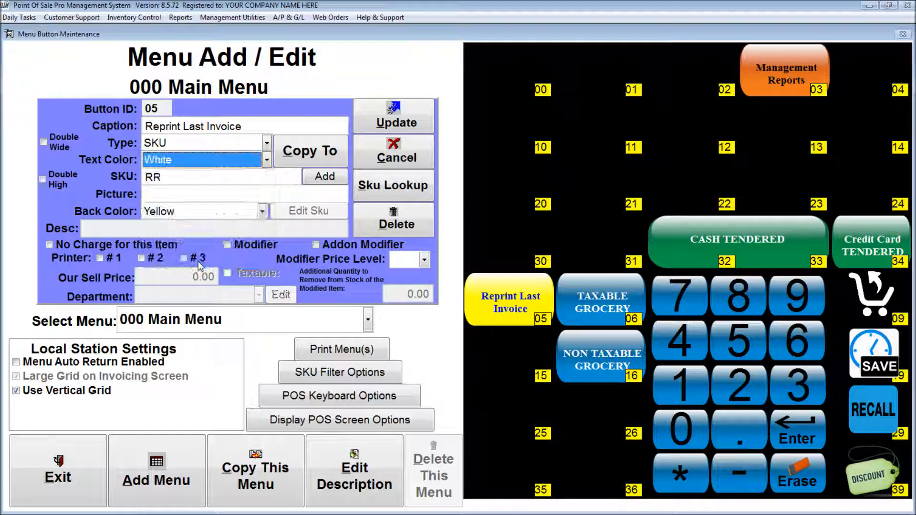
left_click(193, 211)
scroll(191, 242, "up", 2)
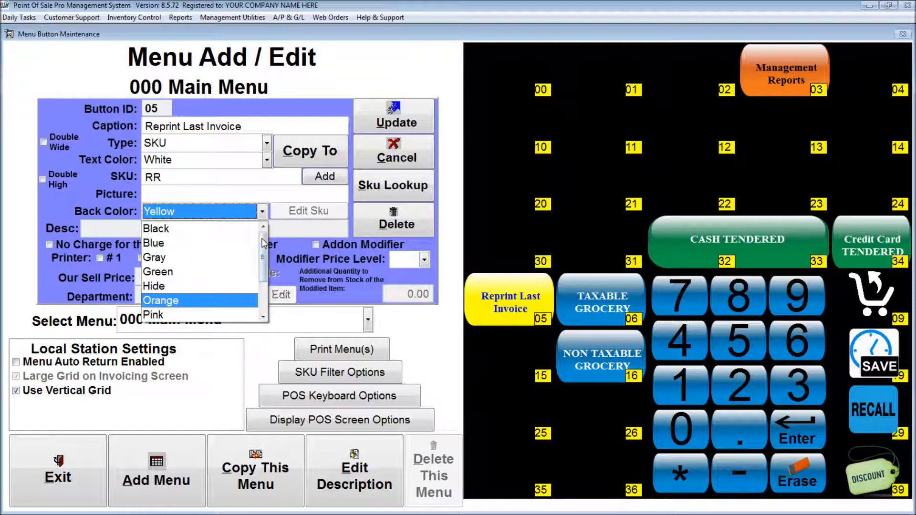
left_click(190, 299)
left_click(389, 125)
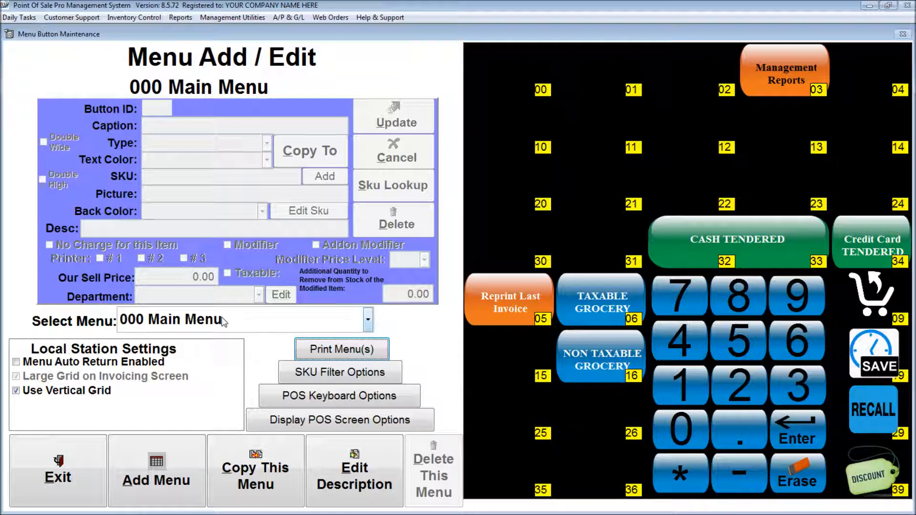
Step: Add a new menu with the description Condiments
left_click(370, 323)
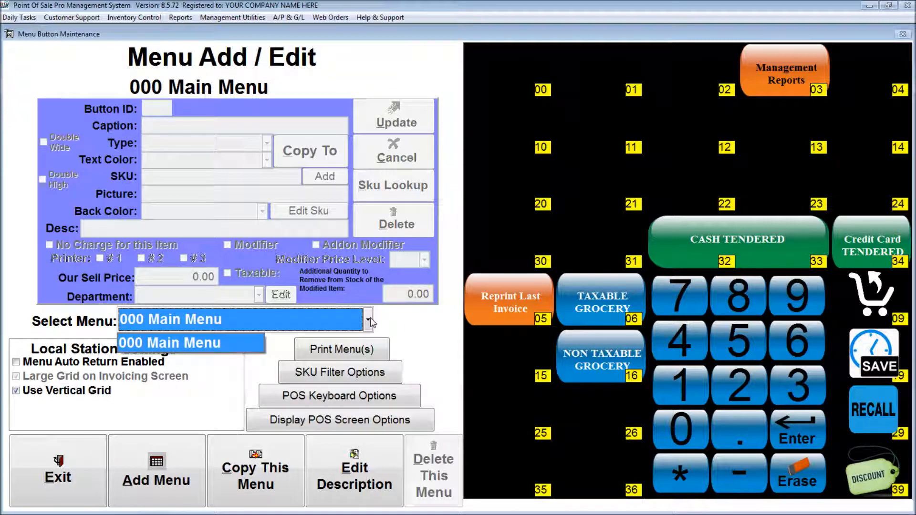
left_click(280, 323)
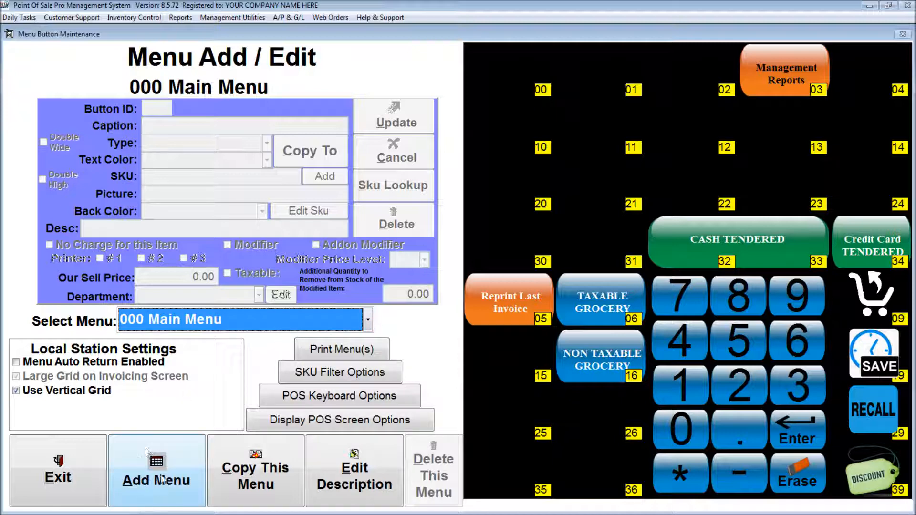
left_click(166, 466)
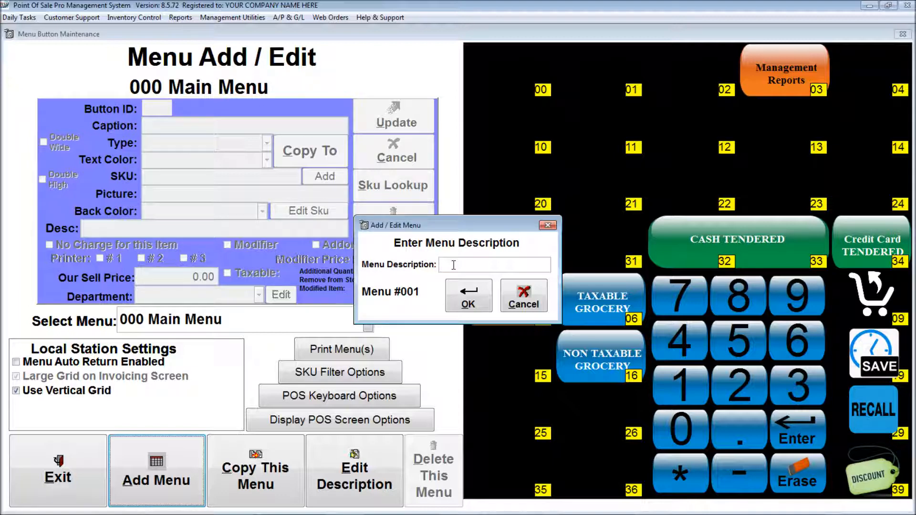
type("Condiments")
left_click(479, 297)
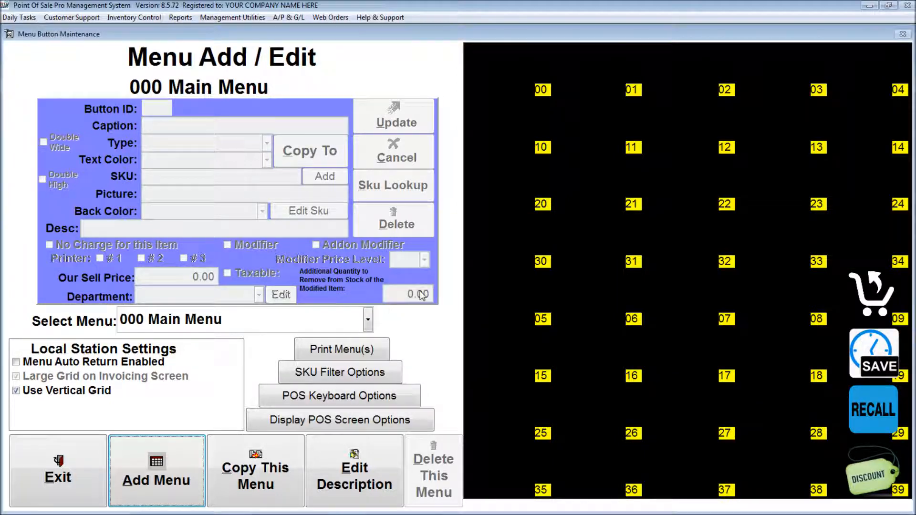
Step: View the button grid of the 001 Condiments menu, and return to the 000 Main Menu
left_click(320, 331)
left_click(217, 365)
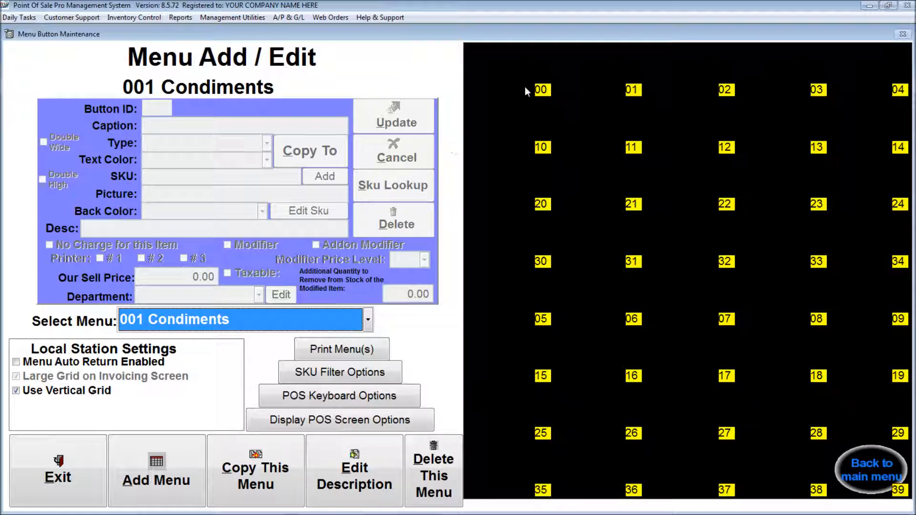
left_click(288, 319)
left_click(225, 348)
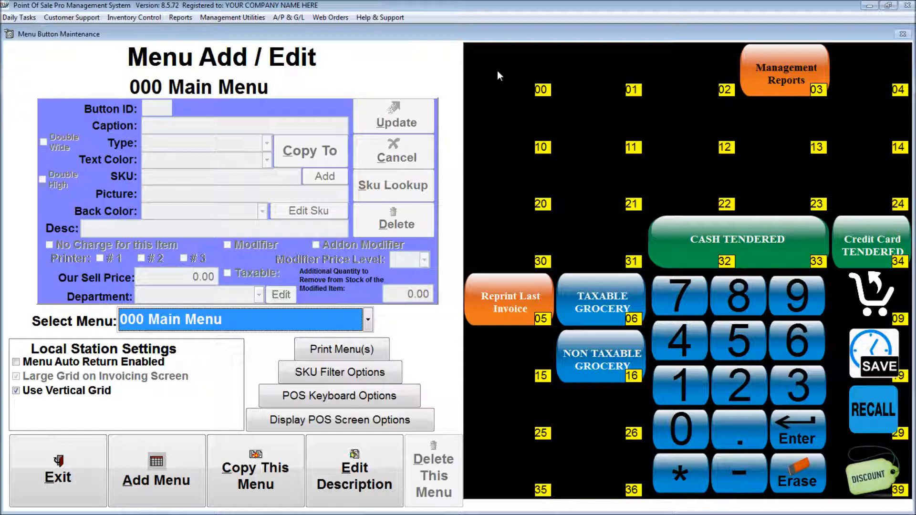
Step: Start a new button at position 00 of the main menu with the caption Hamburger
left_click(542, 95)
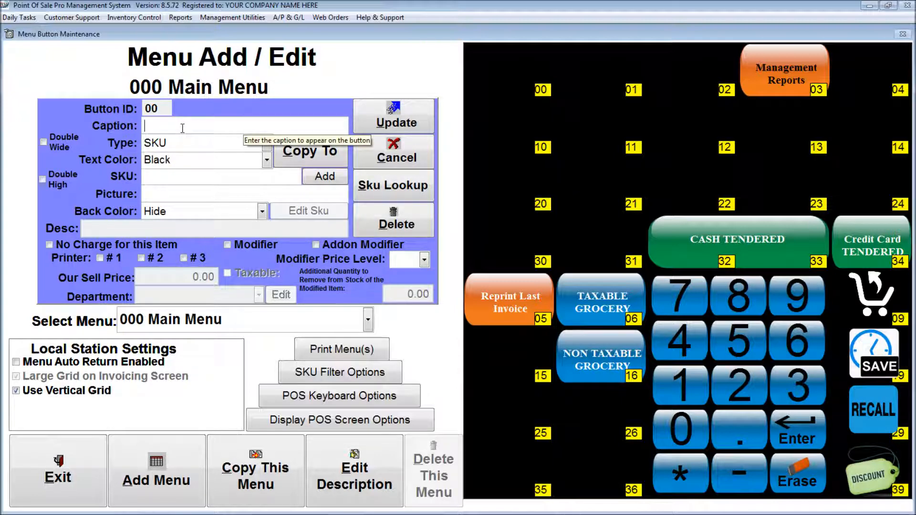
type("Hambv")
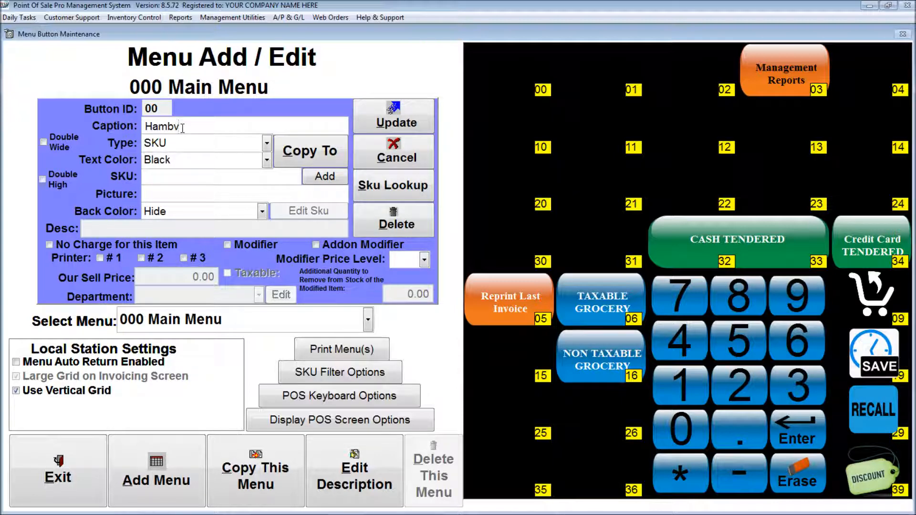
key("BackSpace")
type("urger")
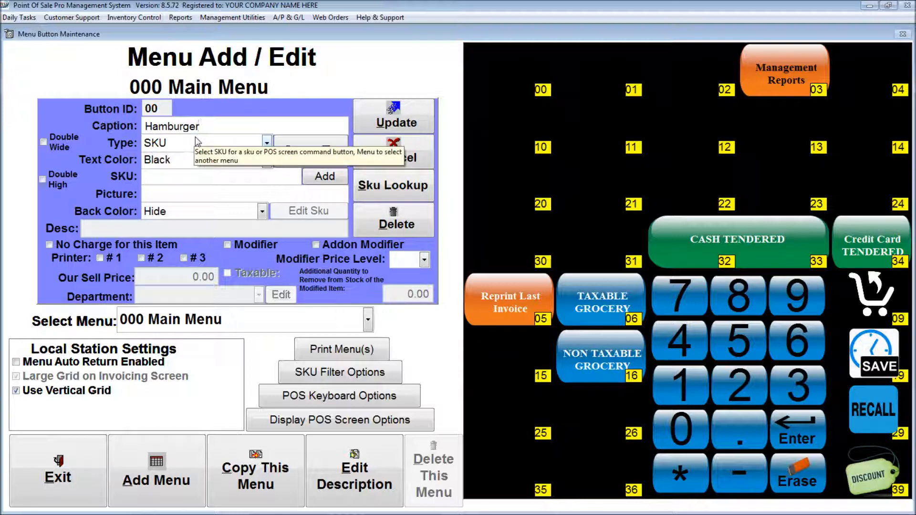
left_click(213, 146)
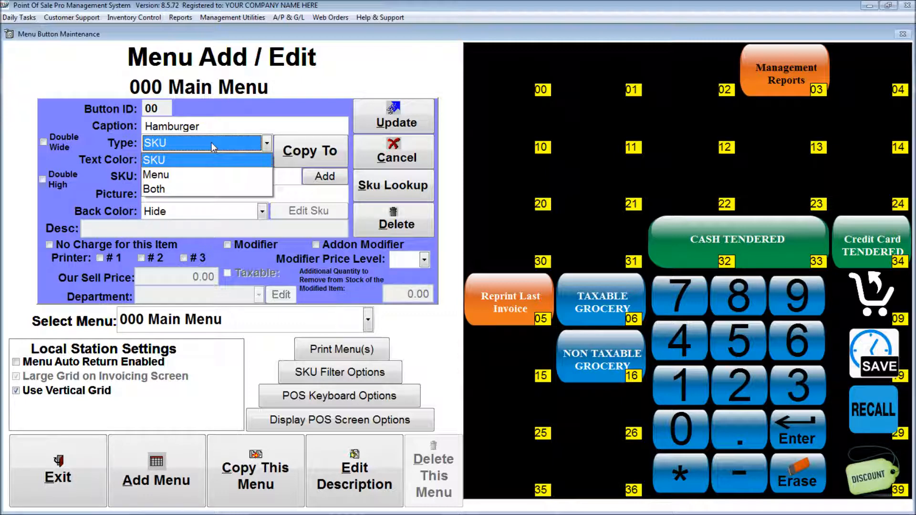
left_click(211, 142)
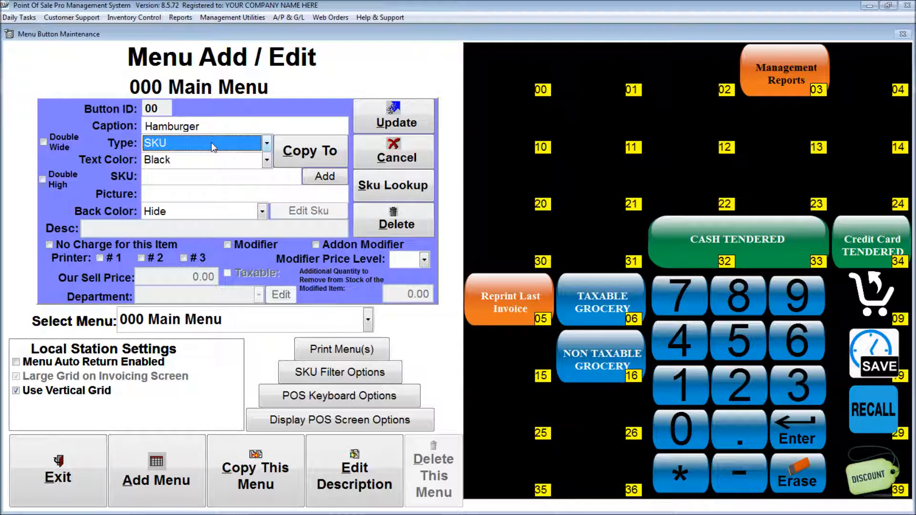
Step: Look up the inventory SKUs for the Hamburger button, and leave the list without selecting an item
left_click(163, 177)
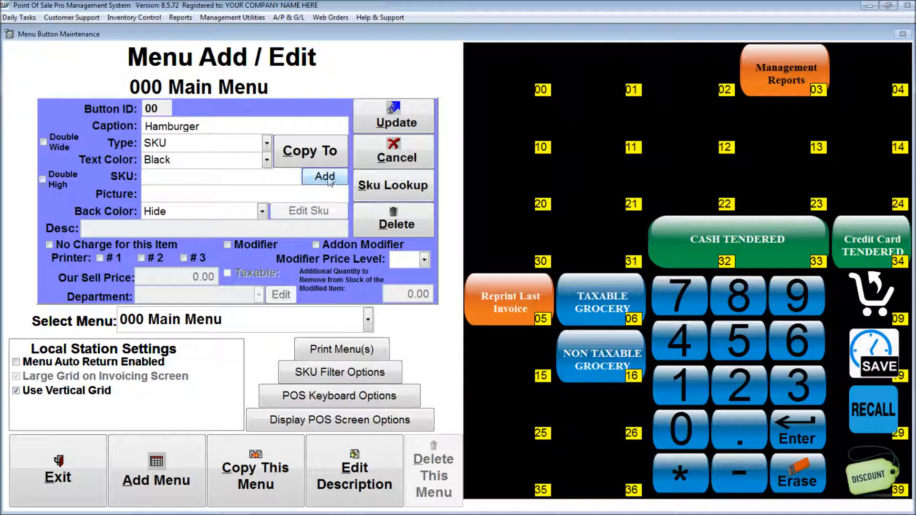
left_click(392, 188)
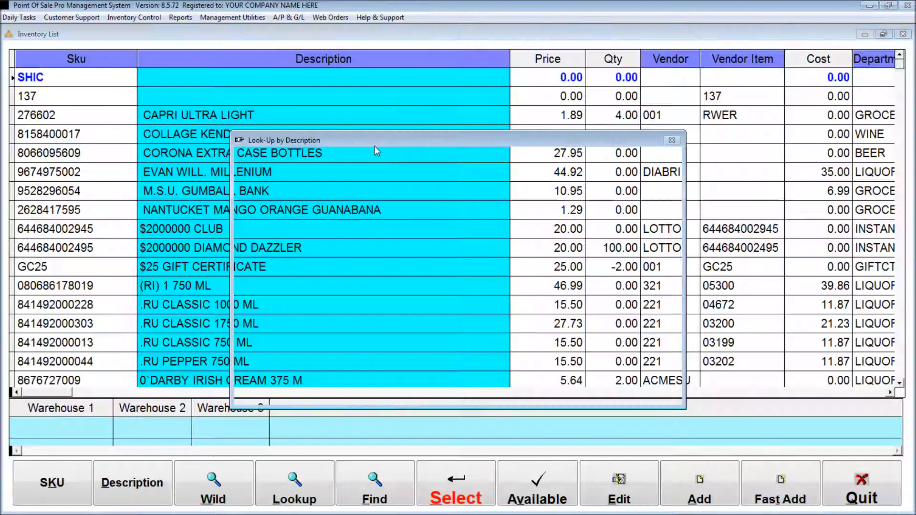
left_click(647, 354)
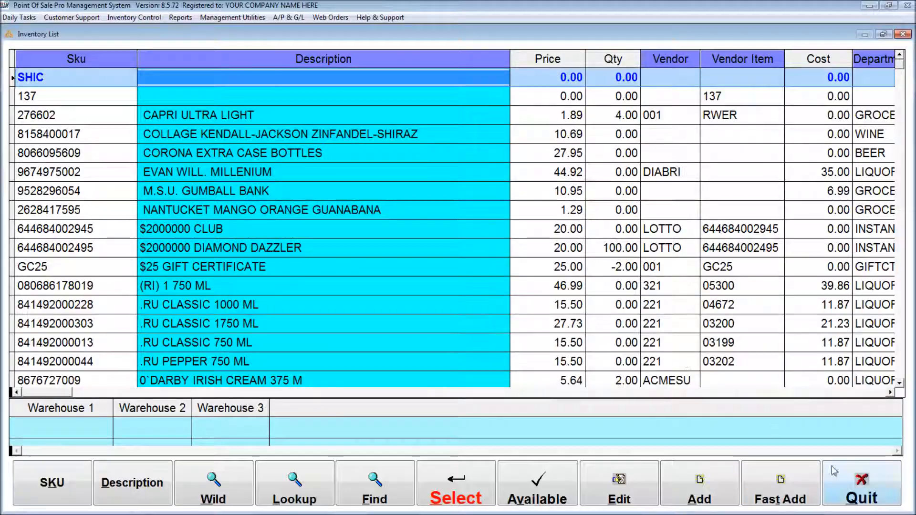
left_click(833, 472)
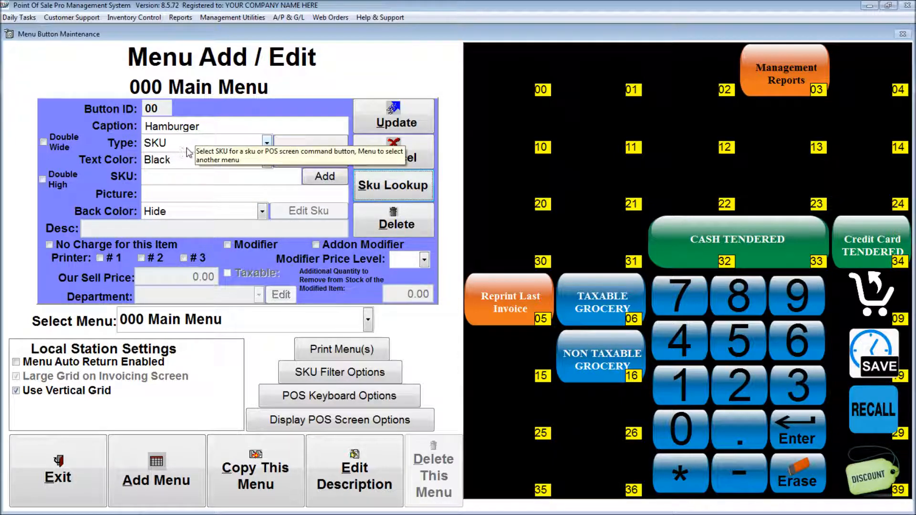
Step: Set the Hamburger button's type to Both and its text color to Black
left_click(247, 142)
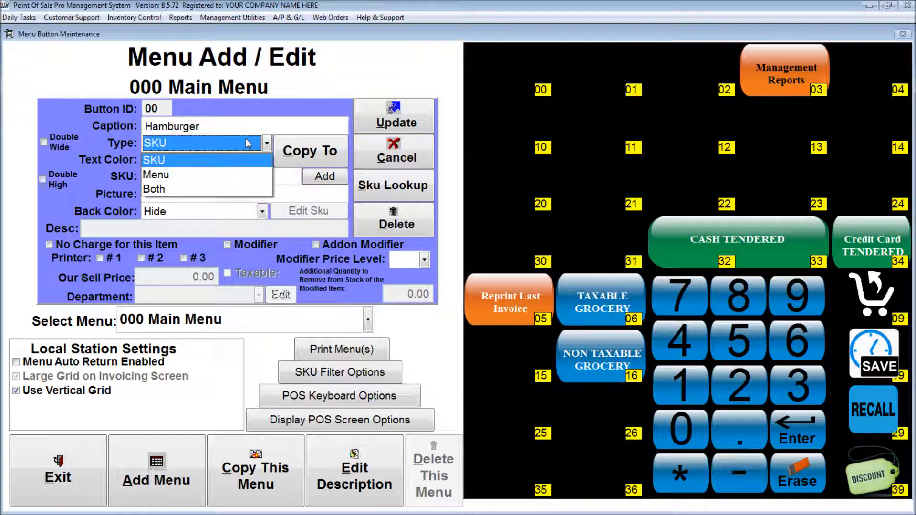
left_click(182, 189)
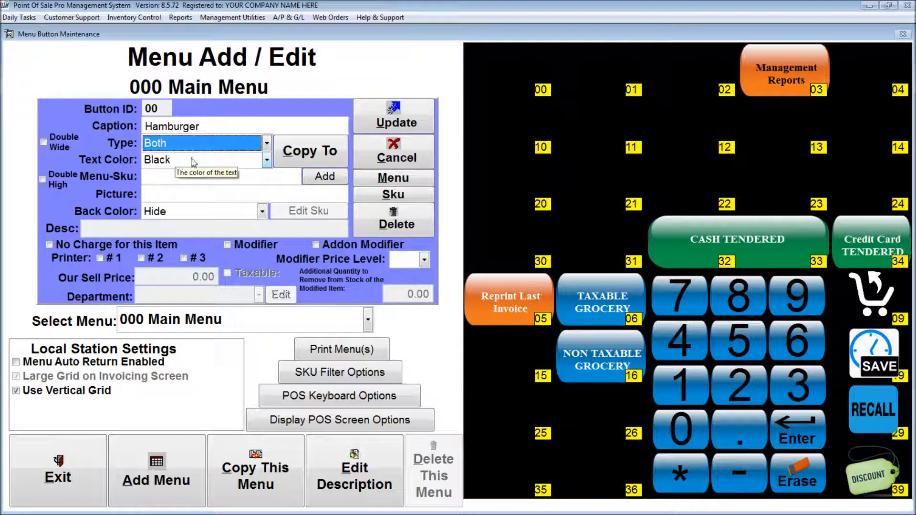
left_click(216, 160)
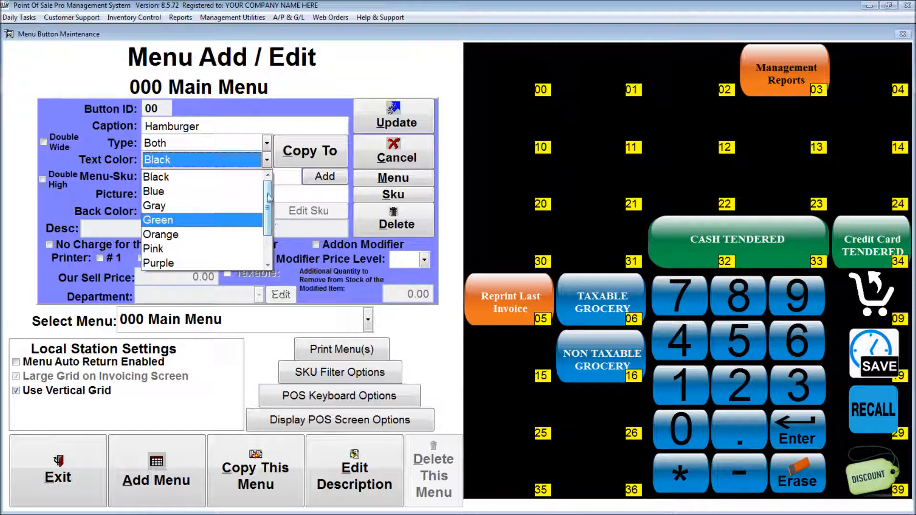
left_click(210, 183)
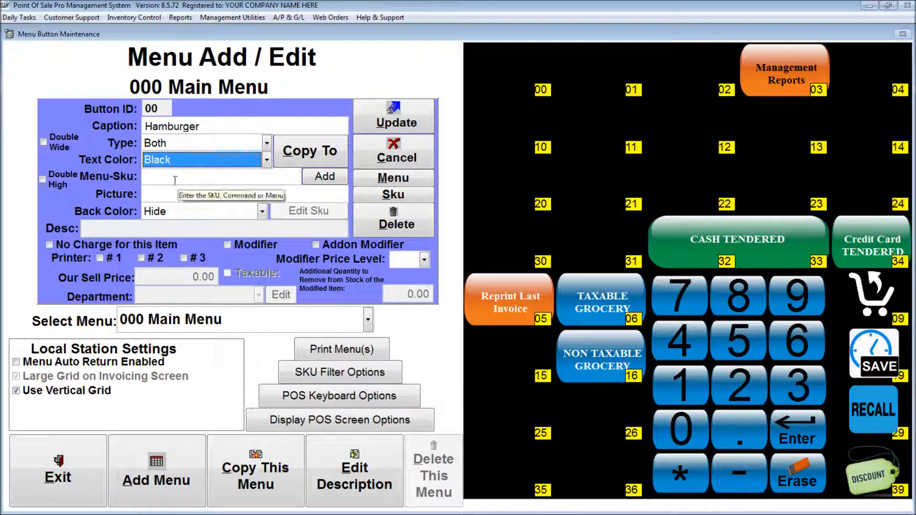
Step: Browse the FoodPict folder for a hamburger picture for the button, and close the picture lookup without choosing one
left_click(167, 195)
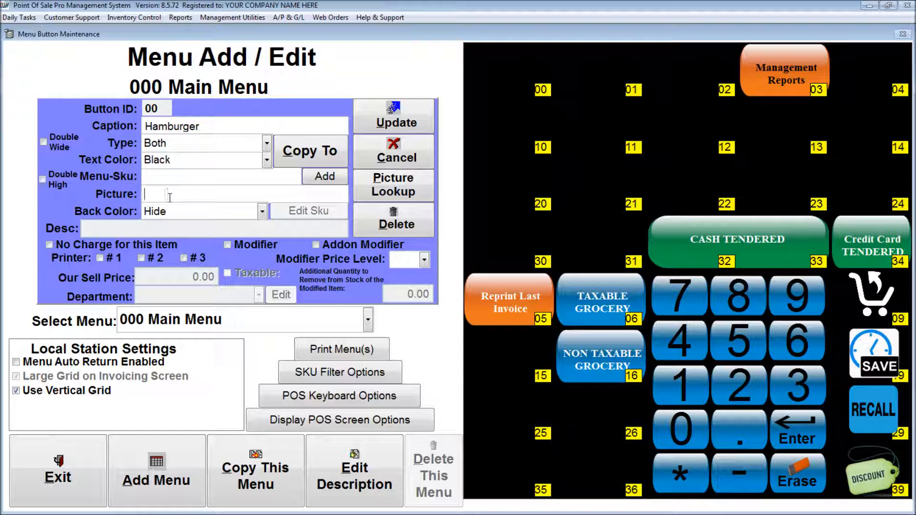
left_click(379, 192)
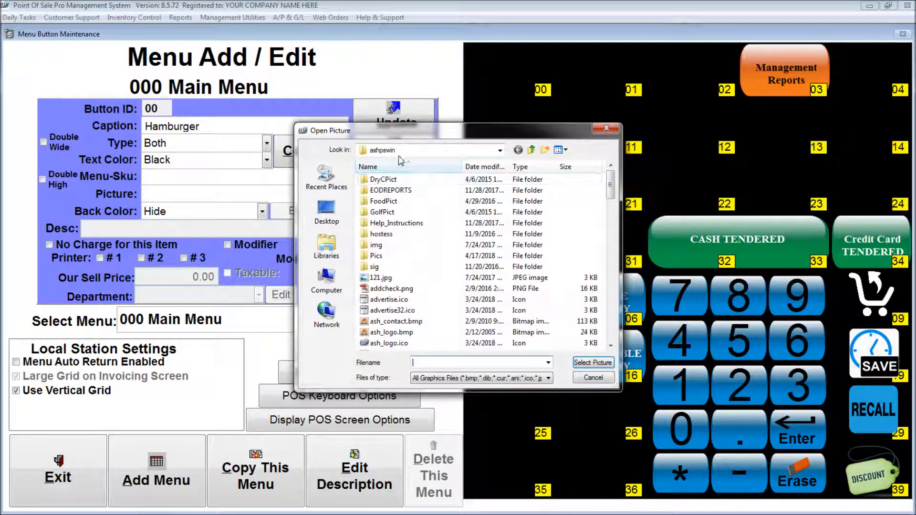
double_click(383, 202)
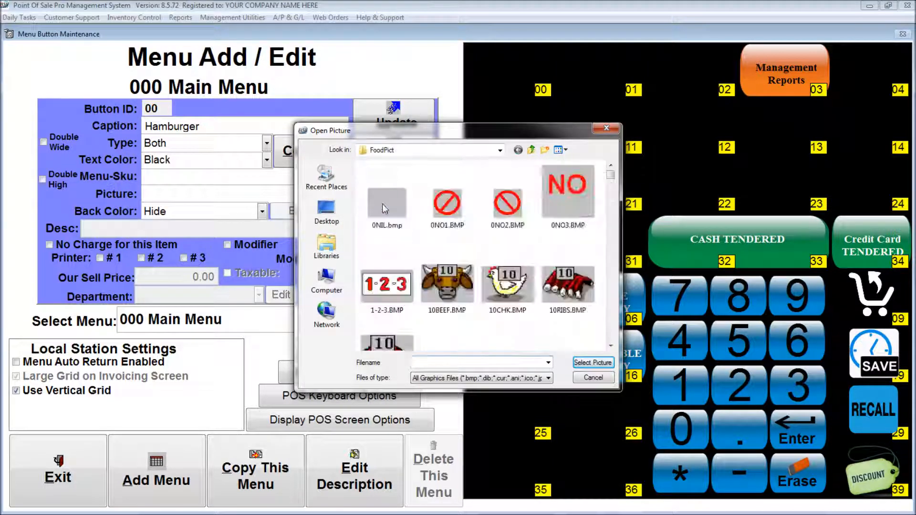
left_click(495, 296)
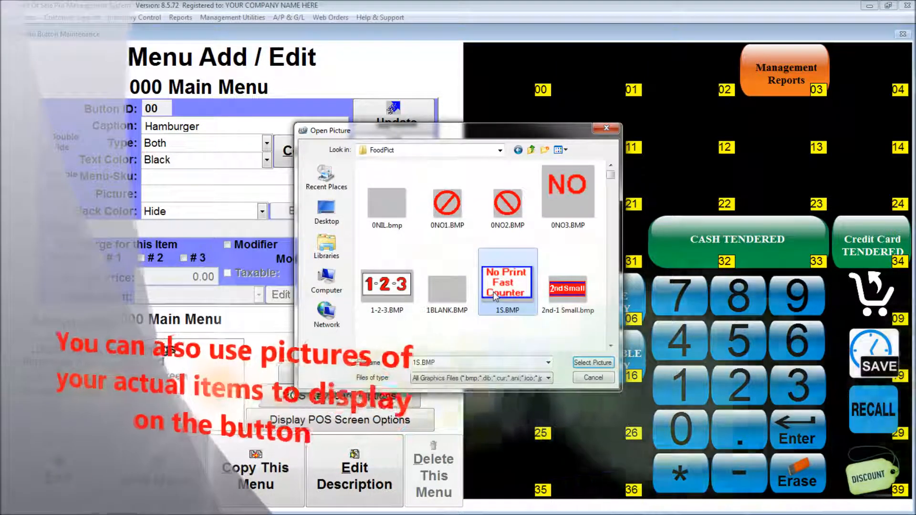
type("ham")
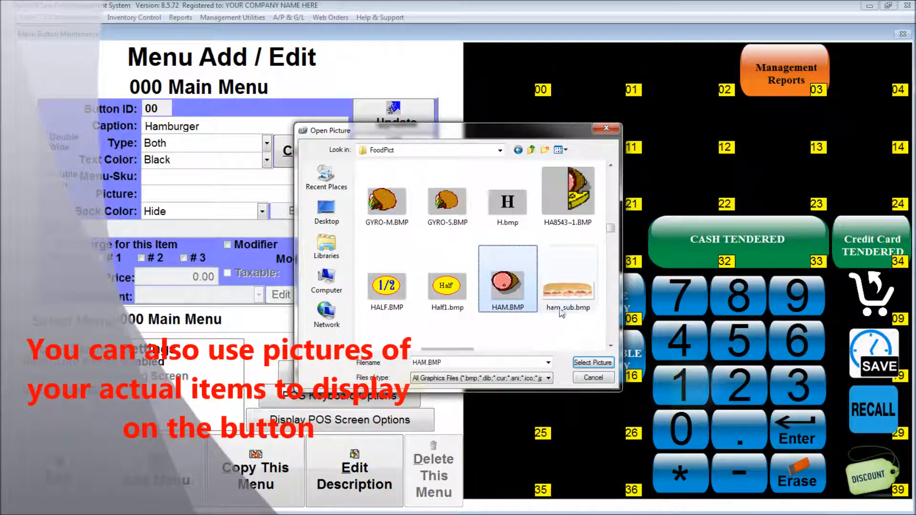
scroll(586, 335, "down", 3)
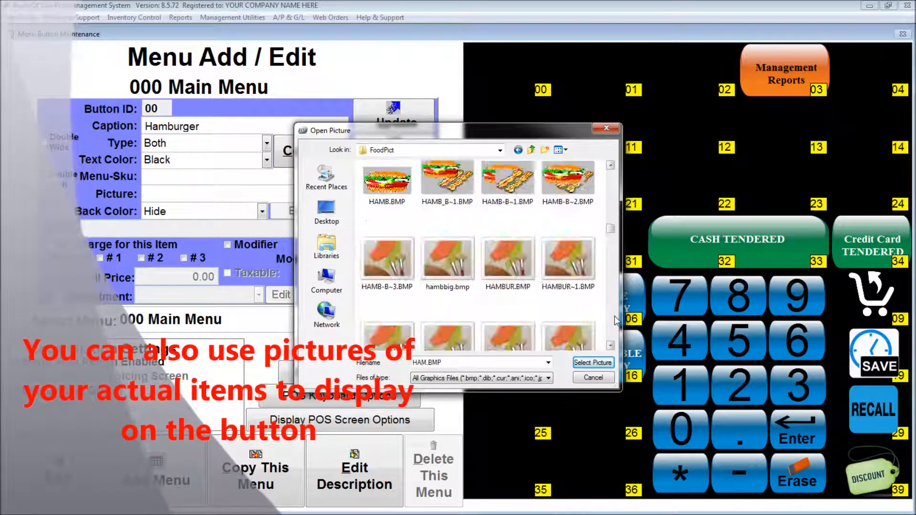
left_click(470, 265)
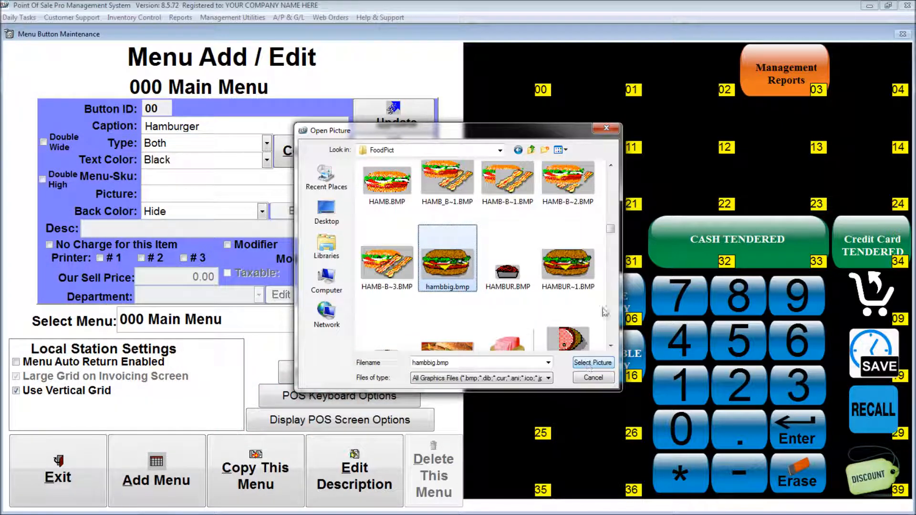
scroll(612, 320, "down", 3)
scroll(613, 321, "down", 8)
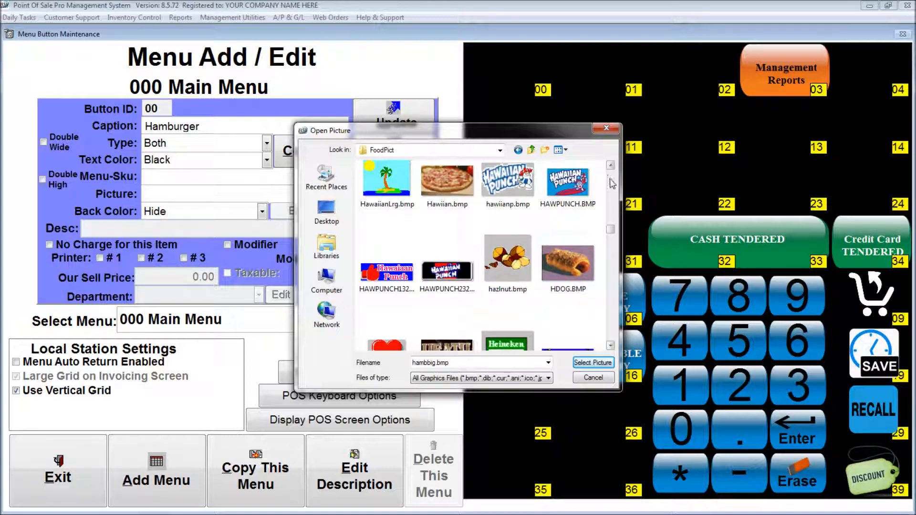
scroll(611, 180, "up", 3)
scroll(609, 179, "up", 3)
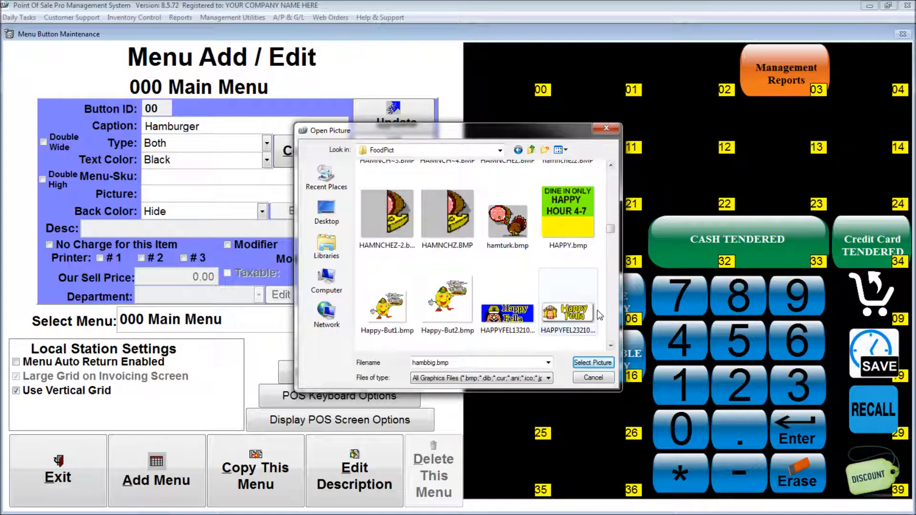
left_click(593, 378)
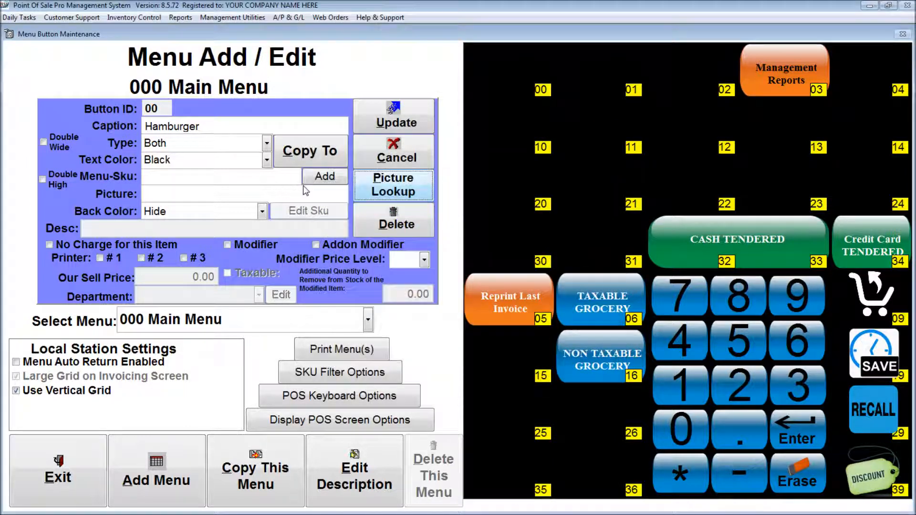
Step: Set the Hamburger button's back color to Purple and link it to the 001 Condiments menu
left_click(200, 211)
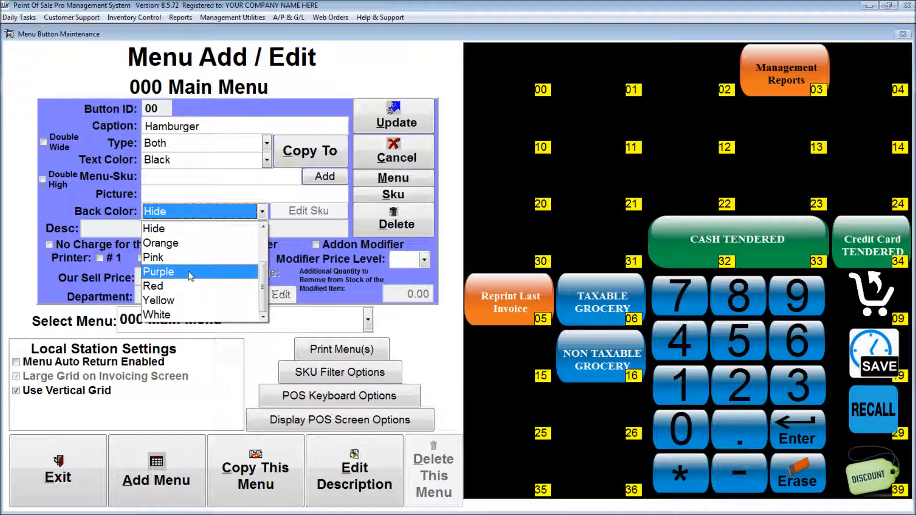
left_click(189, 275)
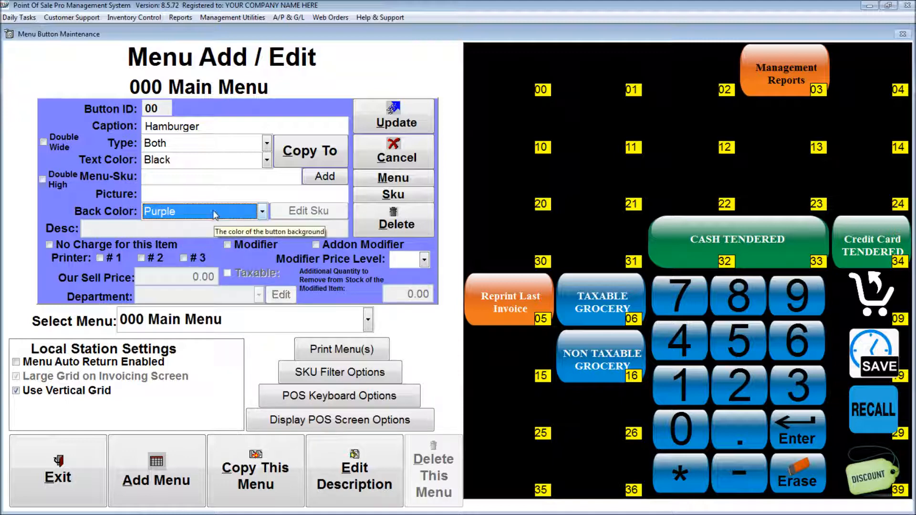
left_click(183, 176)
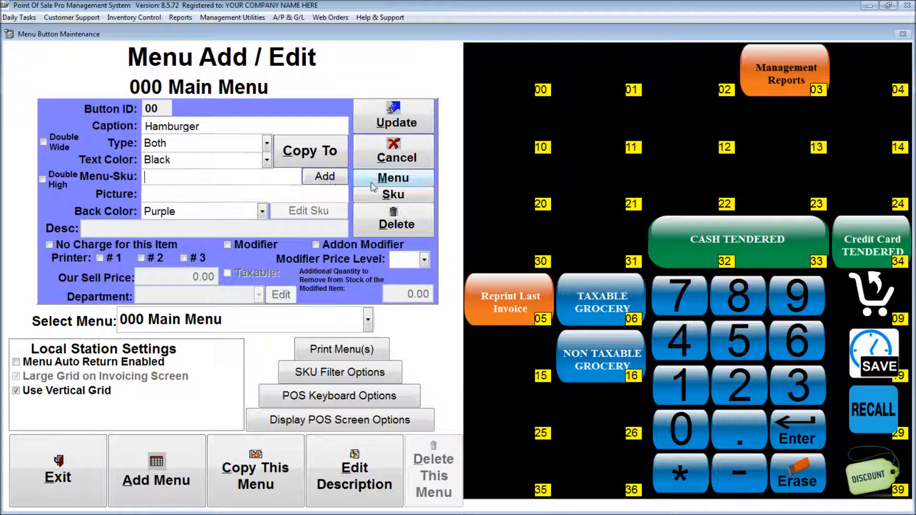
left_click(392, 179)
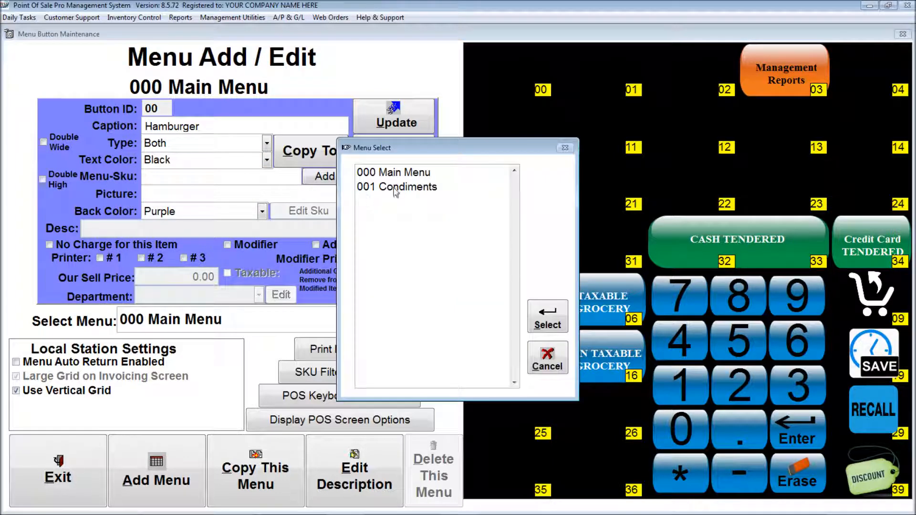
left_click(399, 187)
left_click(548, 315)
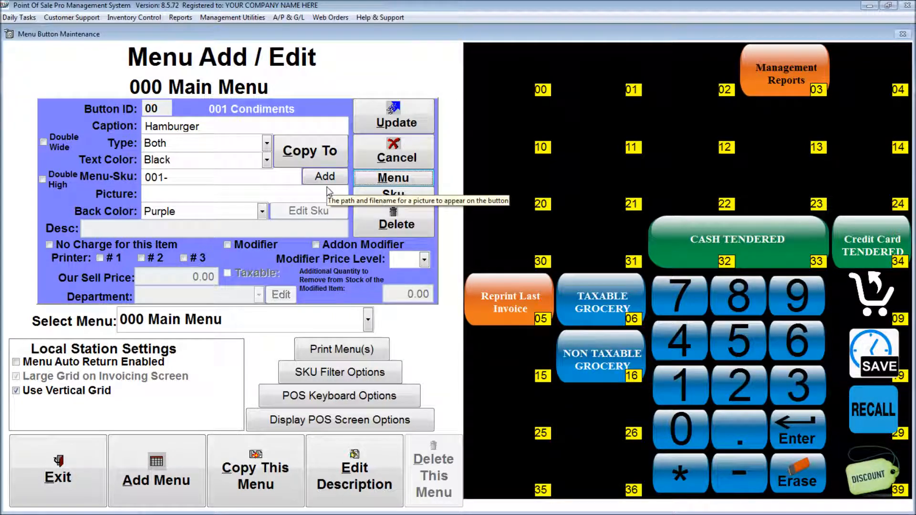
Step: Open the inventory list for the button's SKU, and leave it without selecting an item
left_click(387, 196)
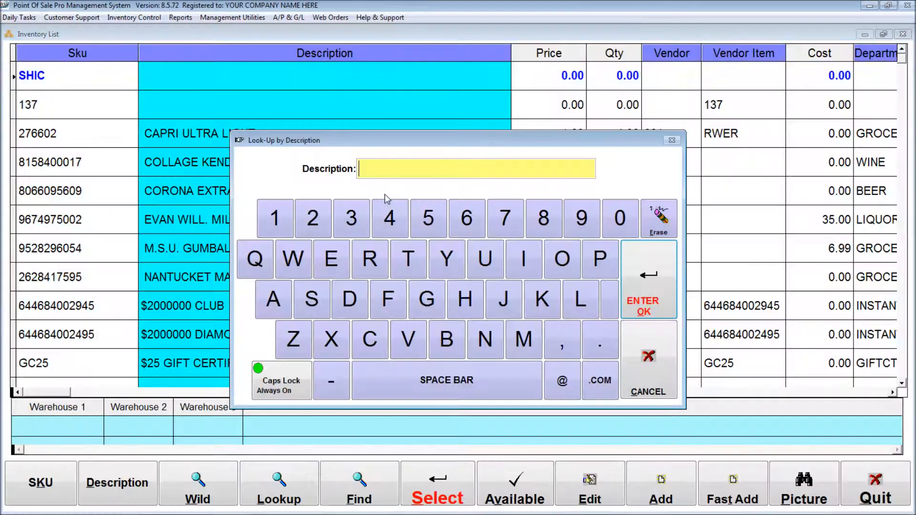
left_click(650, 353)
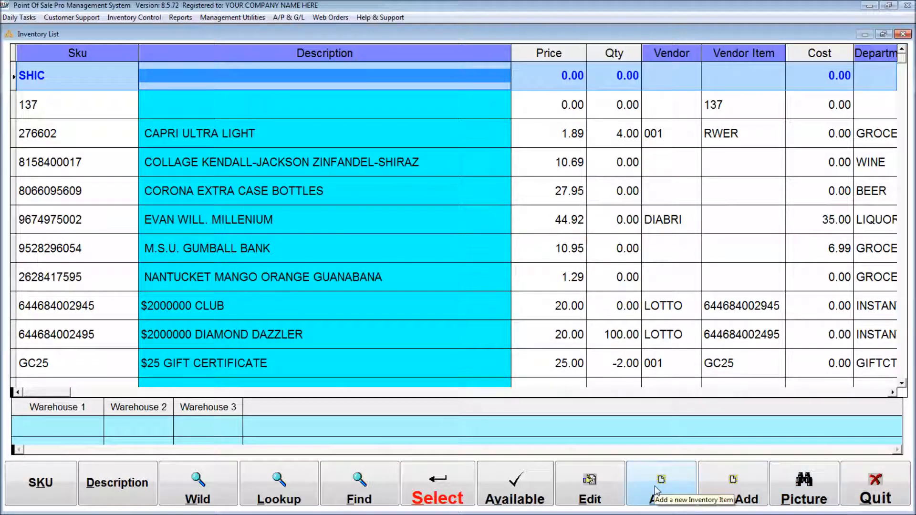
left_click(871, 483)
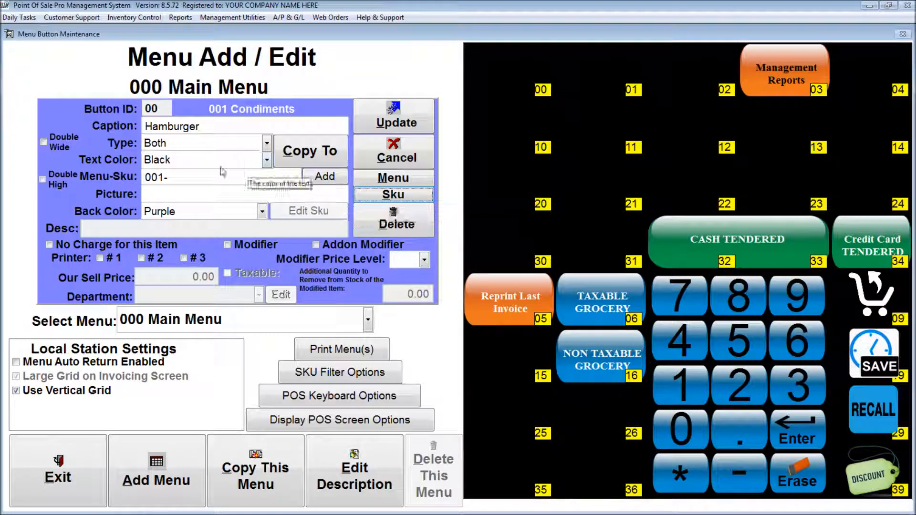
Step: Start a new inventory item with SKU HBRGR, description 1/2 LB HAMBURGER and price 7.99
left_click(325, 177)
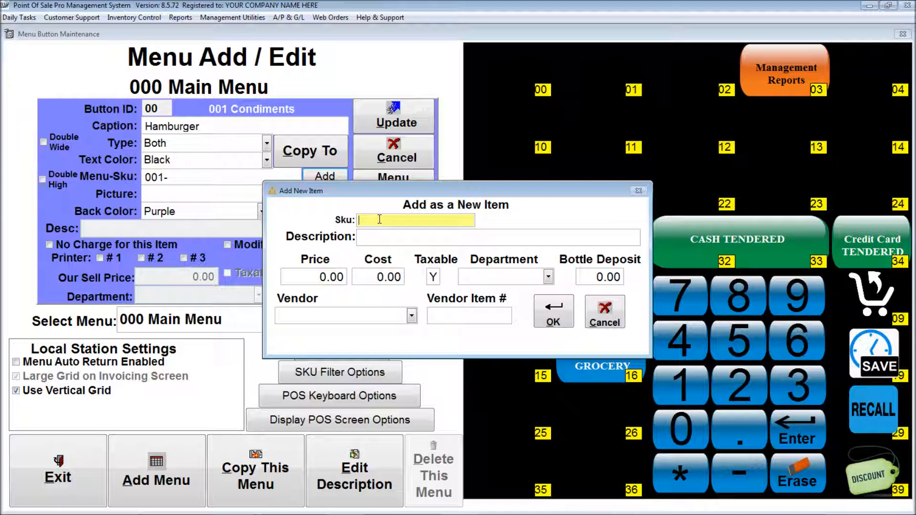
type("HBRGR")
left_click(373, 237)
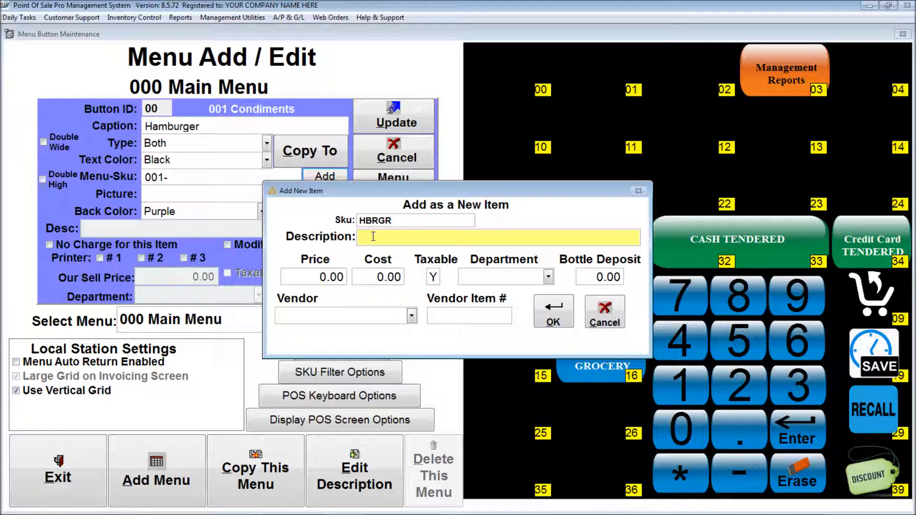
type("1/2 LB HAMBURGER")
left_click(306, 275)
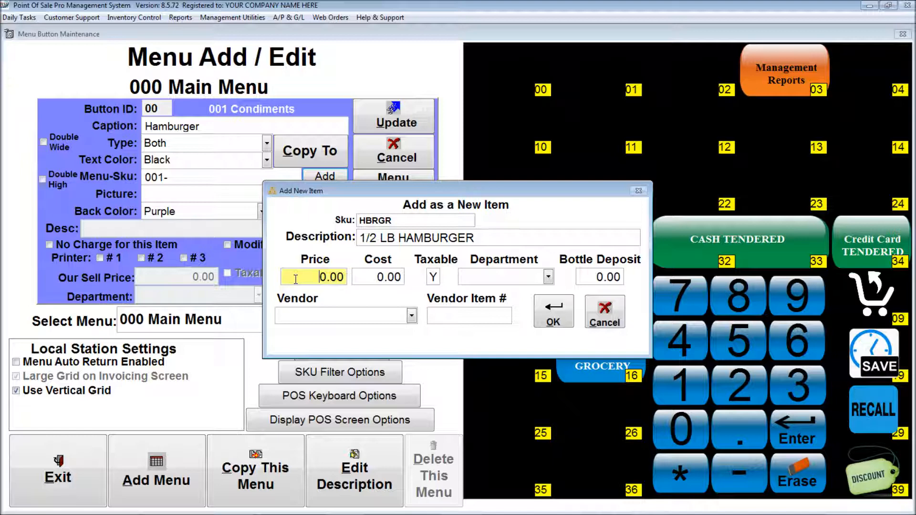
double_click(296, 279)
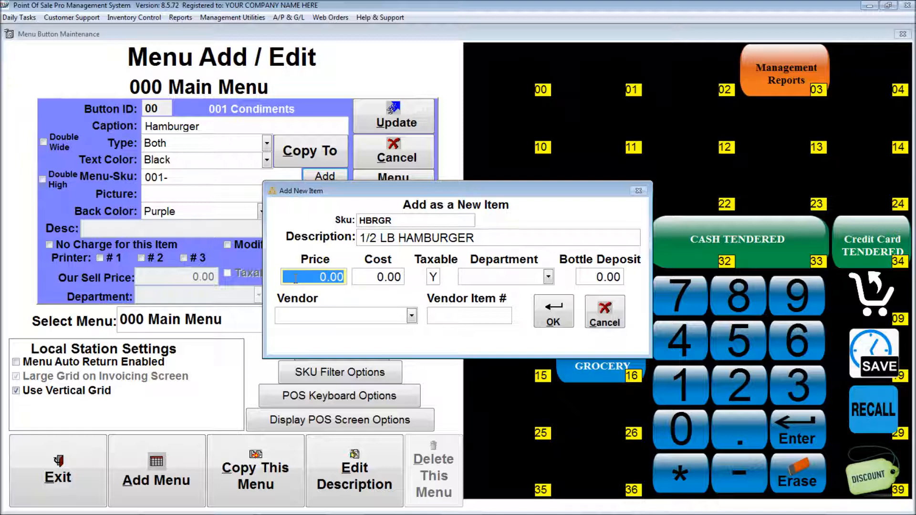
type("7.99")
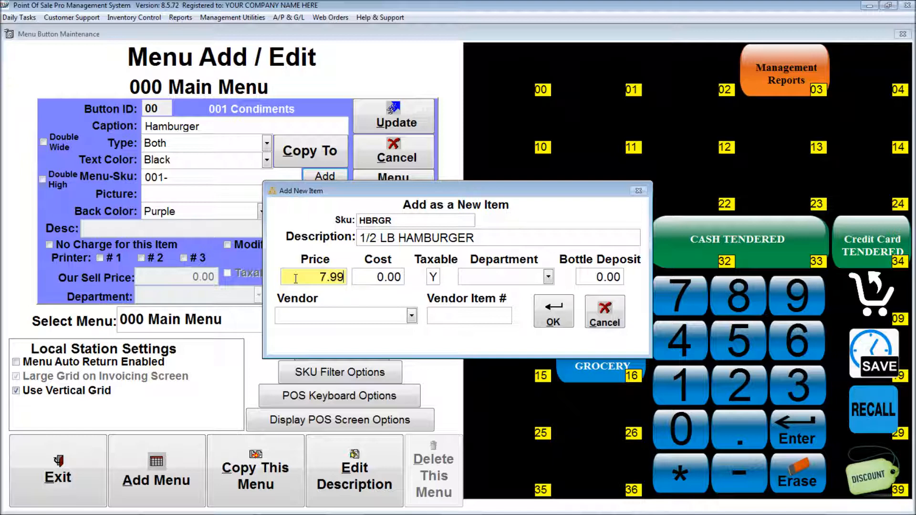
Step: Set the new item's cost to 2.00 and department to DELI, and save it with the vendor left blank
left_click(366, 278)
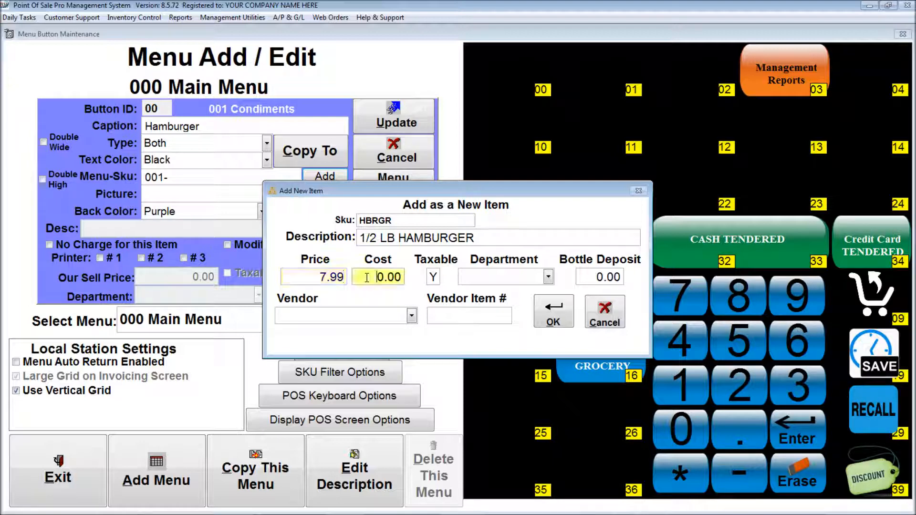
double_click(367, 278)
type("2")
key("Tab")
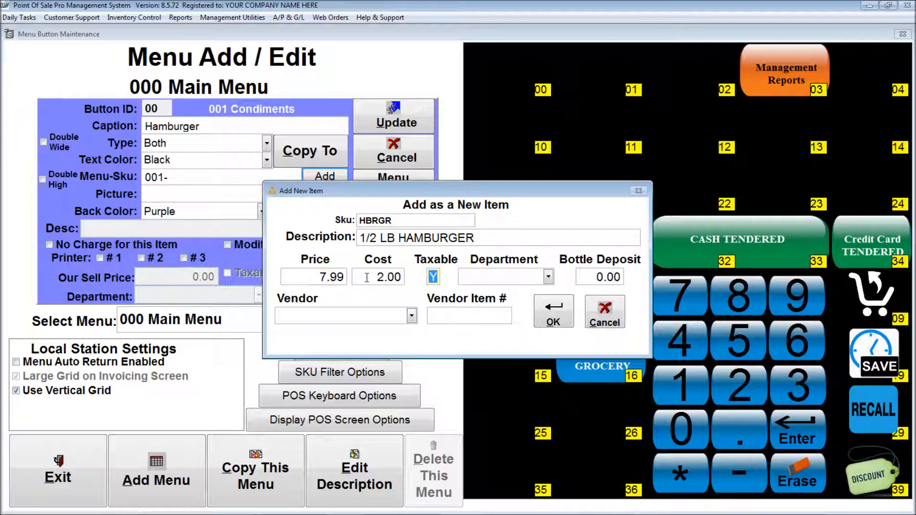
left_click(548, 277)
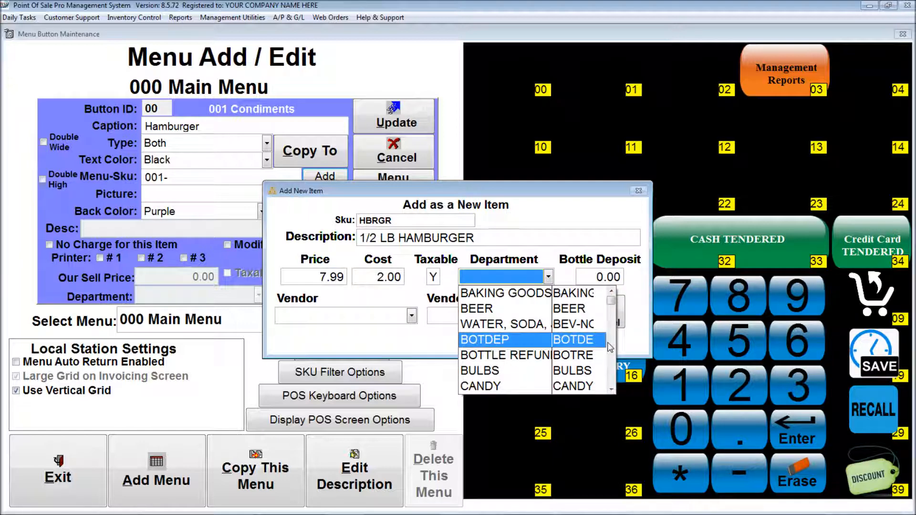
scroll(584, 344, "down", 3)
left_click(584, 354)
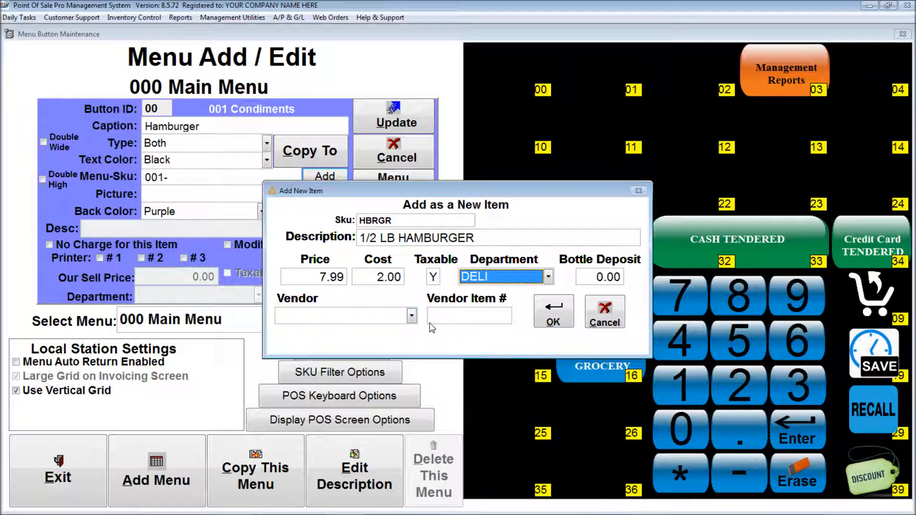
left_click(411, 315)
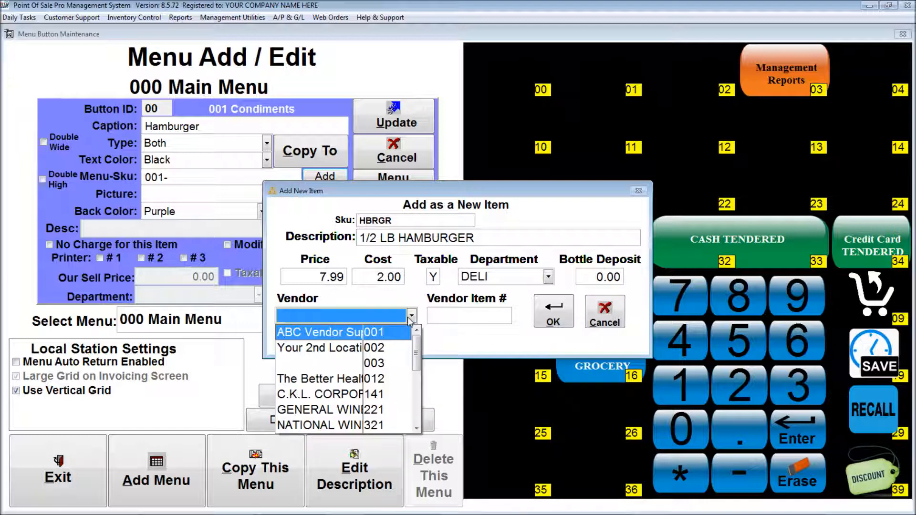
left_click(459, 336)
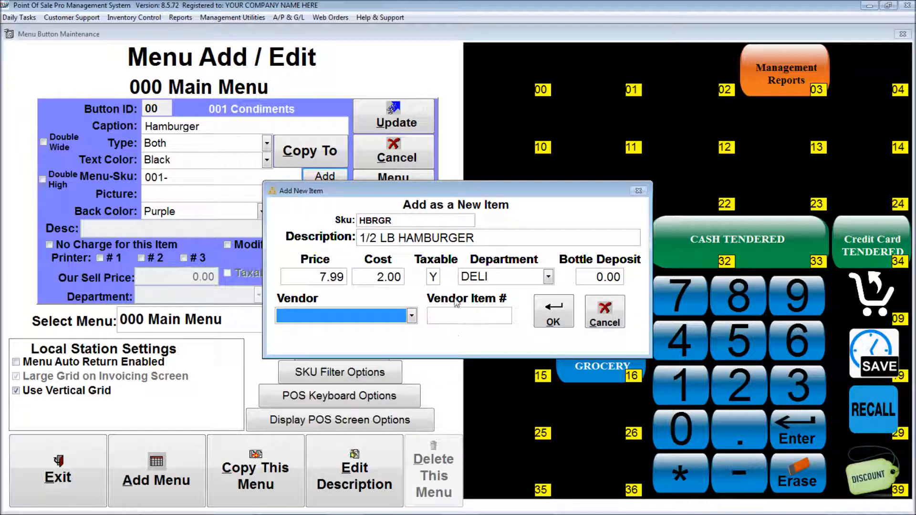
left_click(554, 316)
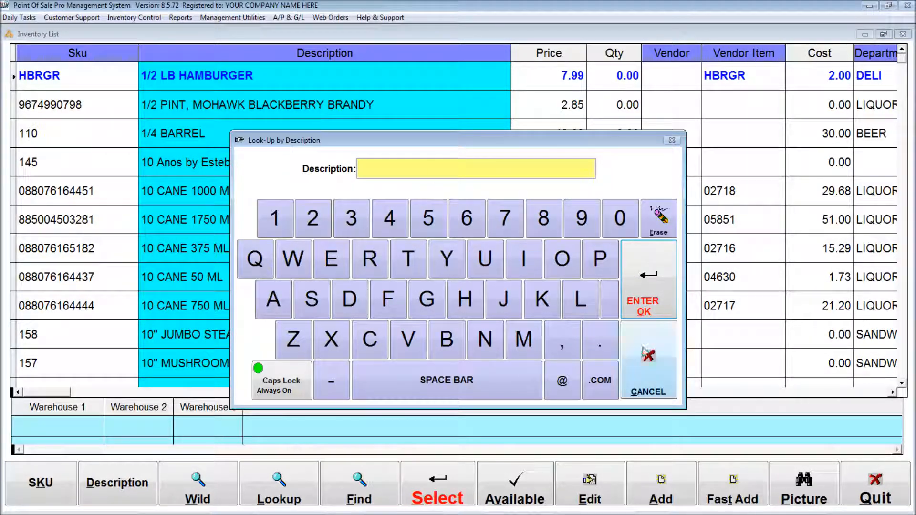
Step: Assign the 1/2 LB HAMBURGER item to the button, and save the button with printing to kitchen printer #2
left_click(649, 362)
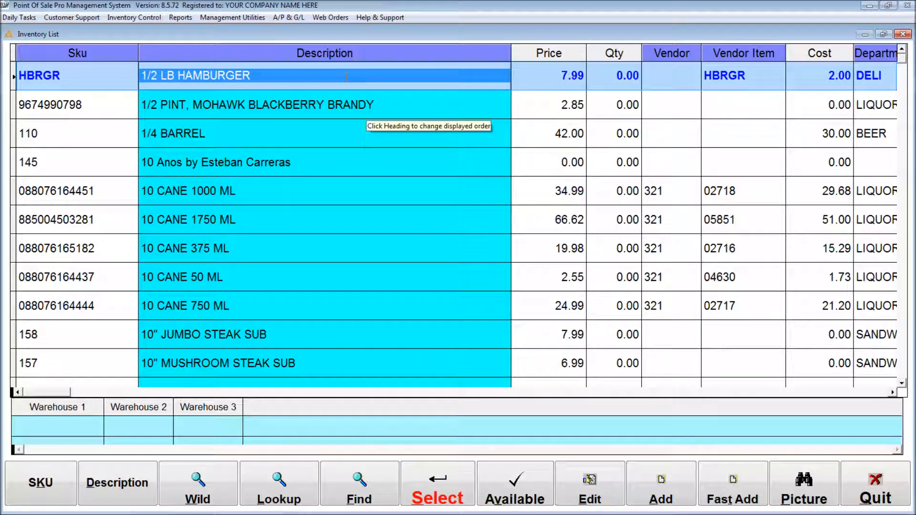
left_click(438, 485)
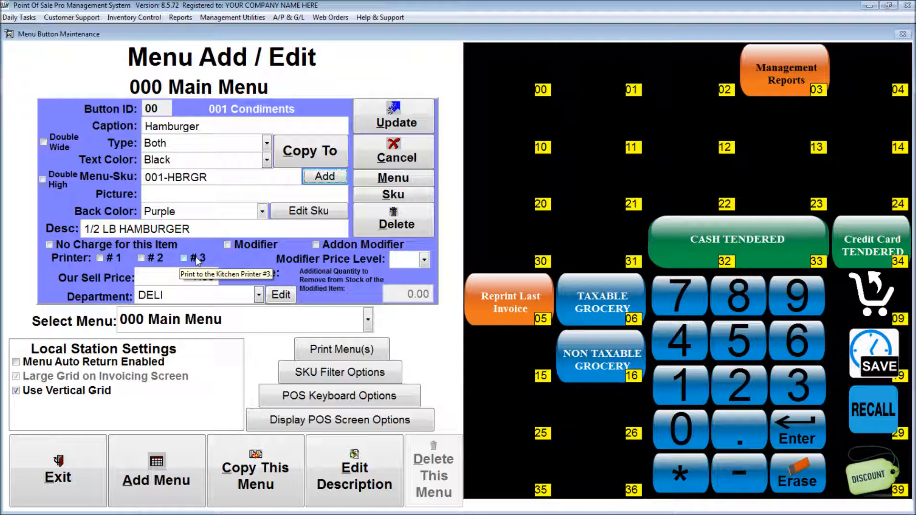
left_click(150, 261)
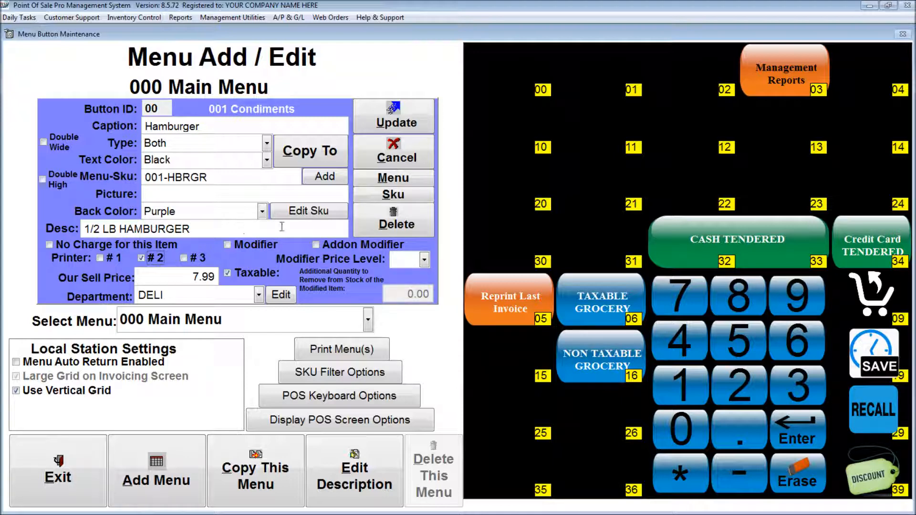
left_click(395, 122)
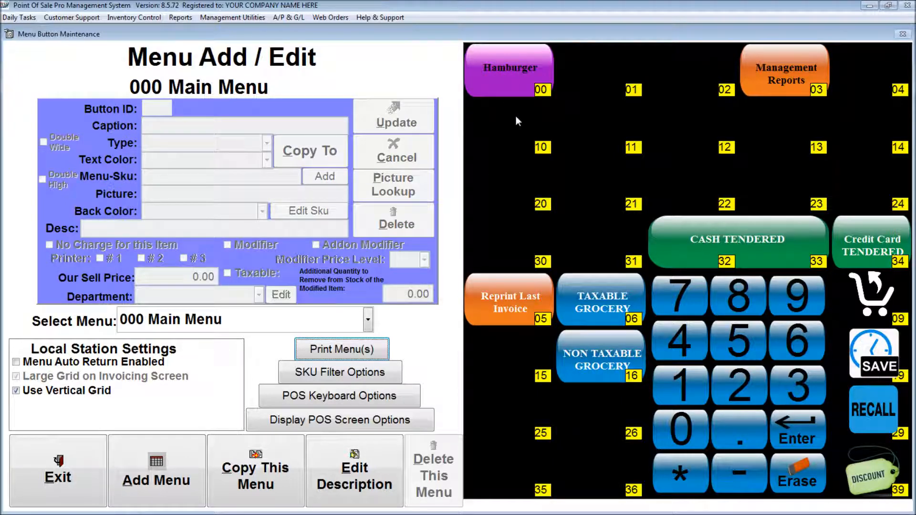
Step: Change the Hamburger button's text color to Yellow and save it, then reopen the button to review its settings and cancel
left_click(507, 67)
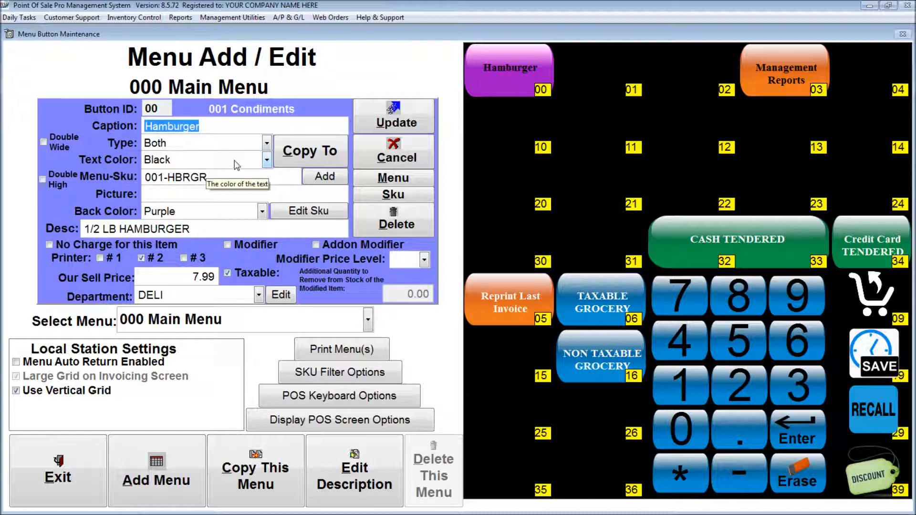
left_click(267, 160)
scroll(205, 206, "down", 1)
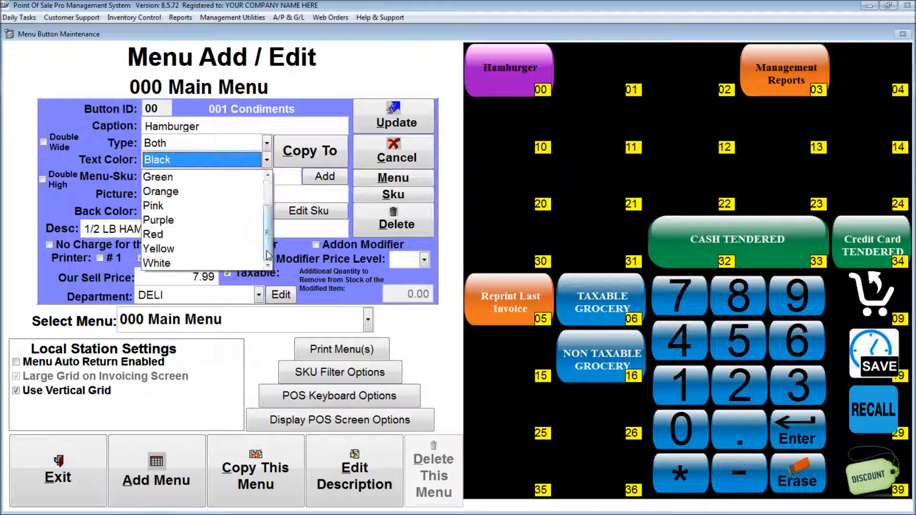
left_click(207, 251)
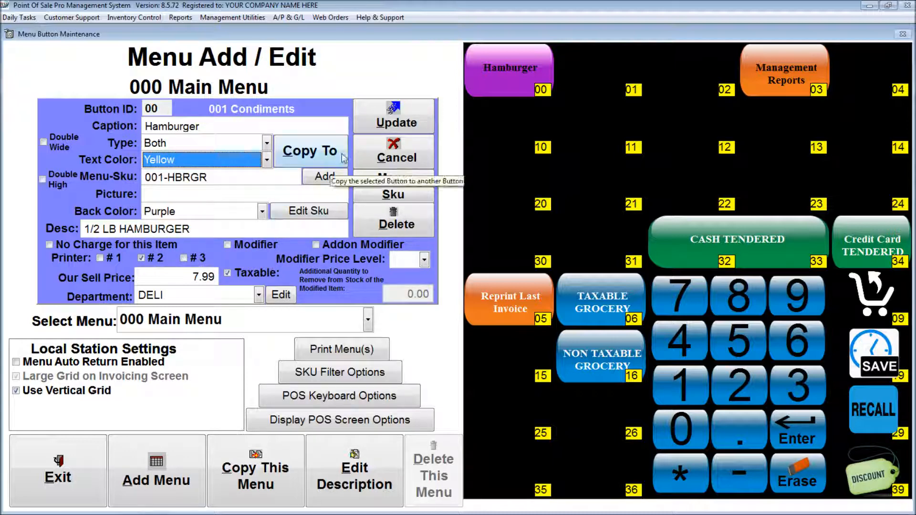
left_click(379, 123)
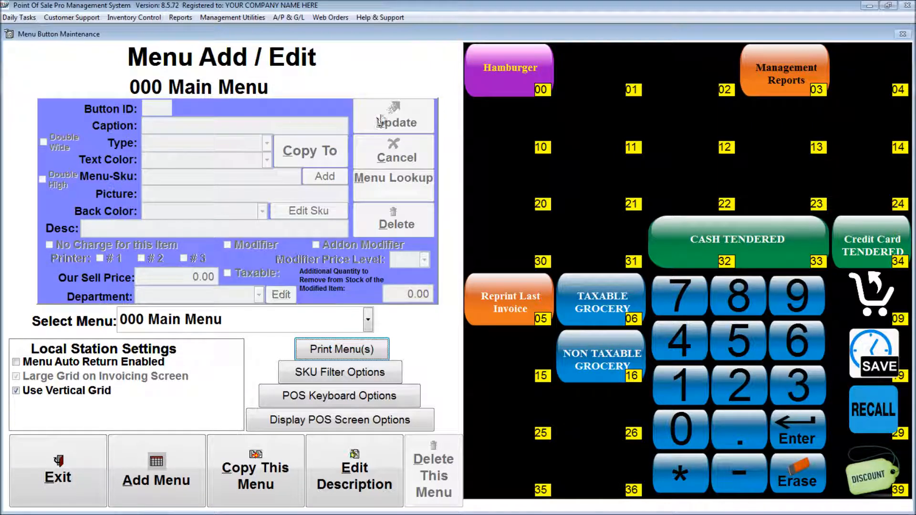
left_click(510, 65)
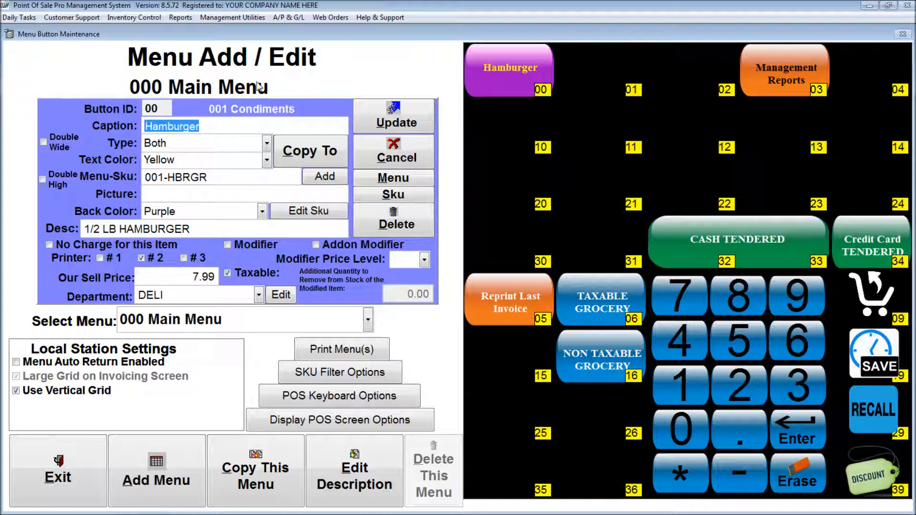
left_click(392, 151)
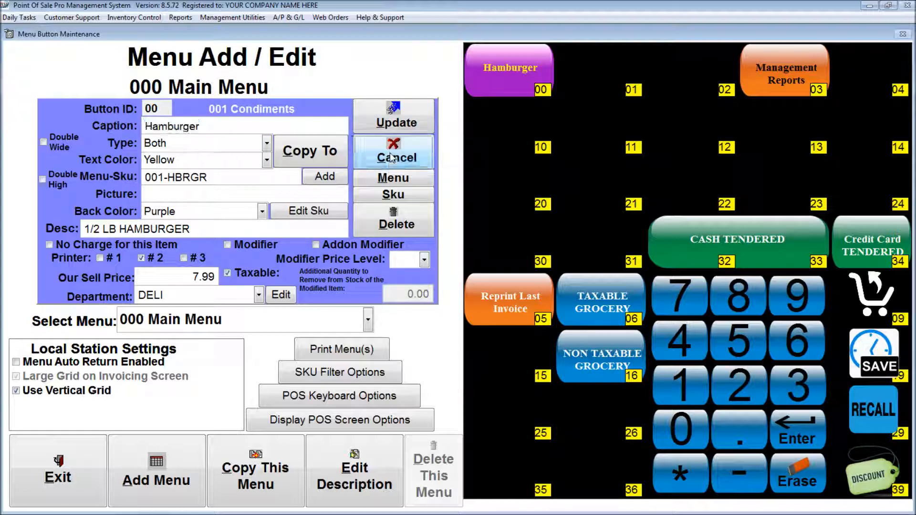
Step: Switch to the 001 Condiments menu and start button 00 with the caption Well Done
left_click(308, 321)
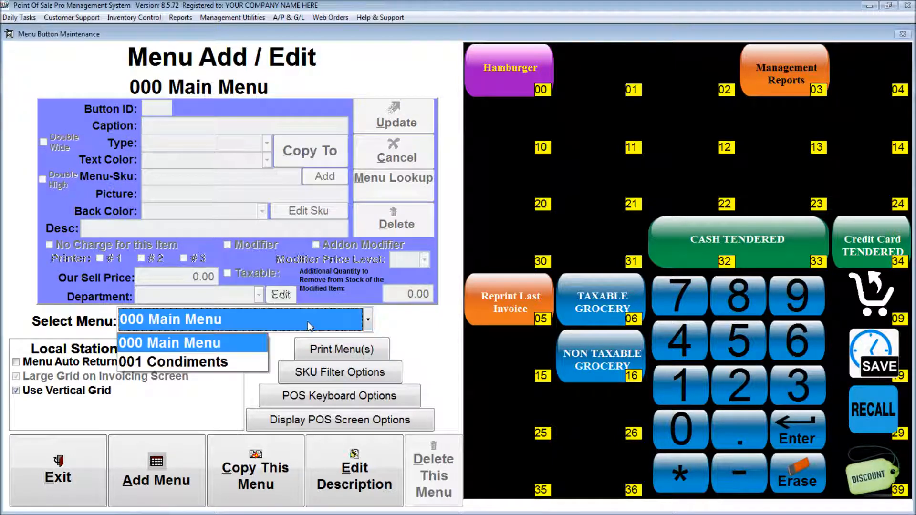
left_click(224, 371)
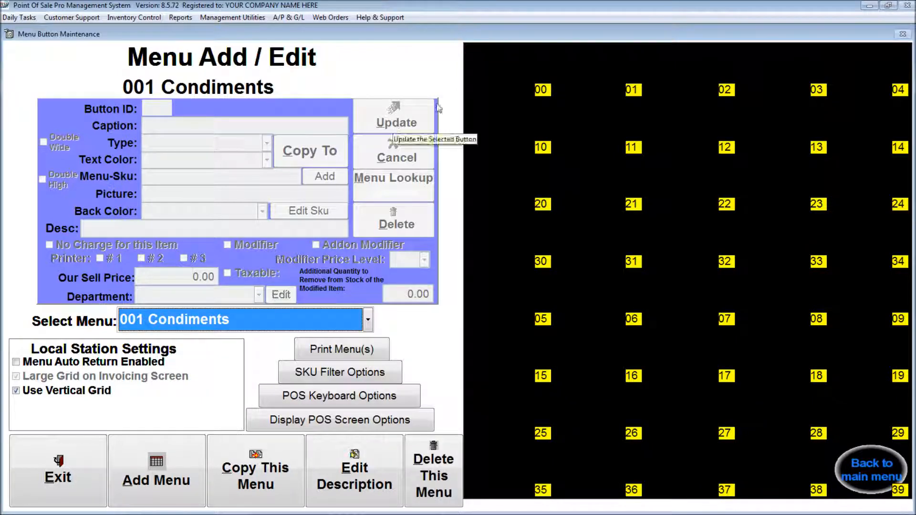
left_click(543, 92)
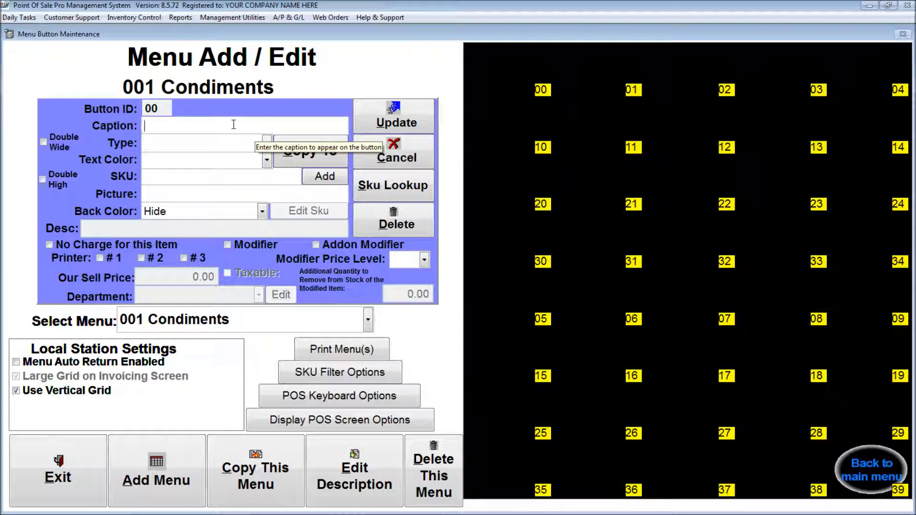
type("We")
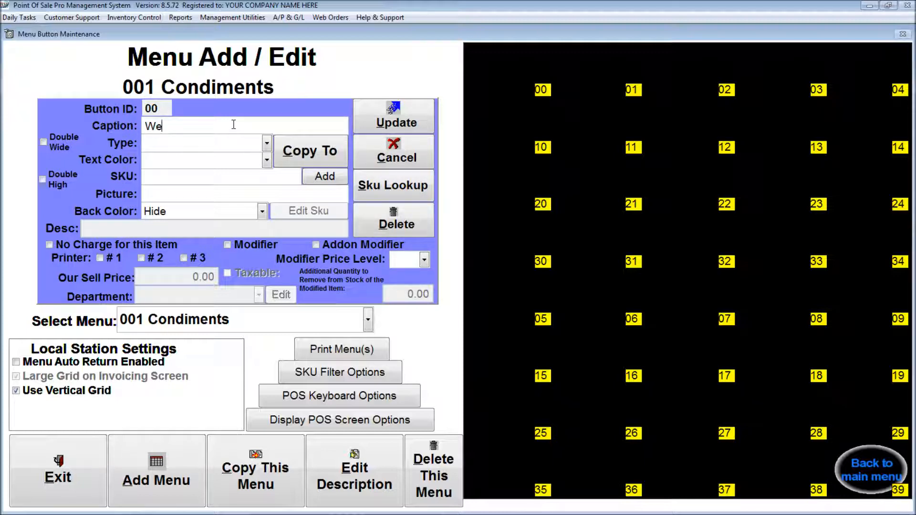
type("ll Done")
Step: Set the Well Done button's type to SKU and its text color to Black
left_click(265, 143)
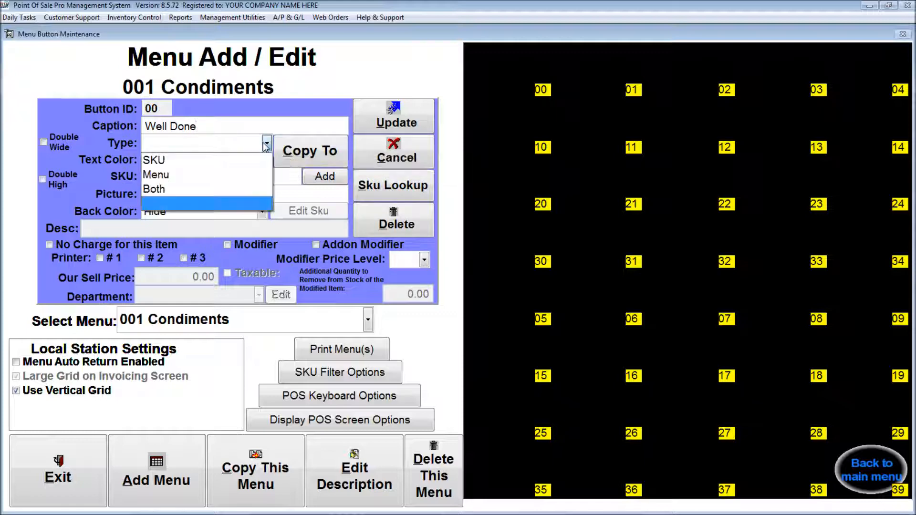
left_click(224, 161)
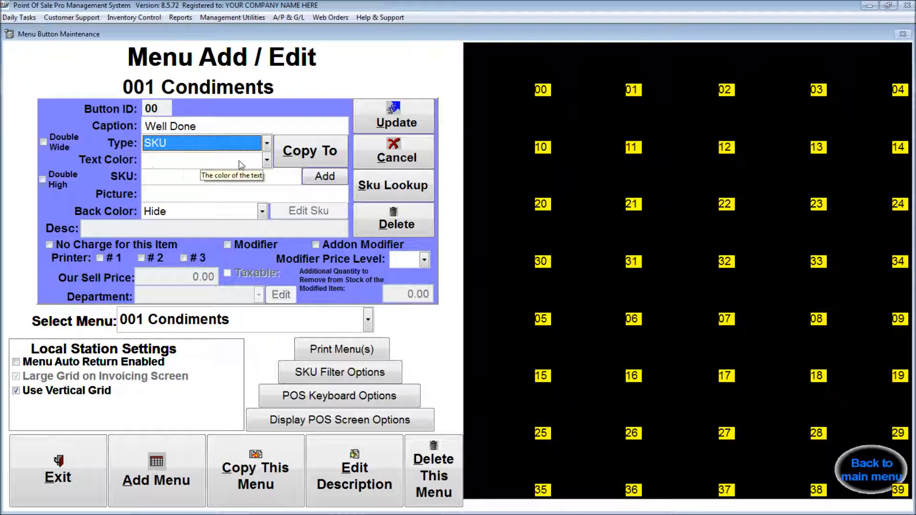
left_click(267, 160)
left_click(269, 187)
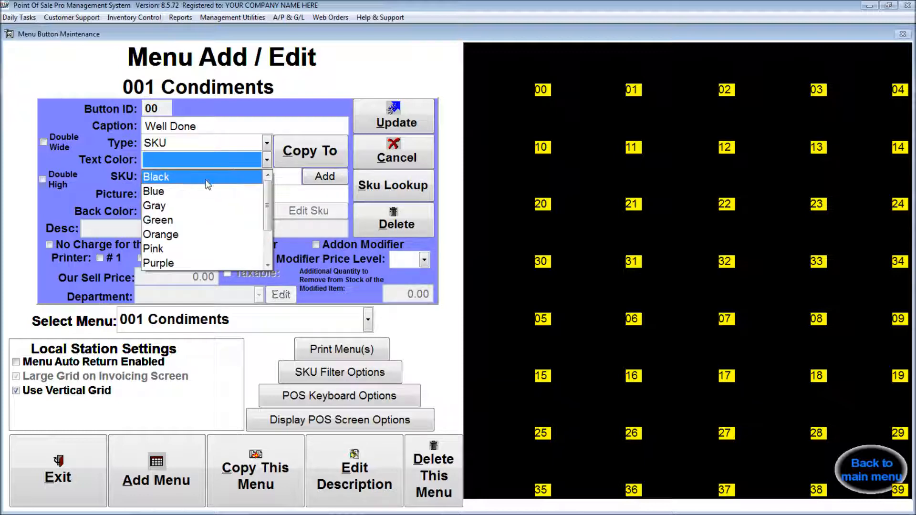
left_click(189, 178)
left_click(190, 182)
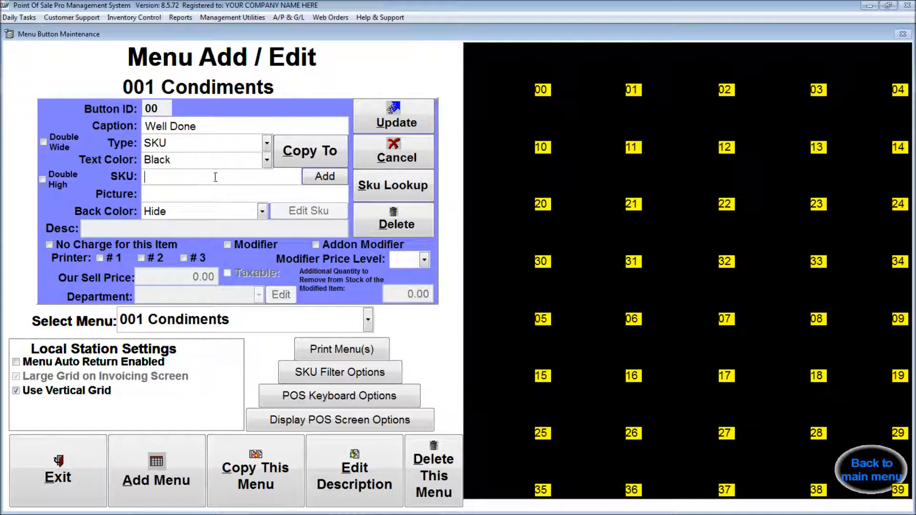
Step: Start a new inventory item for the button with SKU WDONE, description WELL DONE and taxable set to N
left_click(322, 179)
type("WDONE")
key("Tab")
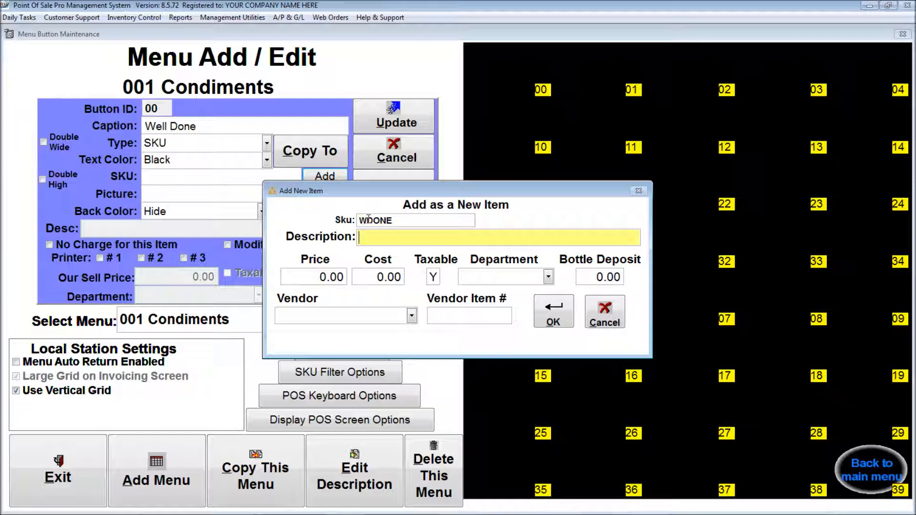
type("WELL DONE")
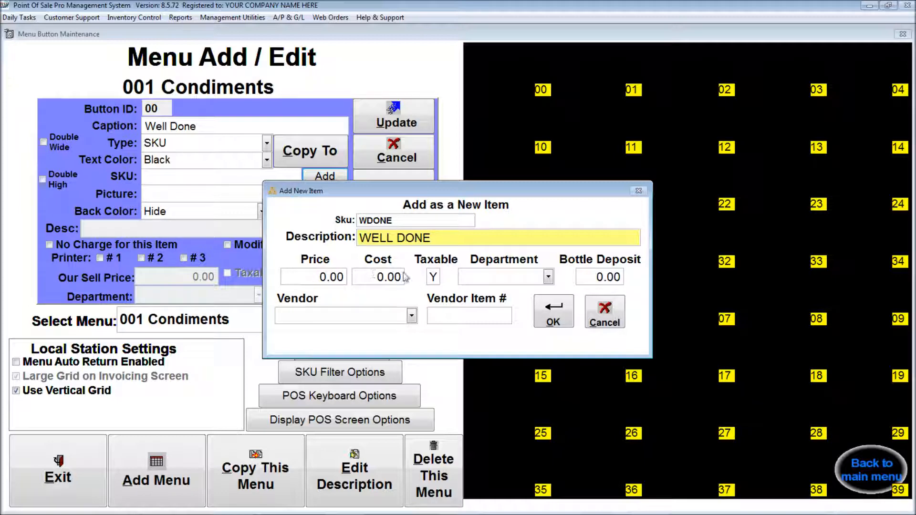
left_click(433, 276)
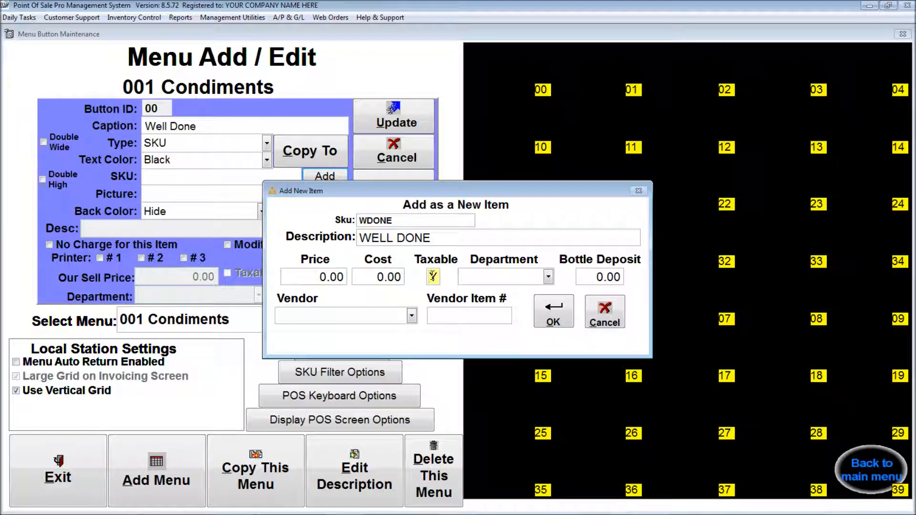
type("N")
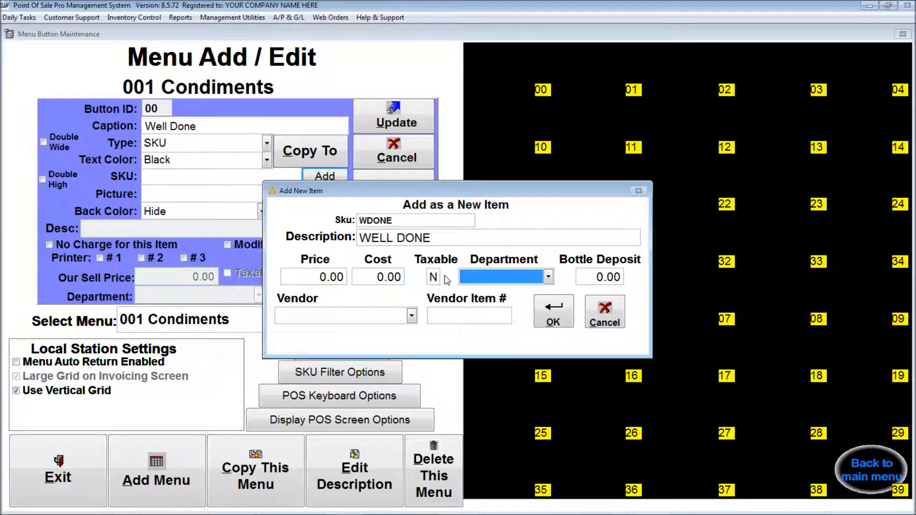
left_click(548, 277)
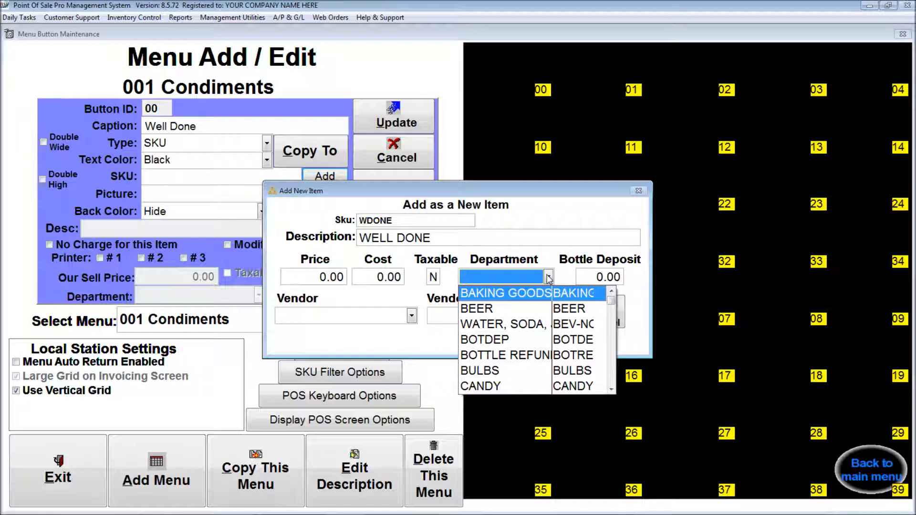
left_click(612, 372)
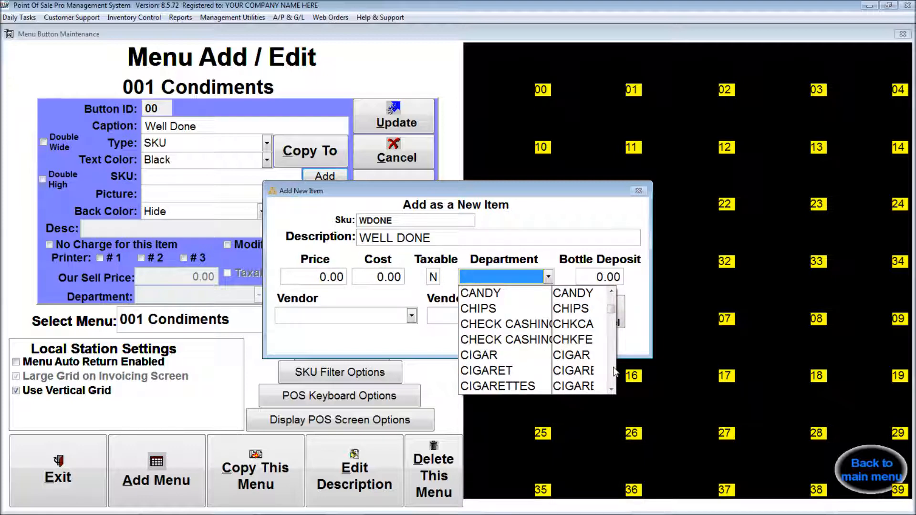
left_click(613, 372)
left_click(613, 372)
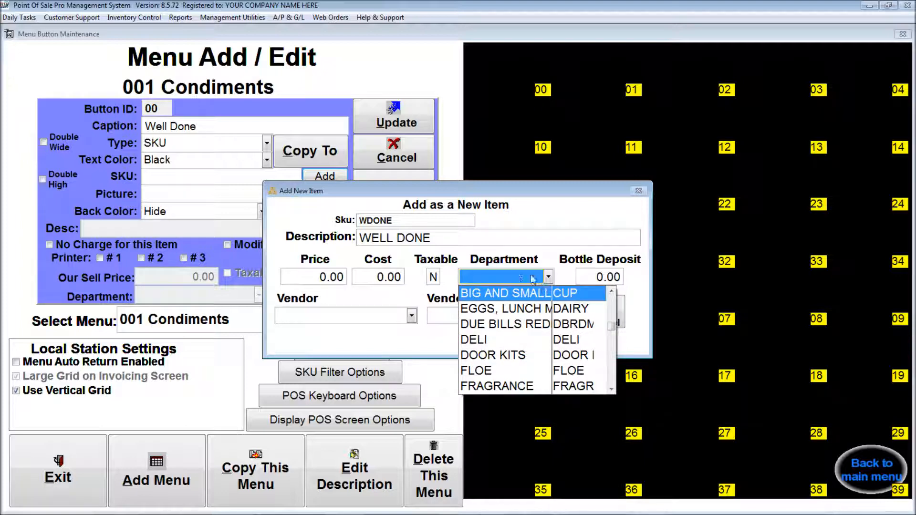
left_click(488, 277)
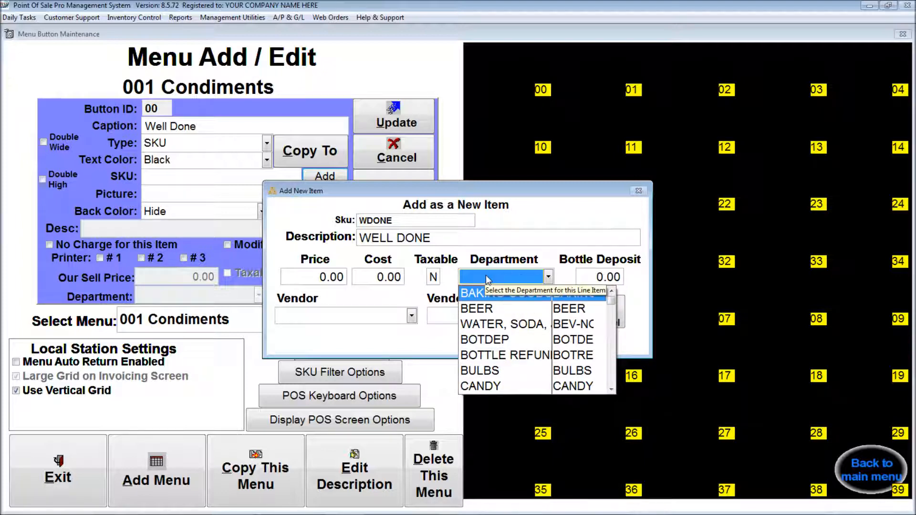
left_click(526, 234)
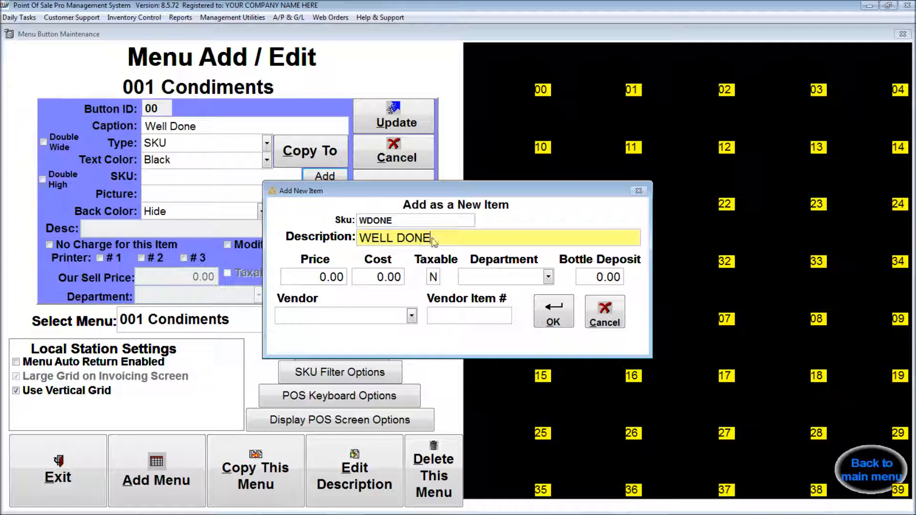
Step: Save the new item without a price or department, and assign WELL DONE from the inventory list to the button
left_click(556, 311)
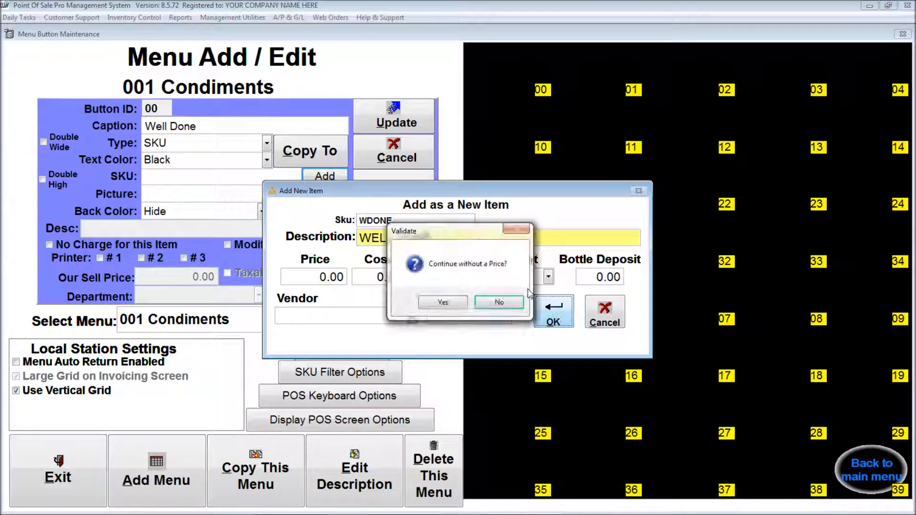
left_click(447, 304)
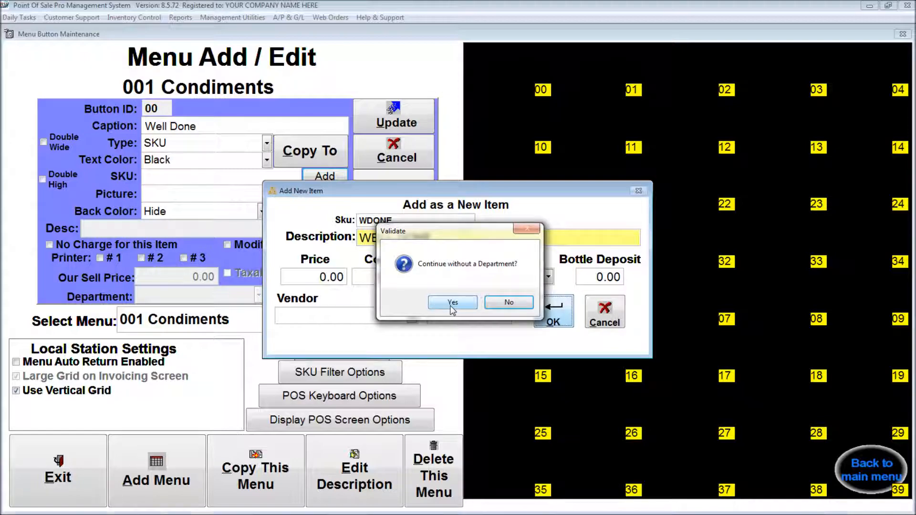
left_click(452, 303)
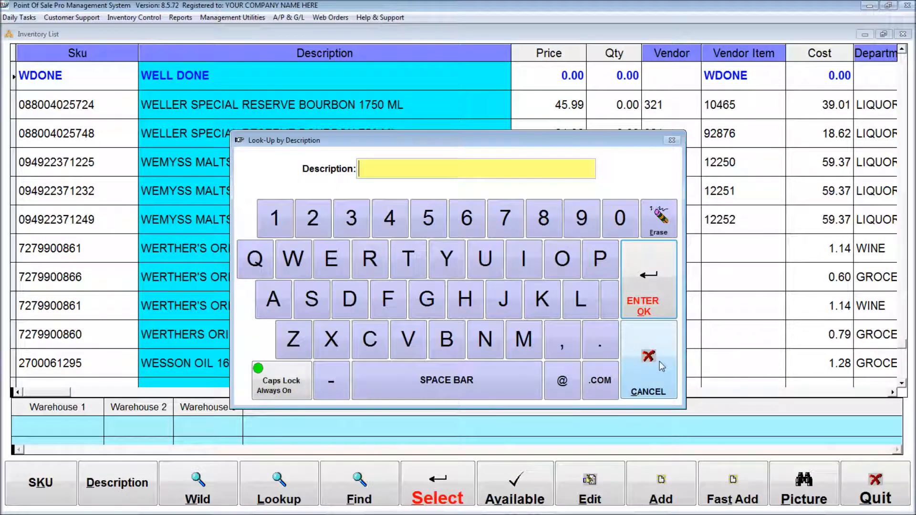
left_click(661, 366)
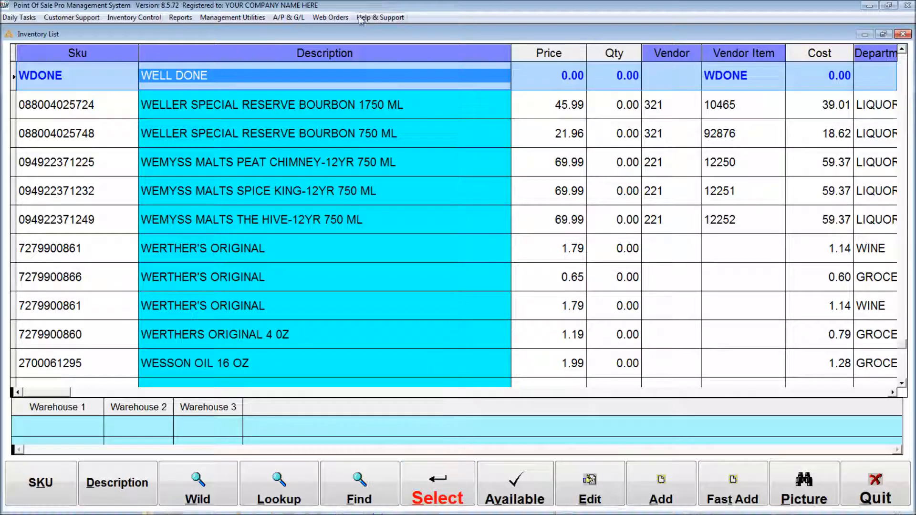
double_click(328, 75)
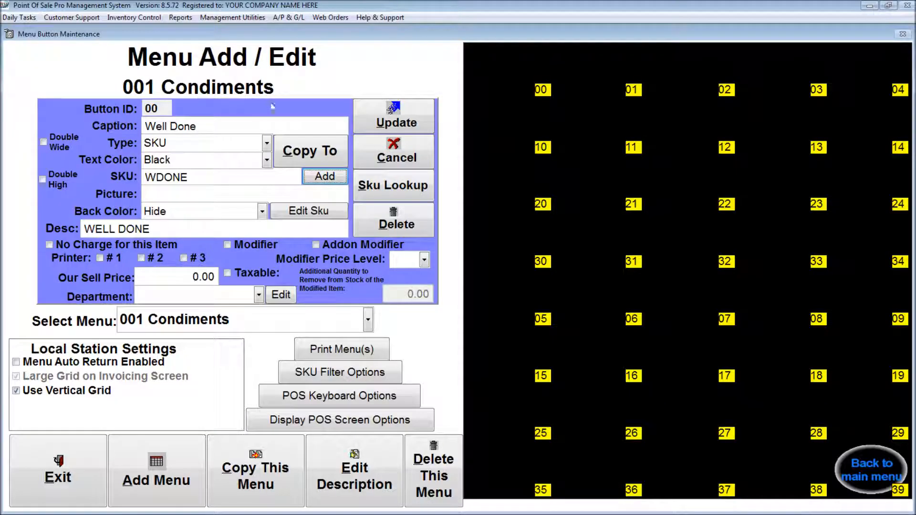
Step: Set the Well Done button's back color to Red and save the button
left_click(262, 212)
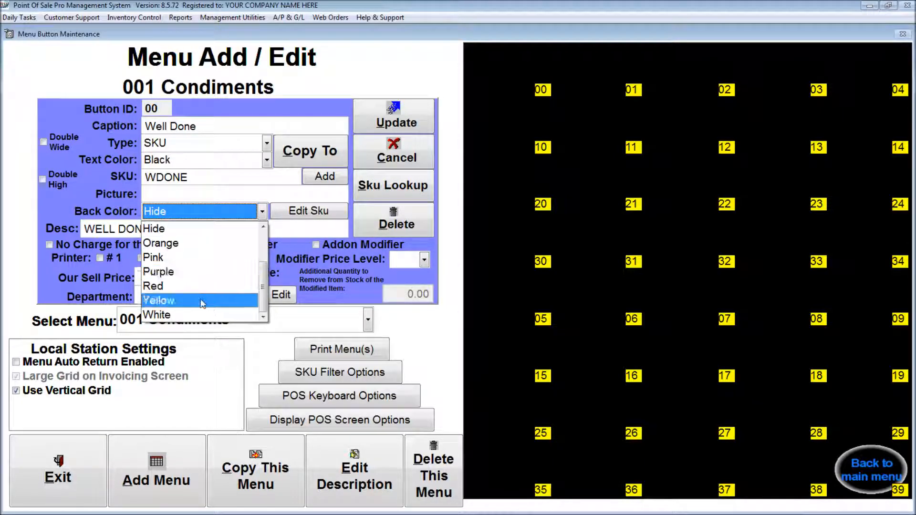
left_click(196, 285)
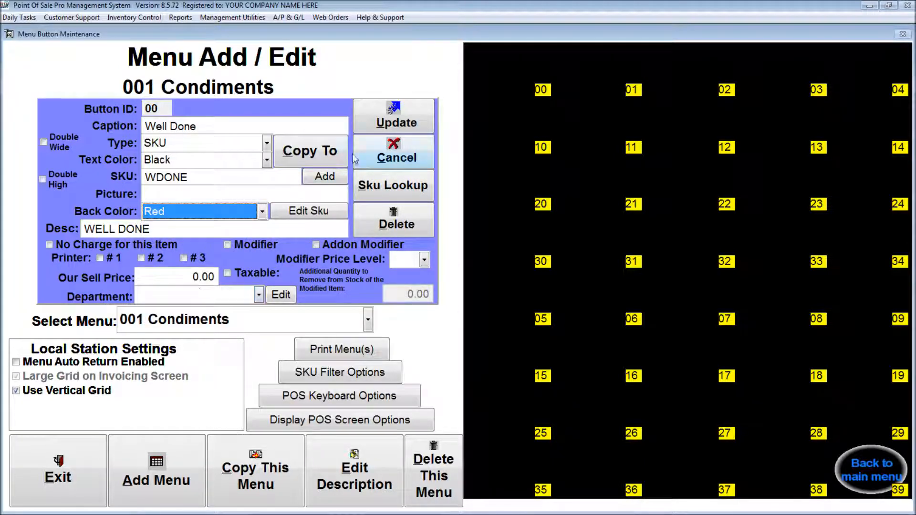
left_click(380, 122)
Step: Reopen the Well Done button, mark it as a Modifier rather than an Addon Modifier, and save it
left_click(506, 56)
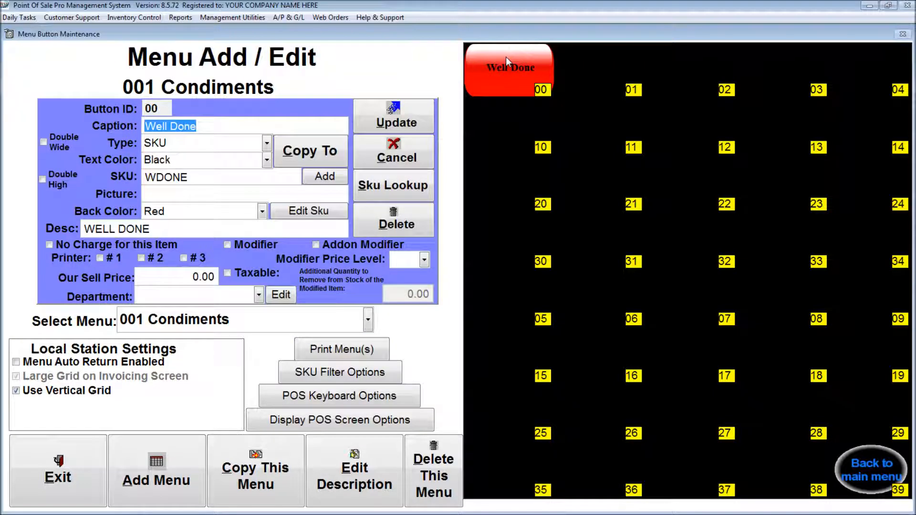
left_click(231, 243)
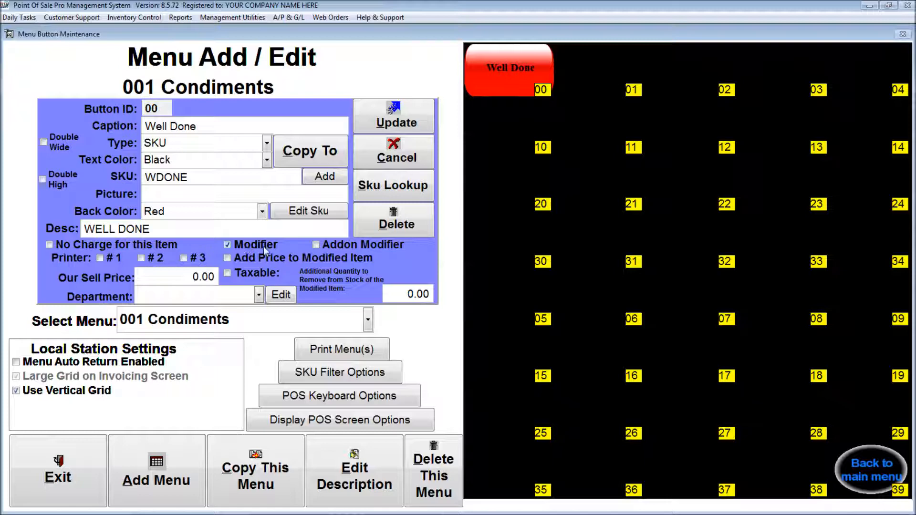
left_click(330, 243)
left_click(251, 244)
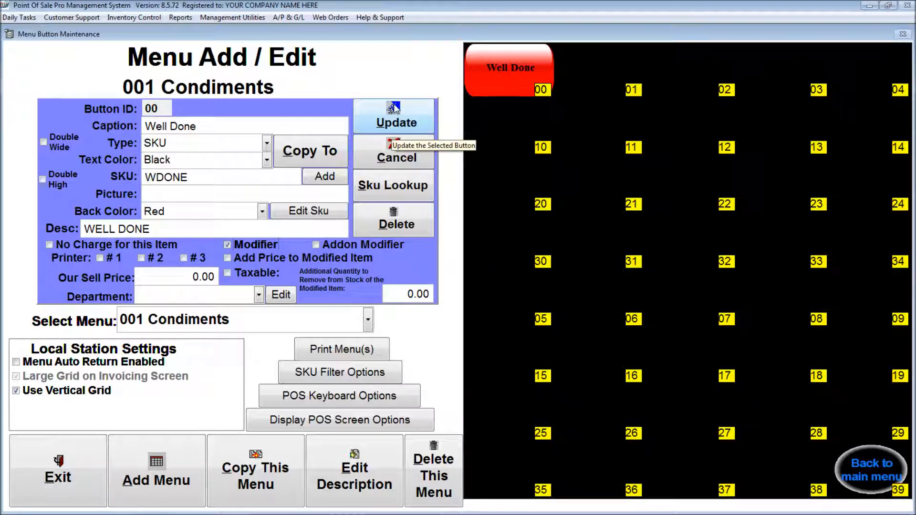
left_click(389, 123)
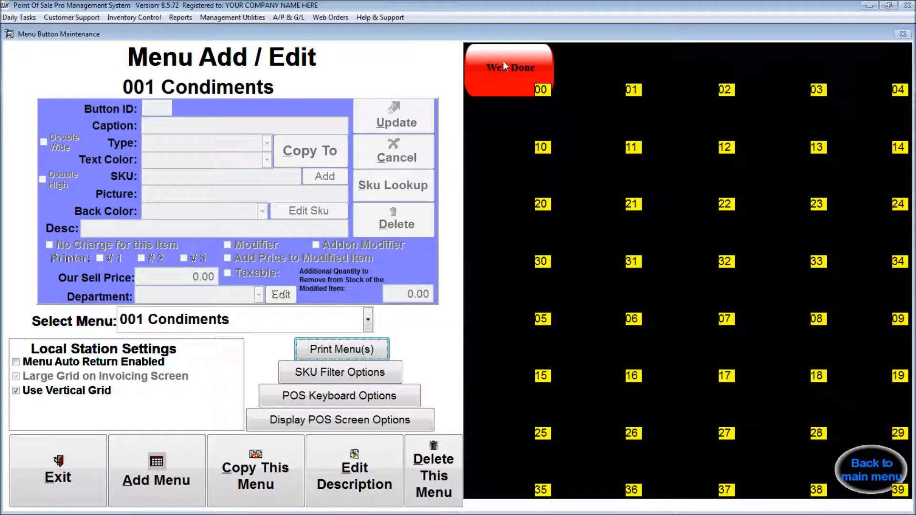
Step: Copy the Well Done button to menu keys 01 and 02
left_click(503, 61)
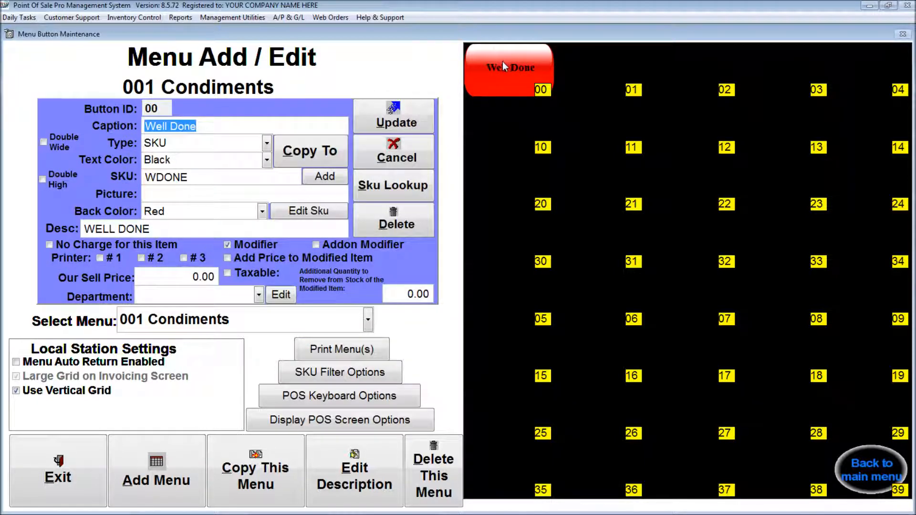
left_click(318, 154)
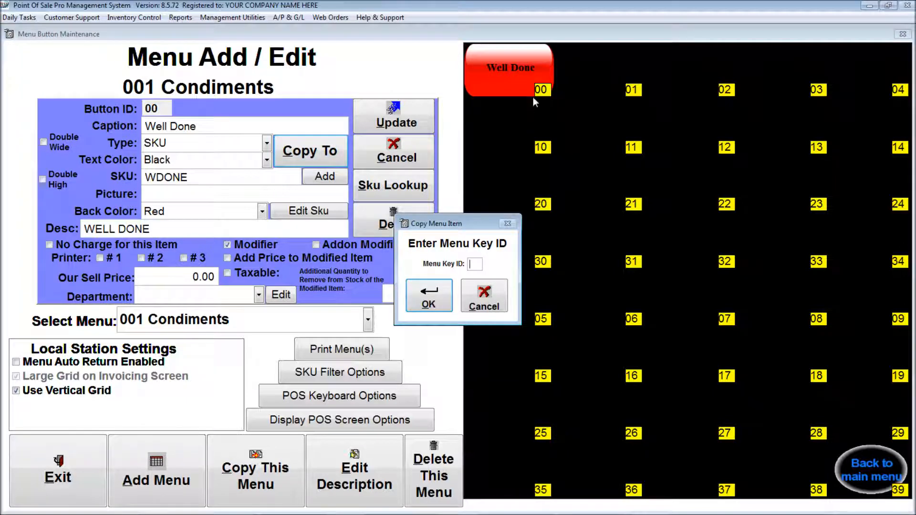
type("01")
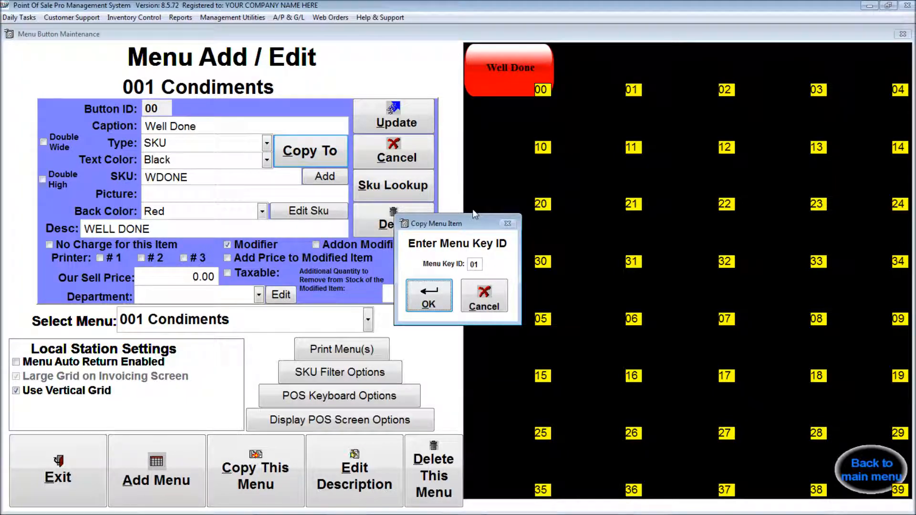
key("Return")
left_click(522, 74)
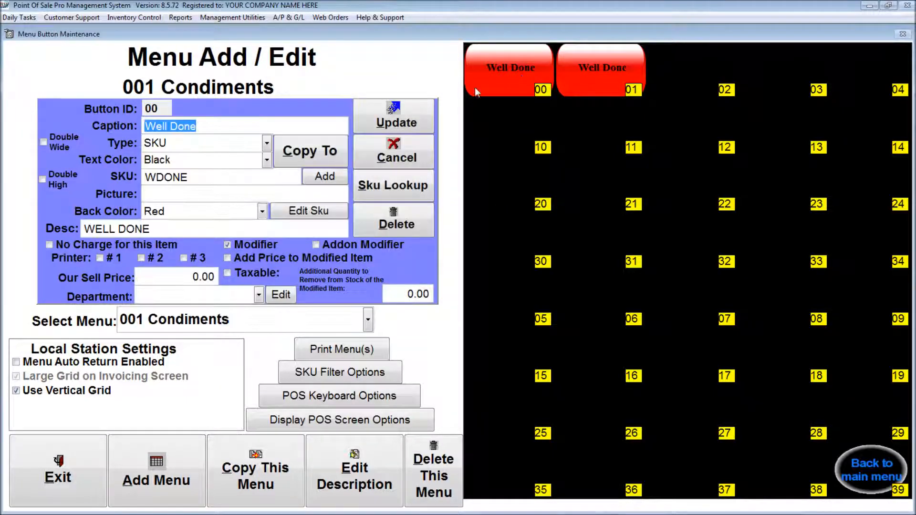
left_click(316, 150)
type("02")
key("Return")
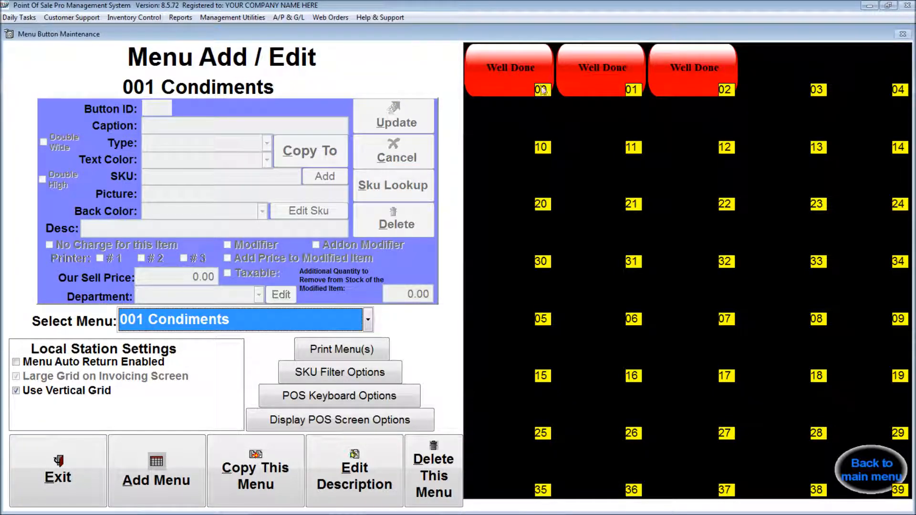
Step: Change the caption of the Well Done copy on menu key 01 to Medium
left_click(601, 73)
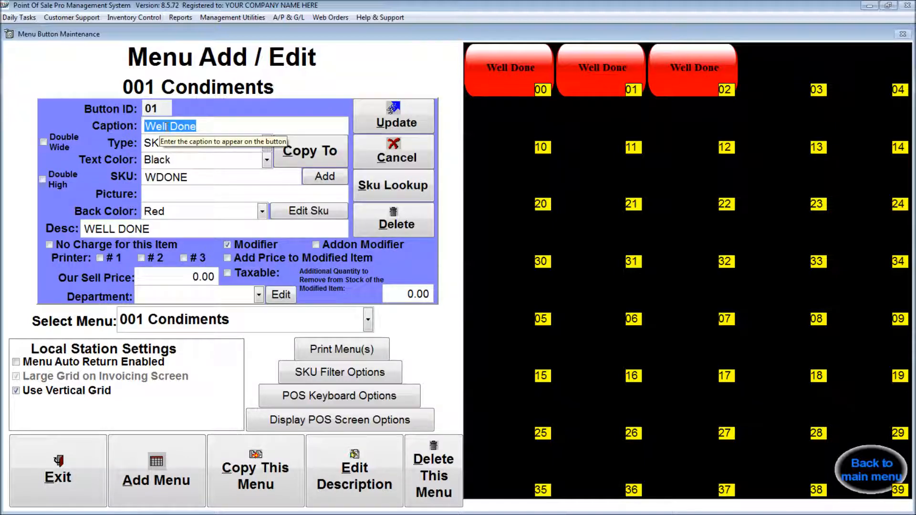
left_click_drag(198, 127, 125, 125)
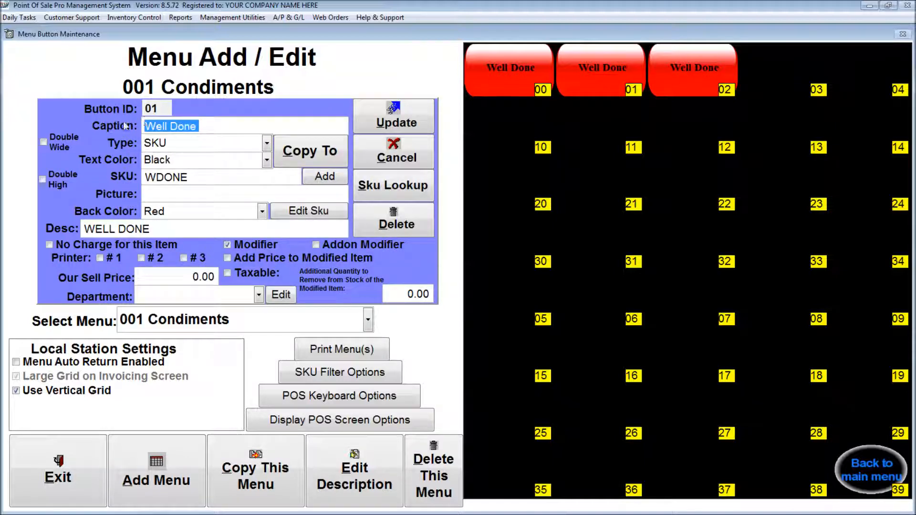
type("Med")
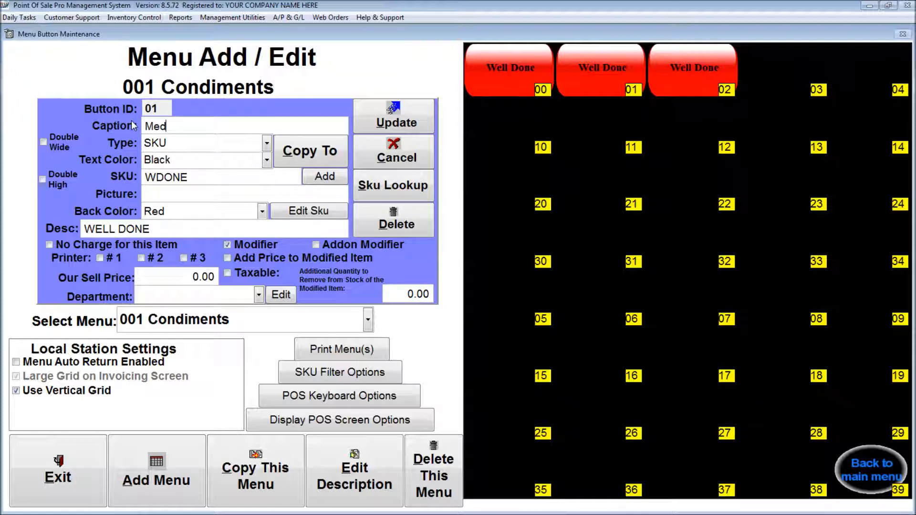
type("ium")
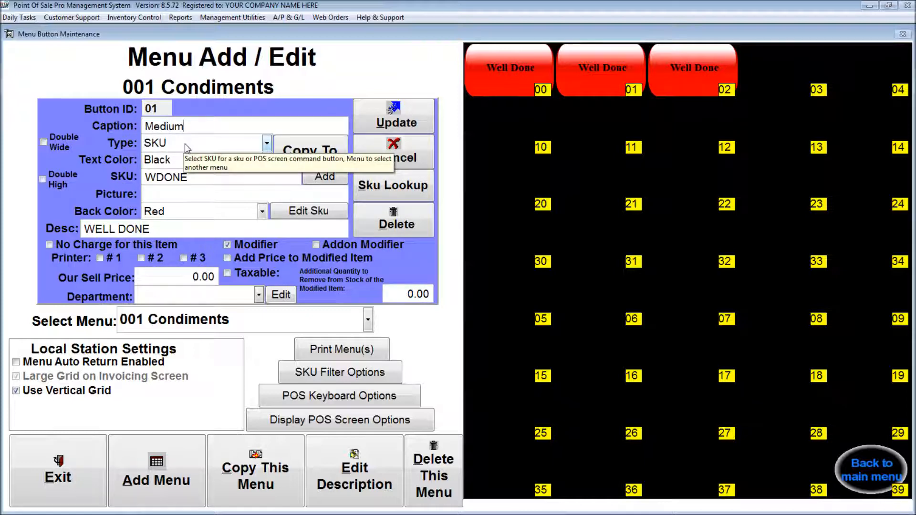
Step: Start a new inventory item for the Medium button with SKU MDM and description MEDIUM
left_click(197, 176)
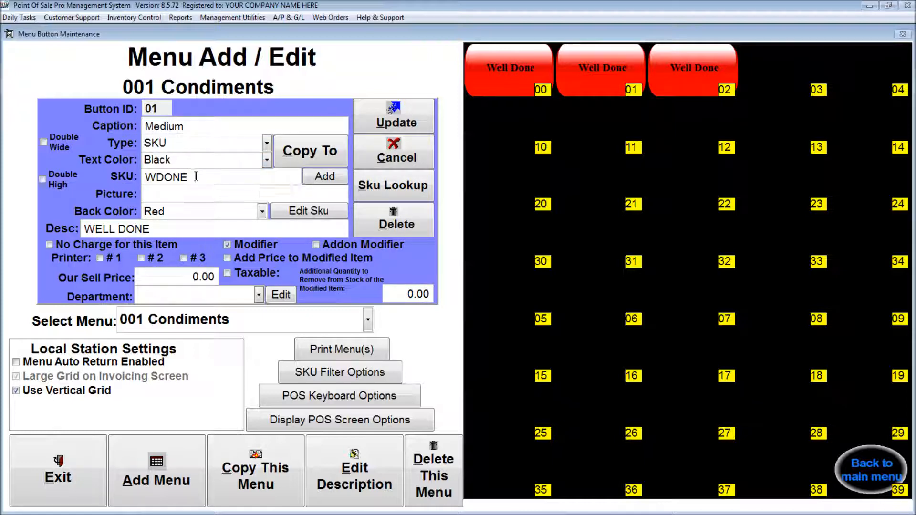
left_click(323, 177)
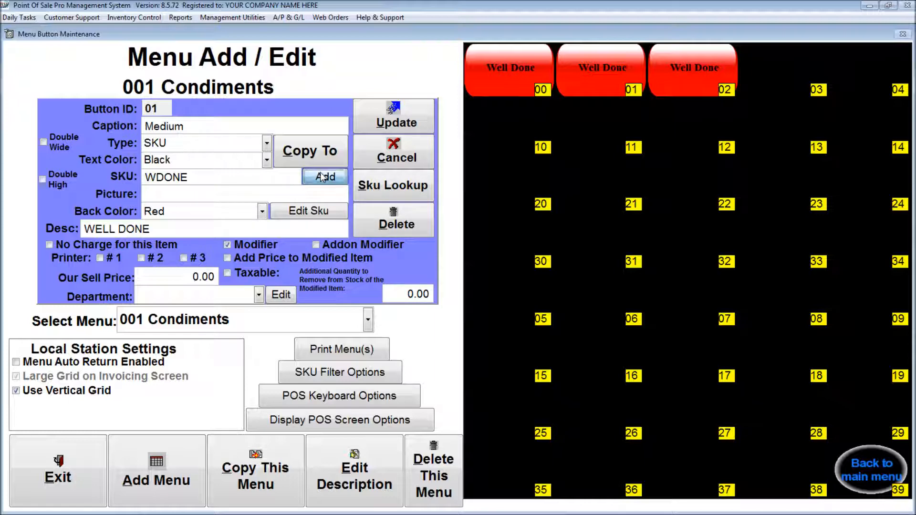
type("MED")
key("BackSpace")
key("BackSpace")
type("D")
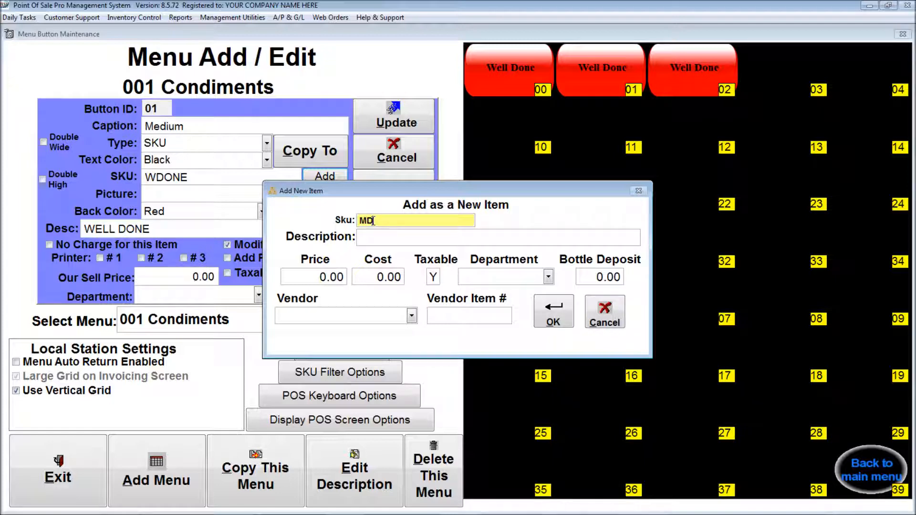
type("M")
left_click(369, 235)
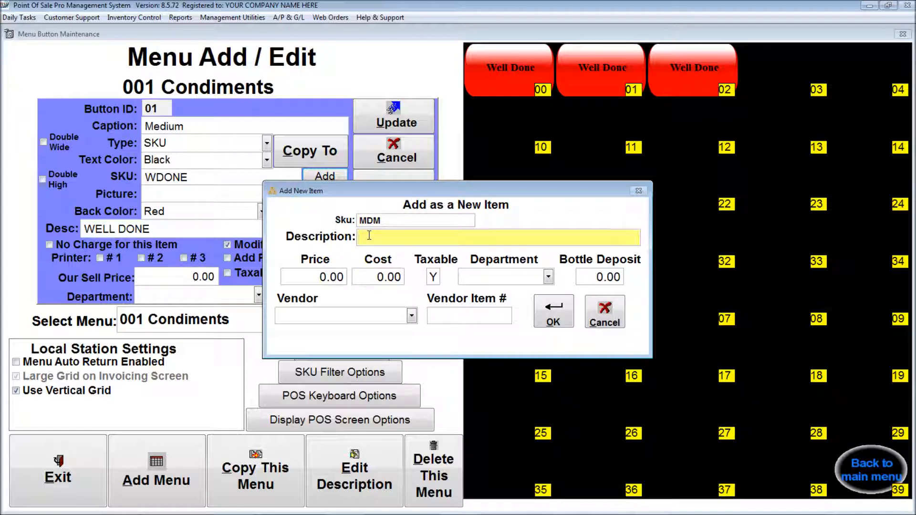
type("MEDIUM")
Step: Save the MEDIUM item without a price or department, assign it to button 01 from the inventory list, and update the button
left_click(562, 316)
left_click(443, 302)
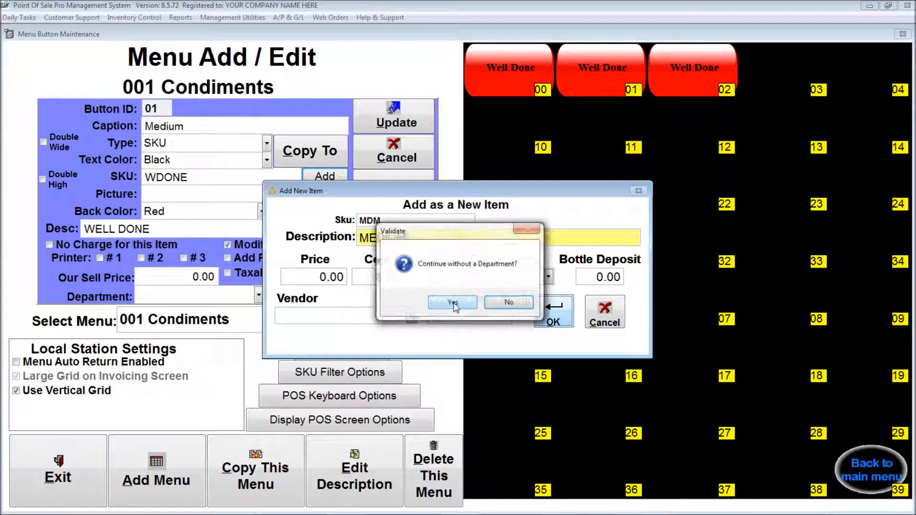
left_click(453, 303)
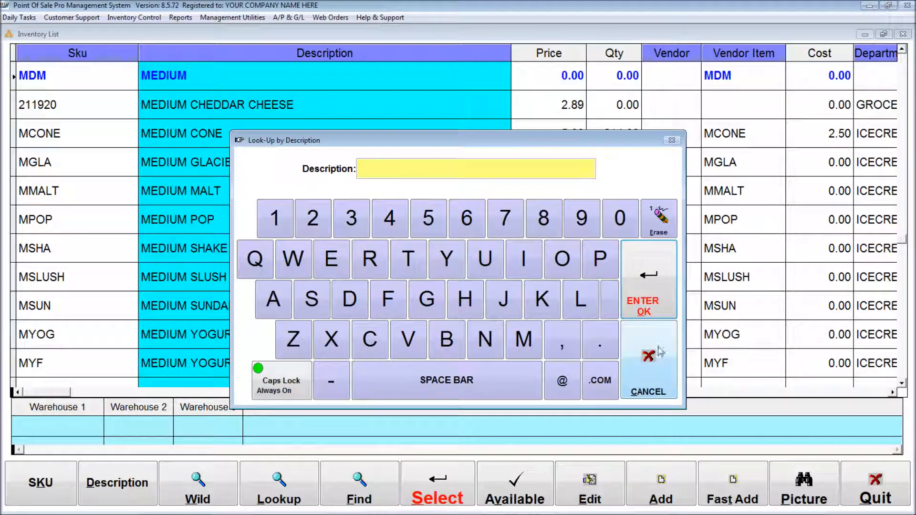
left_click(658, 368)
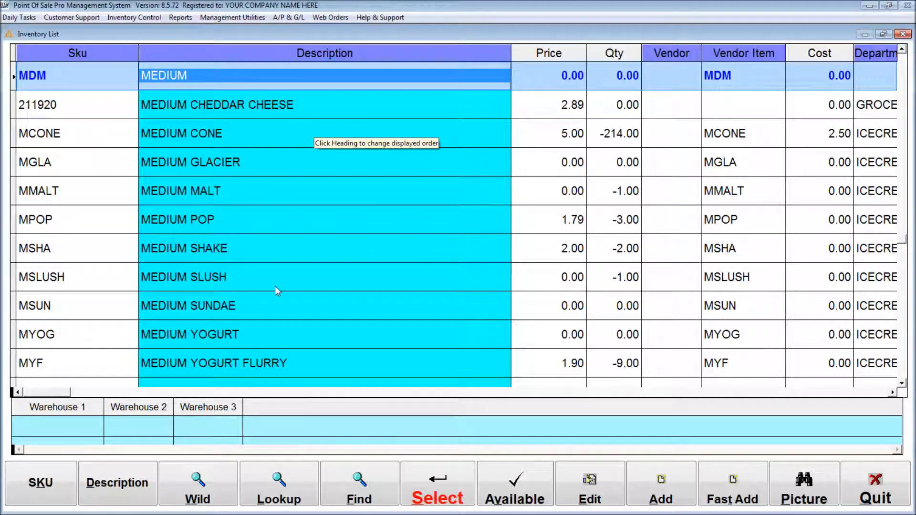
left_click(463, 487)
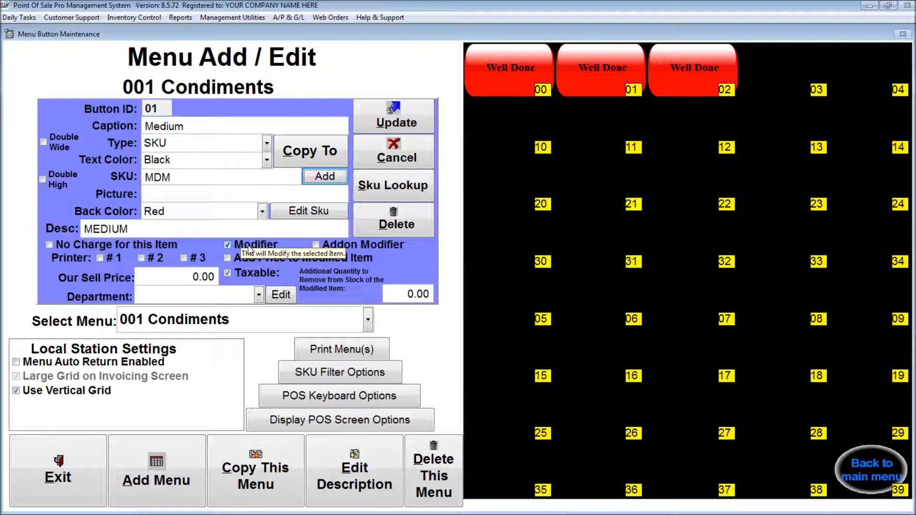
left_click(391, 123)
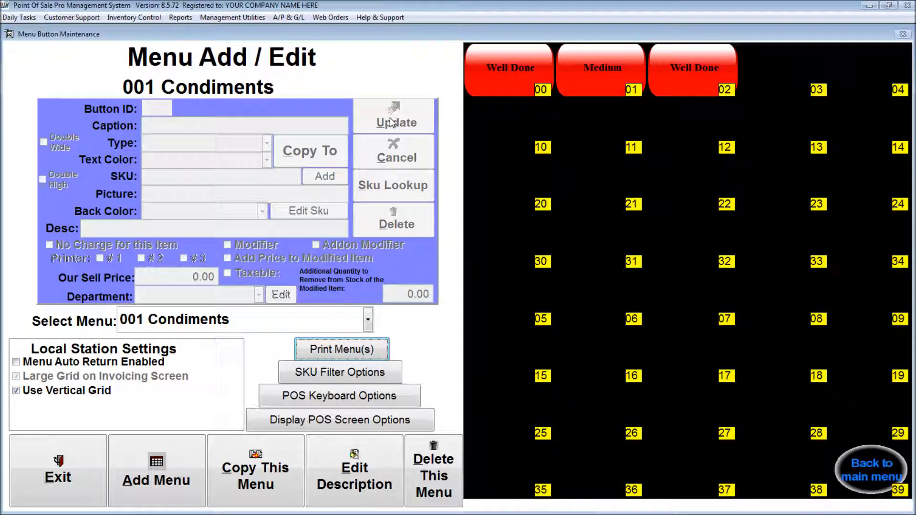
Step: Change button 02's caption to Rare and enter a new item for it with SKU RARE and description RARE
left_click(697, 67)
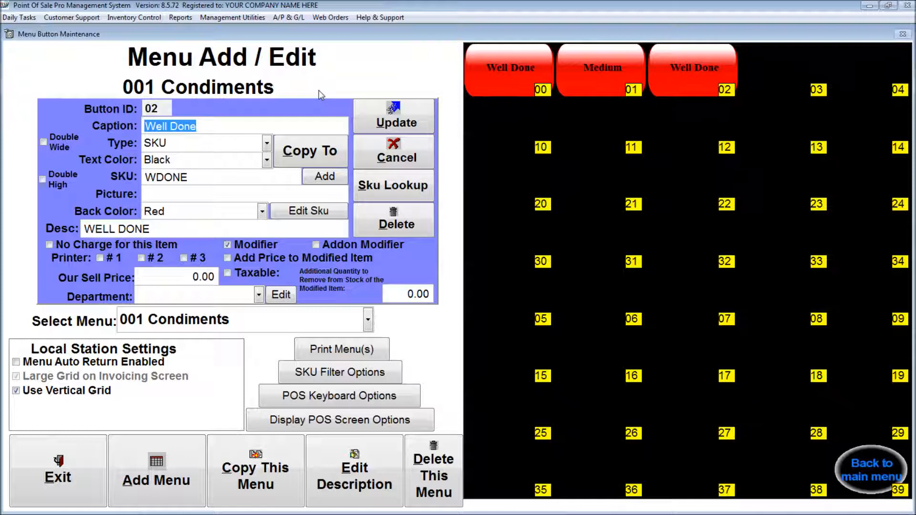
type("Rare")
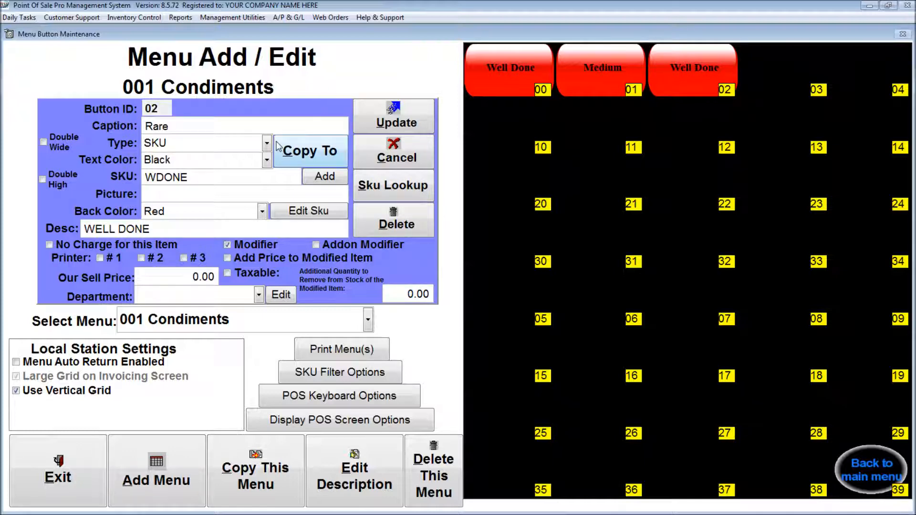
left_click(320, 174)
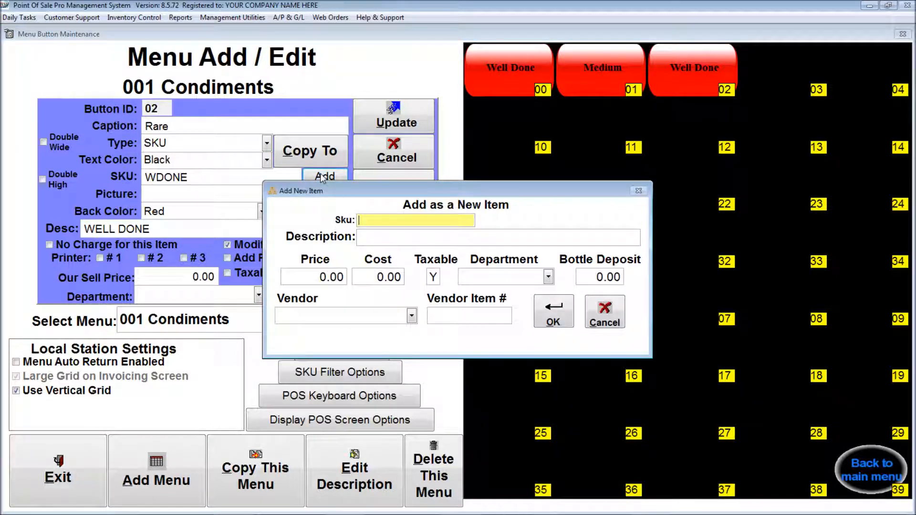
type("RARE")
left_click(381, 242)
type("RARE")
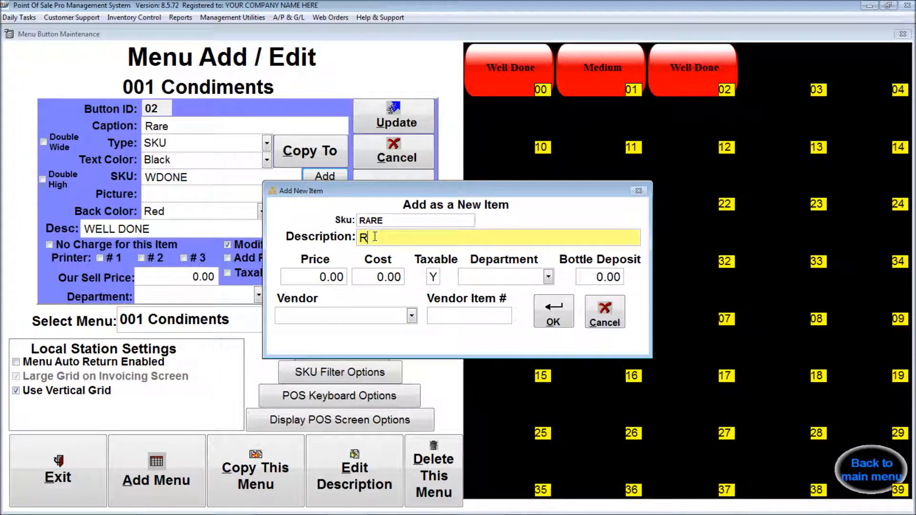
Step: Save the RARE item without a price or department, assign it to button 02 from the inventory list, and update the button
left_click(554, 313)
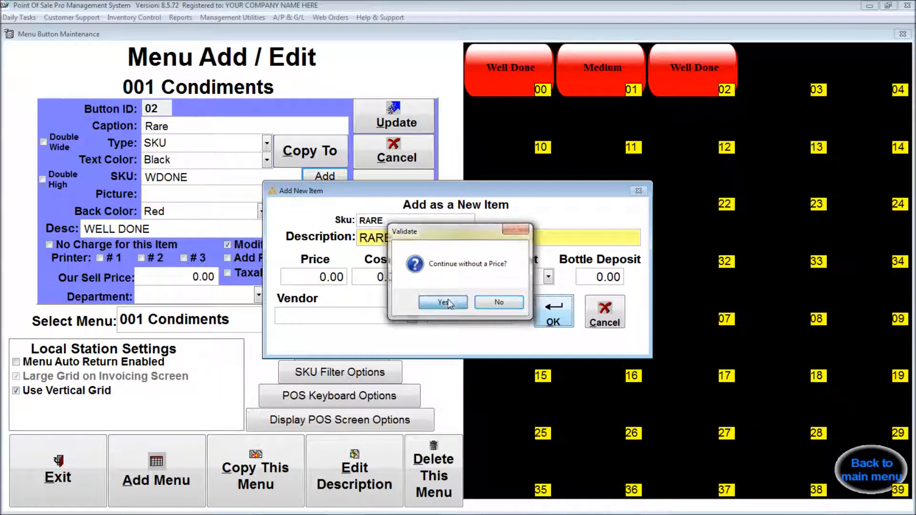
left_click(448, 303)
left_click(448, 303)
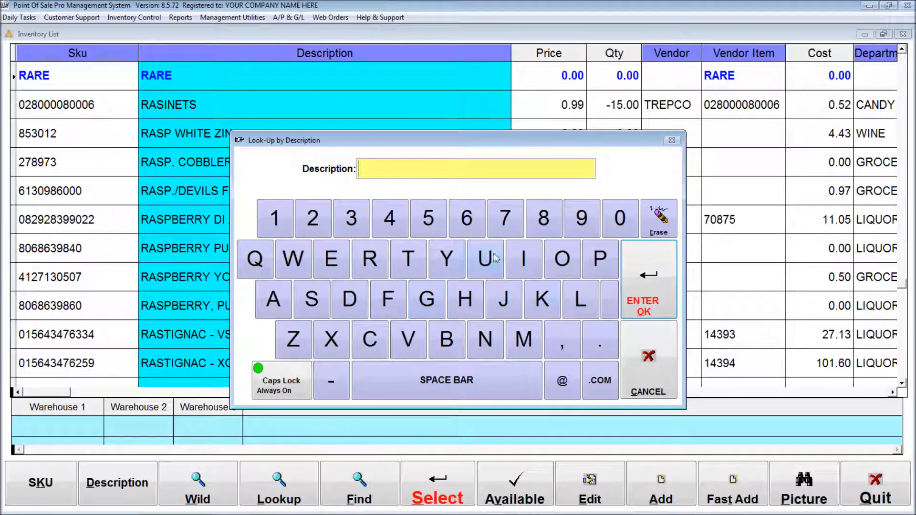
left_click(657, 368)
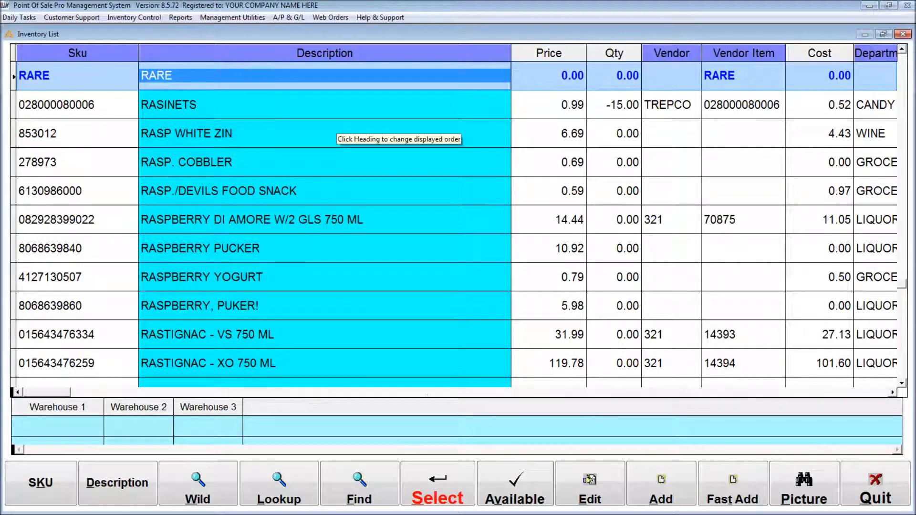
left_click(434, 488)
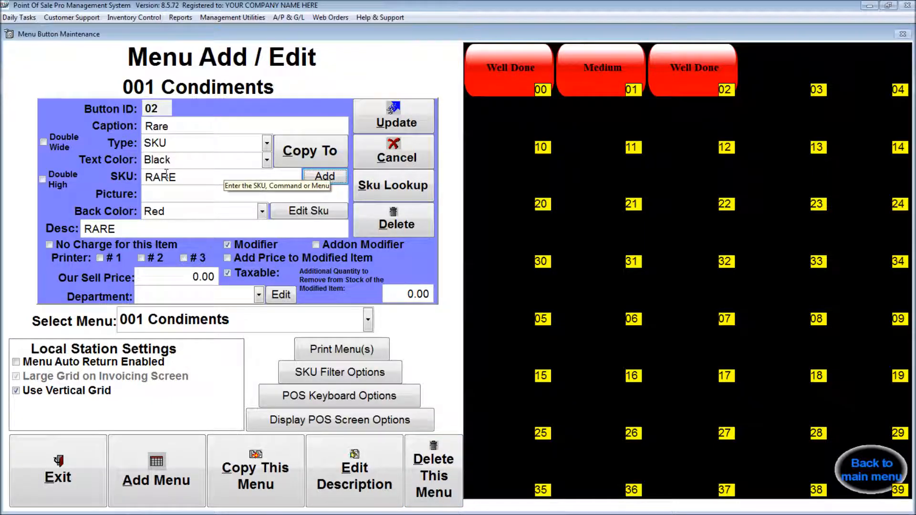
left_click(382, 122)
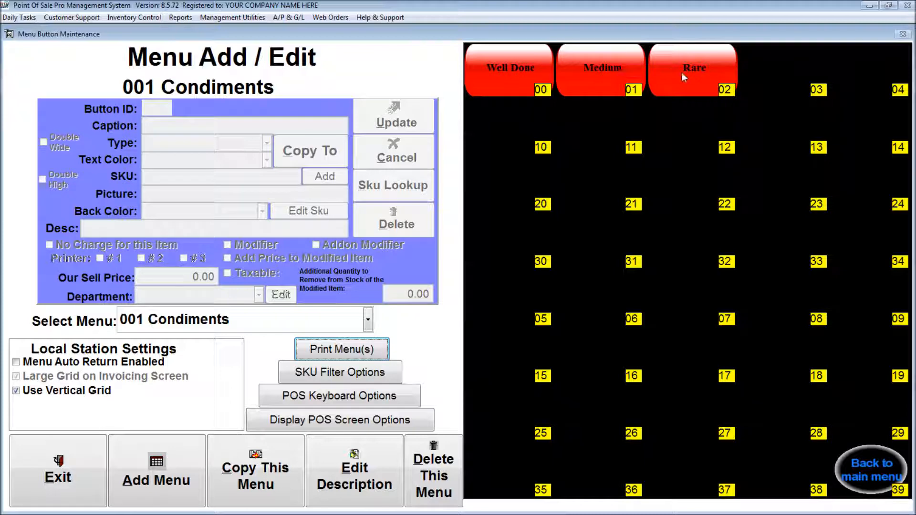
Step: Set up empty menu key 20 with the caption Add Pickles and the type SKU
left_click(541, 206)
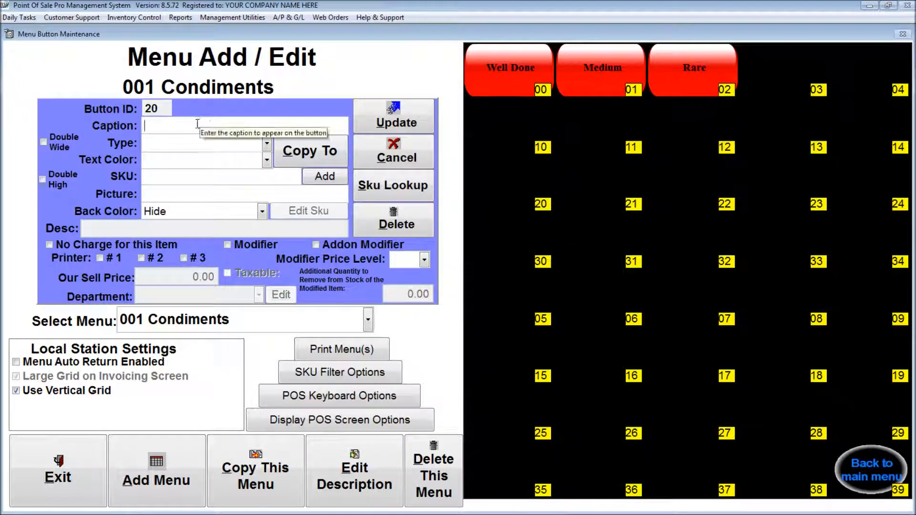
type("Add Pickles")
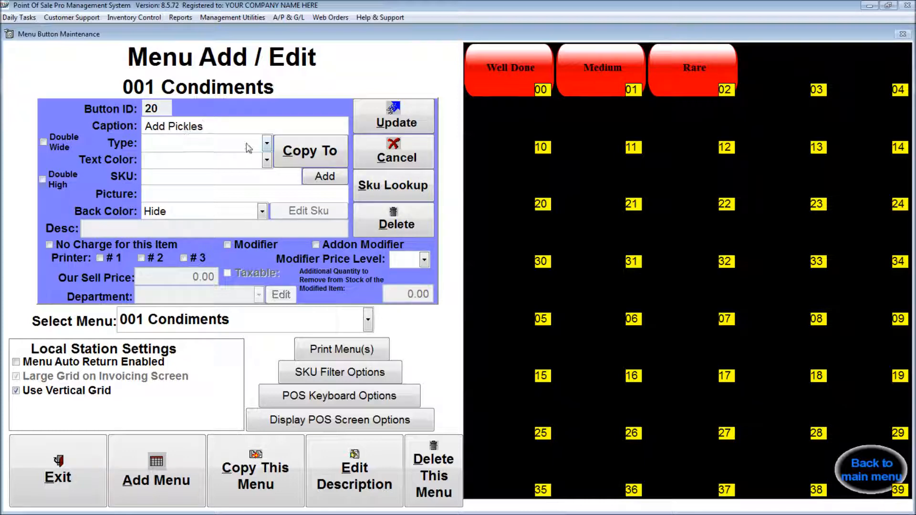
left_click(266, 143)
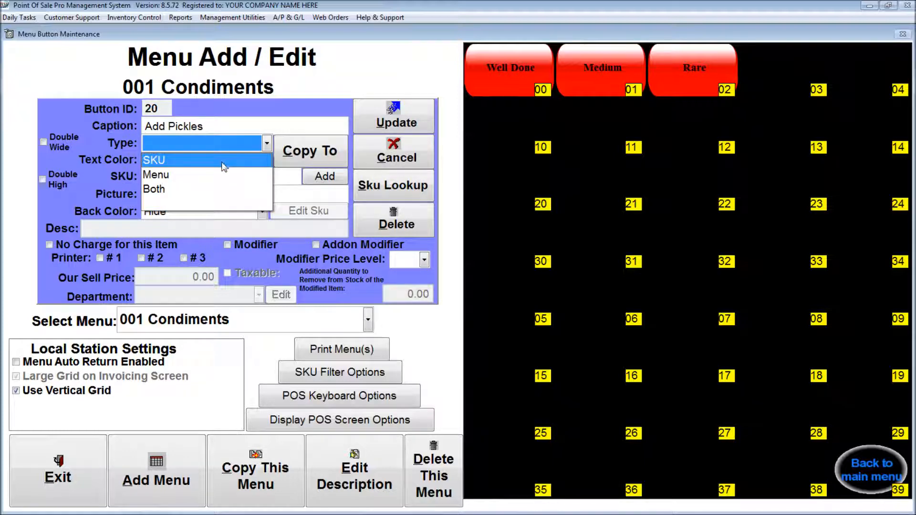
left_click(224, 166)
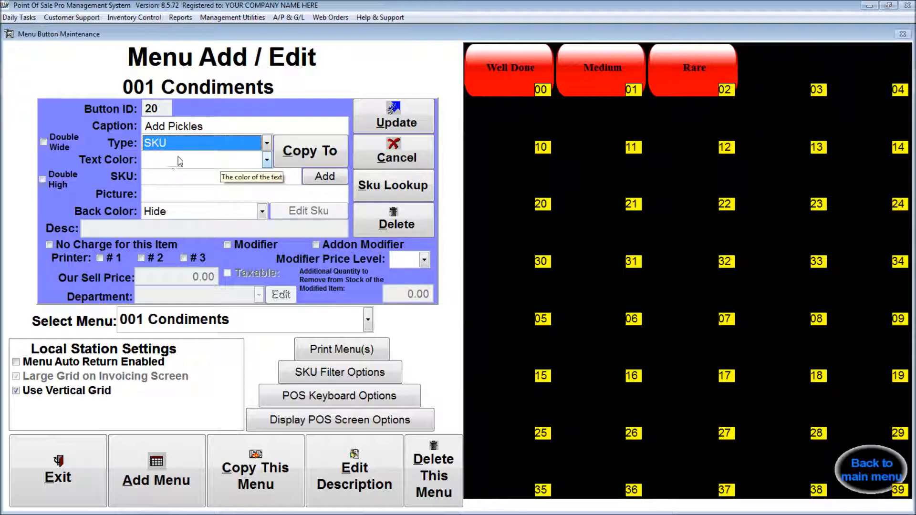
Step: Give the Add Pickles button White text and a Green back color
left_click(189, 160)
left_click(268, 190)
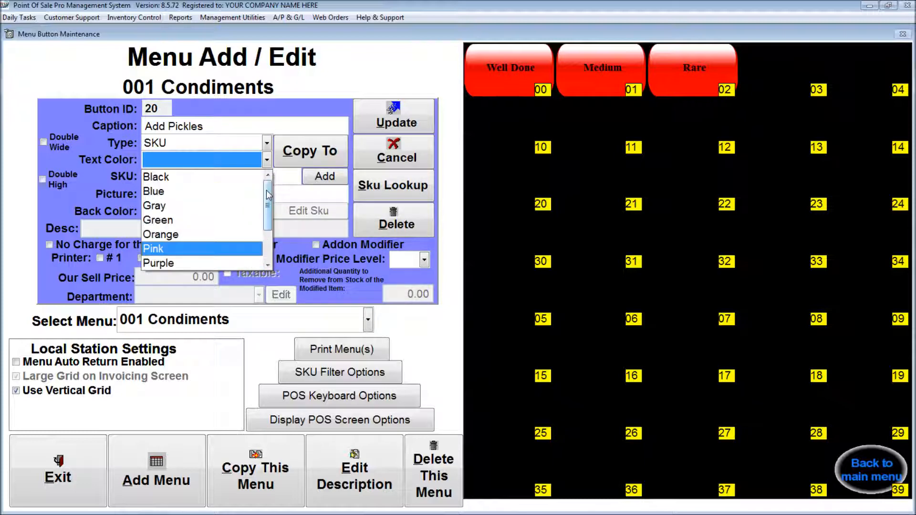
left_click(270, 249)
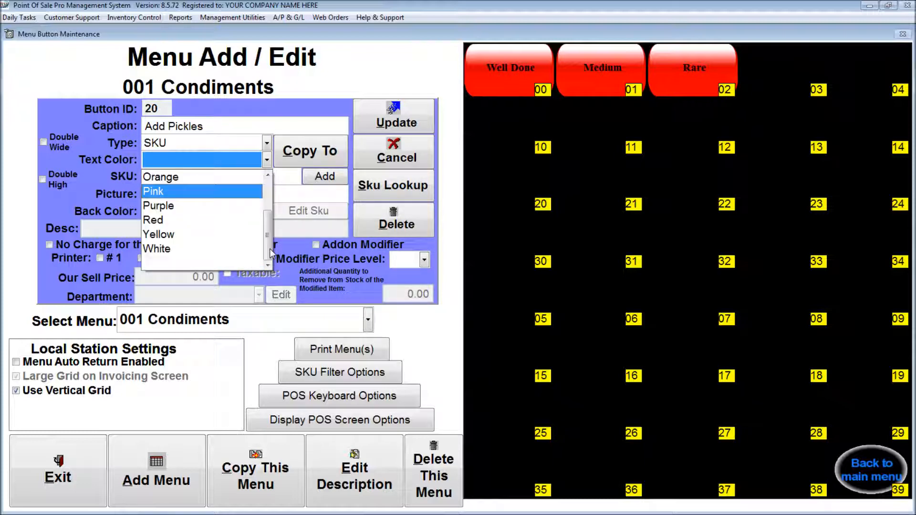
left_click(190, 249)
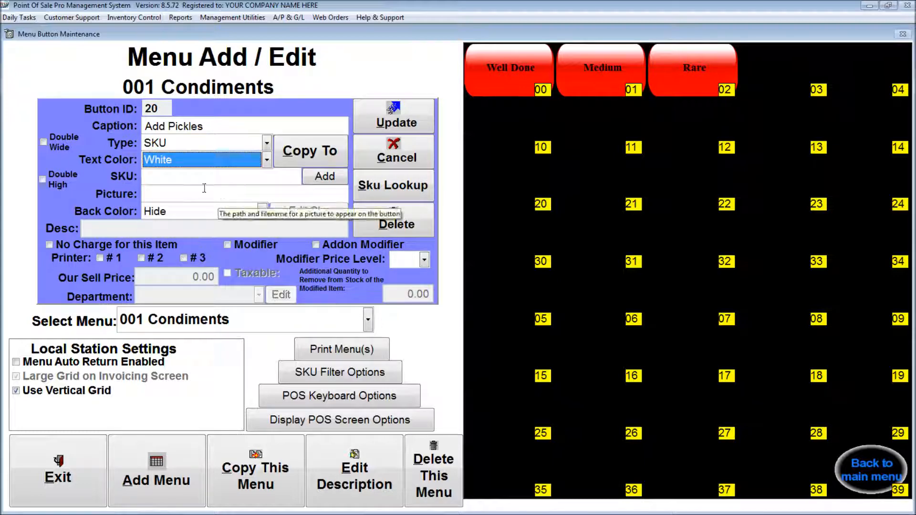
left_click(203, 212)
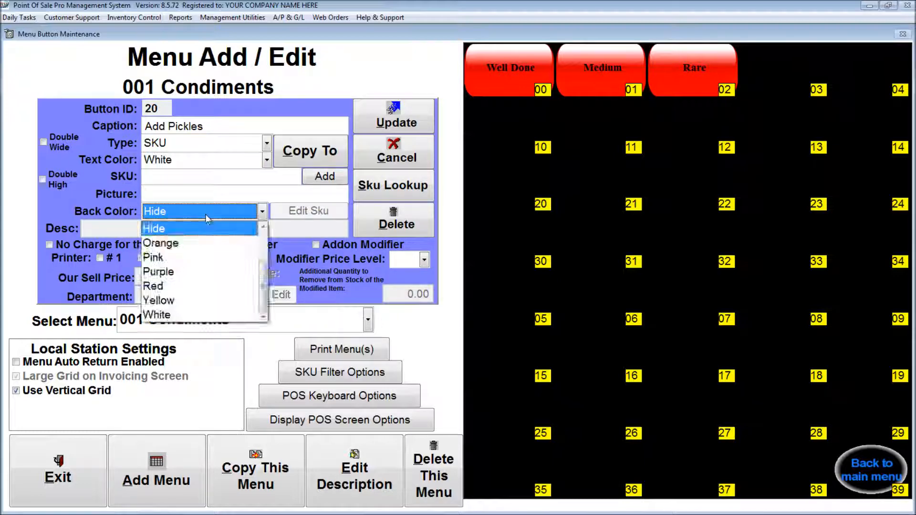
left_click(262, 247)
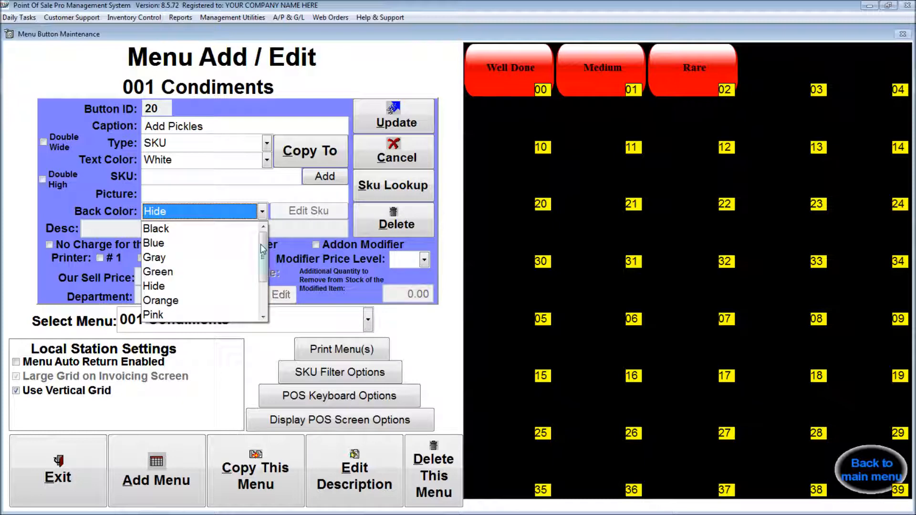
left_click(183, 273)
Step: Enter a new inventory item for button 20 with SKU APICK and description ADD PICKLES
left_click(155, 175)
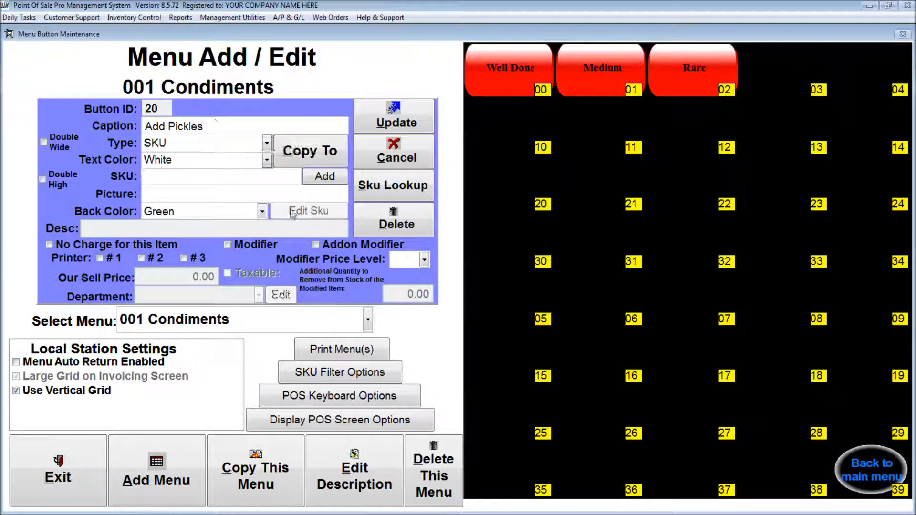
left_click(317, 180)
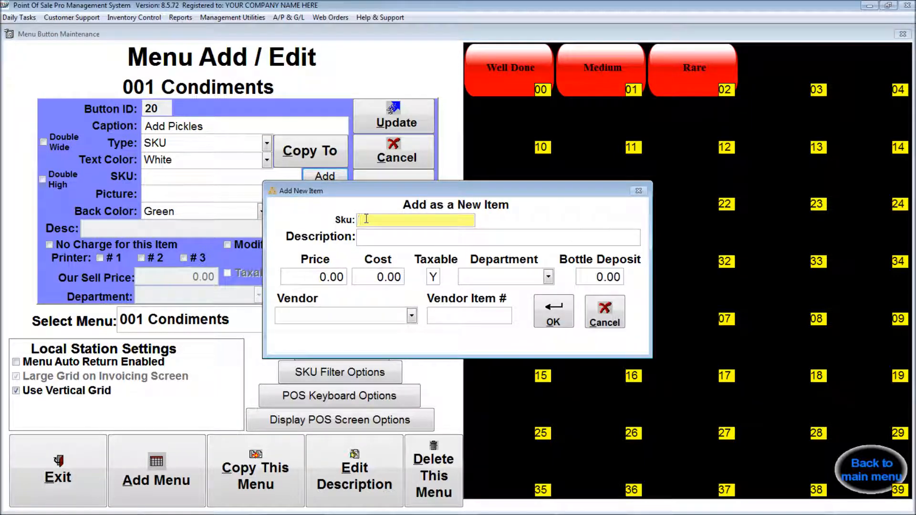
type("APICK")
left_click(370, 236)
type("ADD PICKLE")
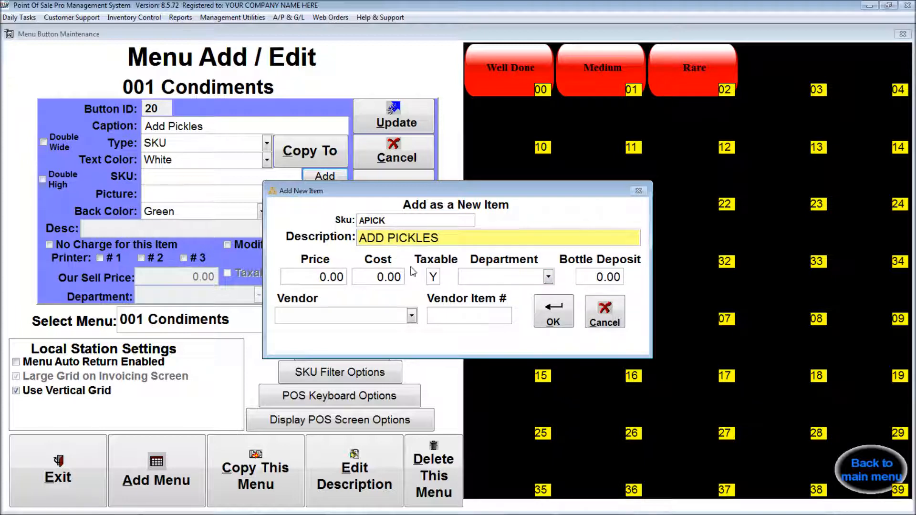
Step: Save the ADD PICKLES item without a price or department, assign it to button 20 from the inventory list, and update the button
left_click(554, 312)
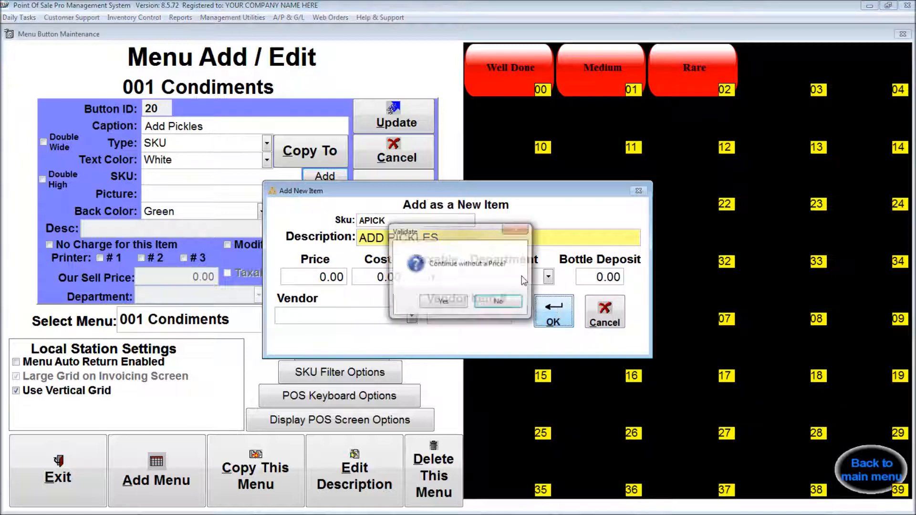
left_click(434, 302)
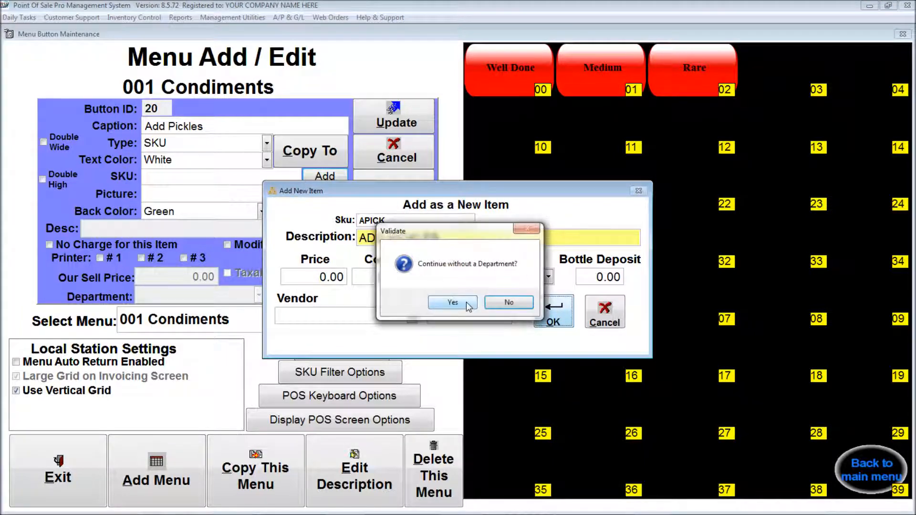
left_click(457, 303)
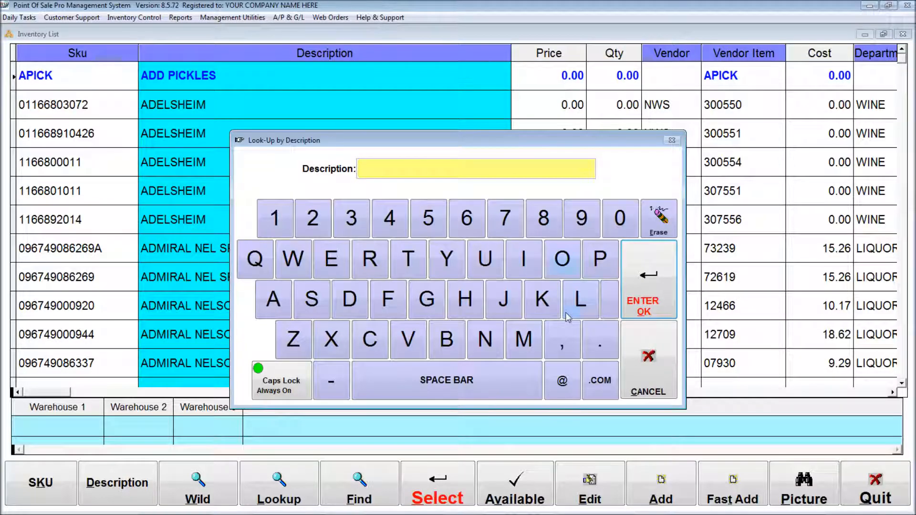
left_click(648, 350)
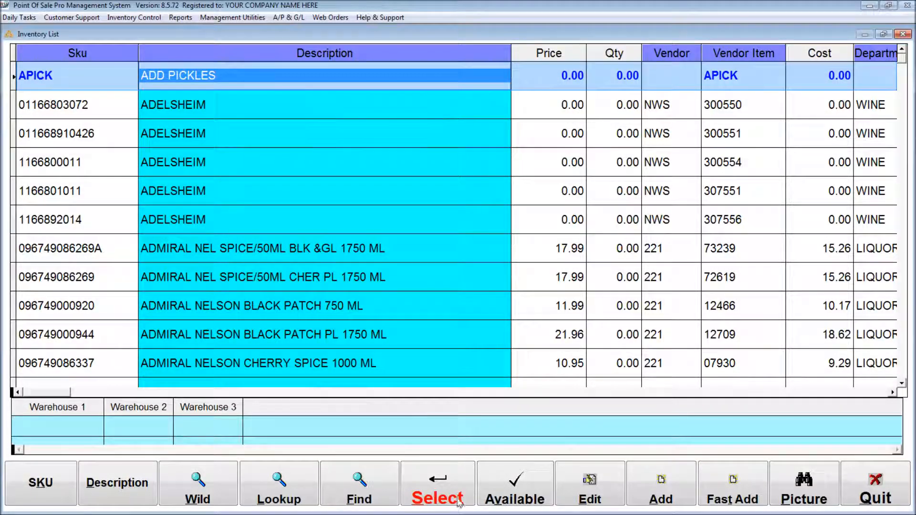
left_click(451, 484)
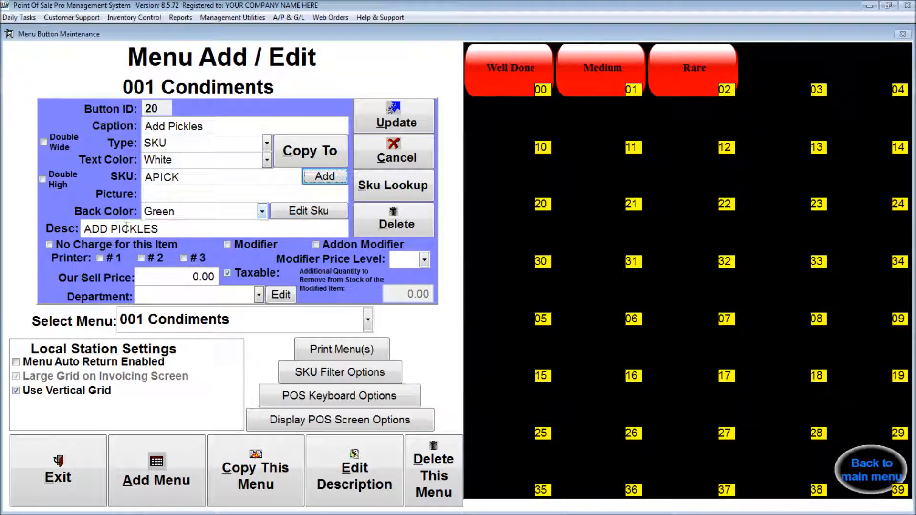
left_click(391, 121)
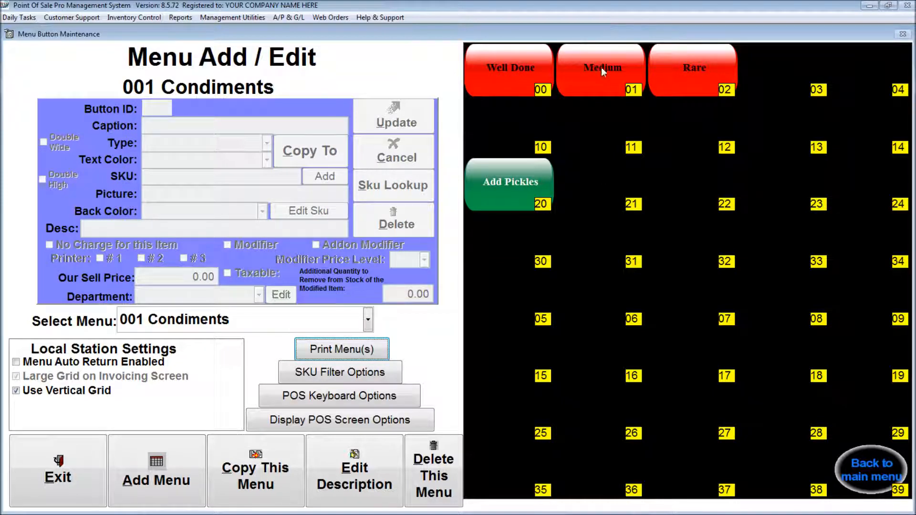
Step: Set up empty menu key 21 with the caption Pickles, the type SKU and White text
left_click(634, 205)
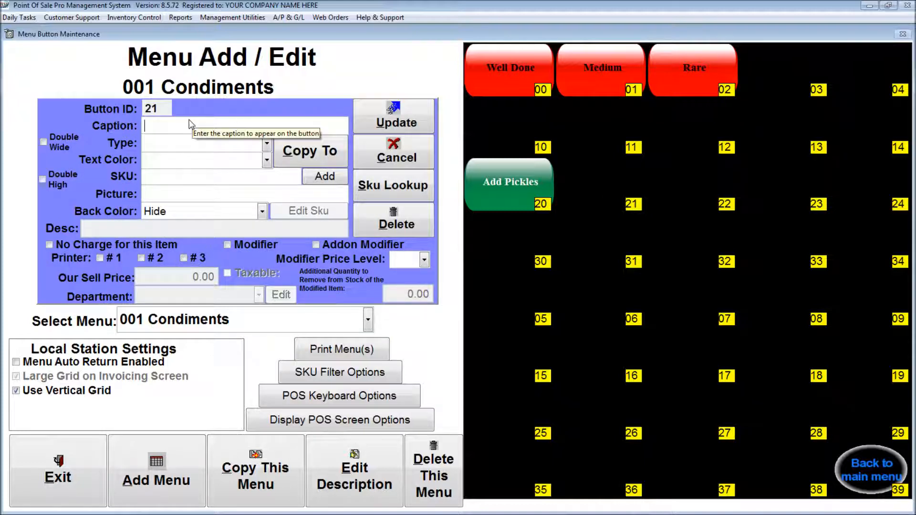
type("P")
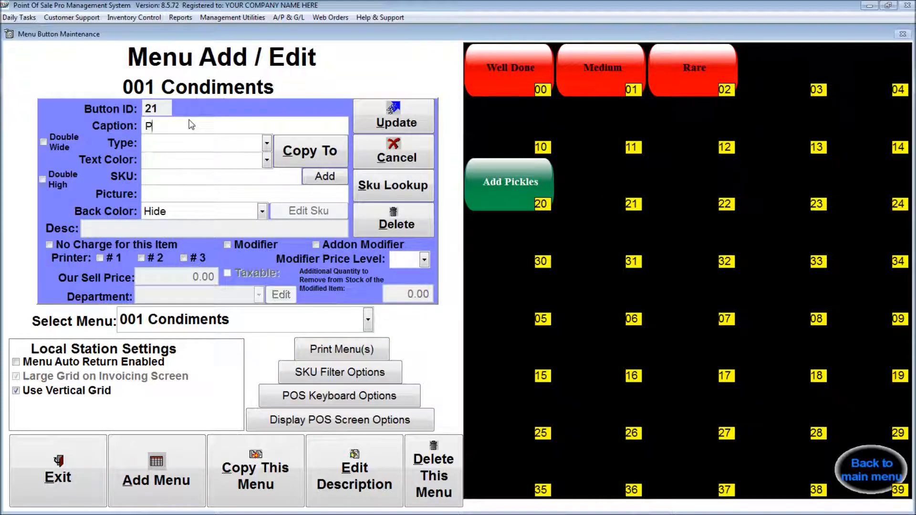
type("ickles")
left_click(181, 141)
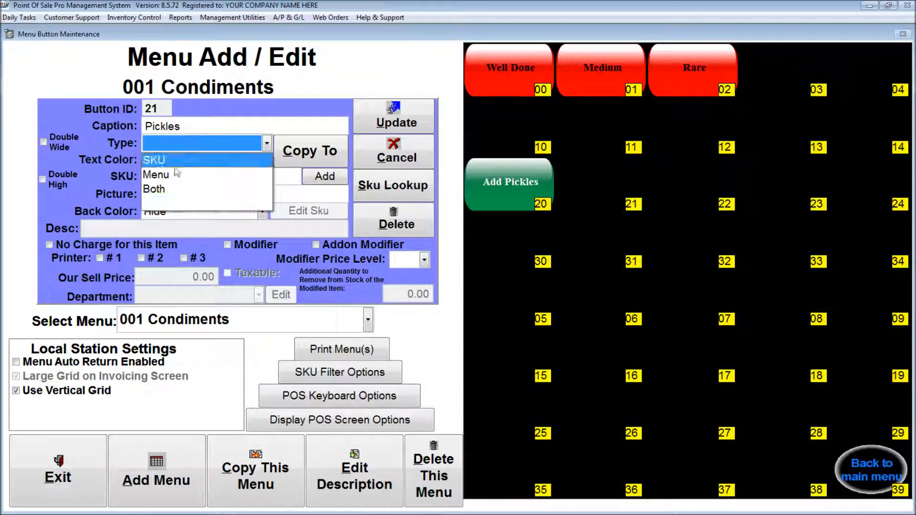
left_click(176, 162)
left_click(177, 176)
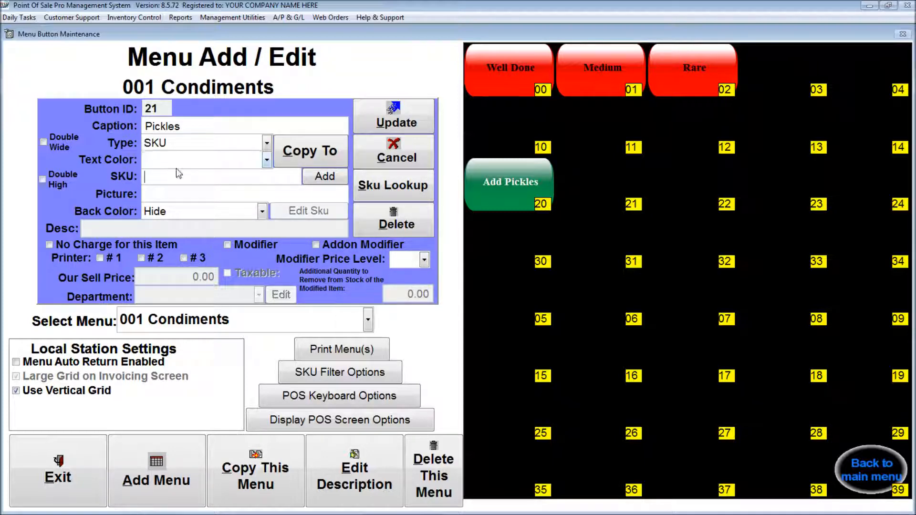
left_click(268, 161)
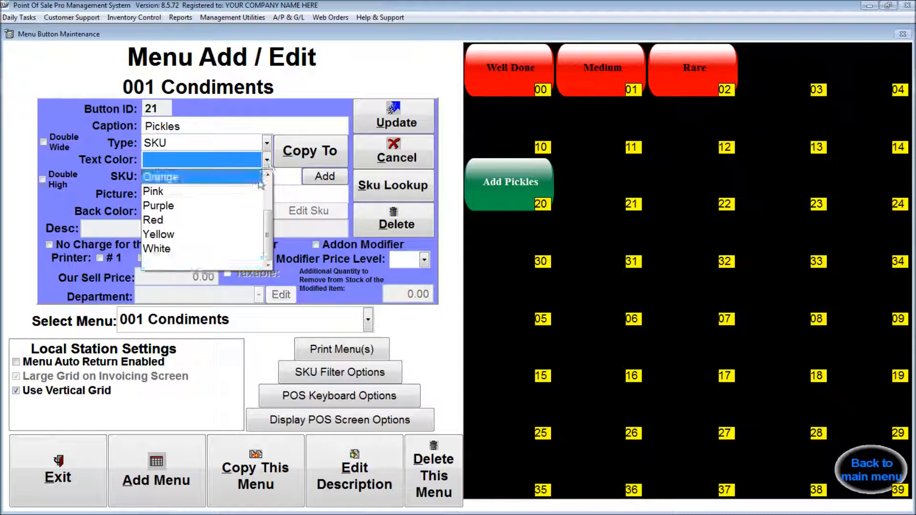
left_click(217, 247)
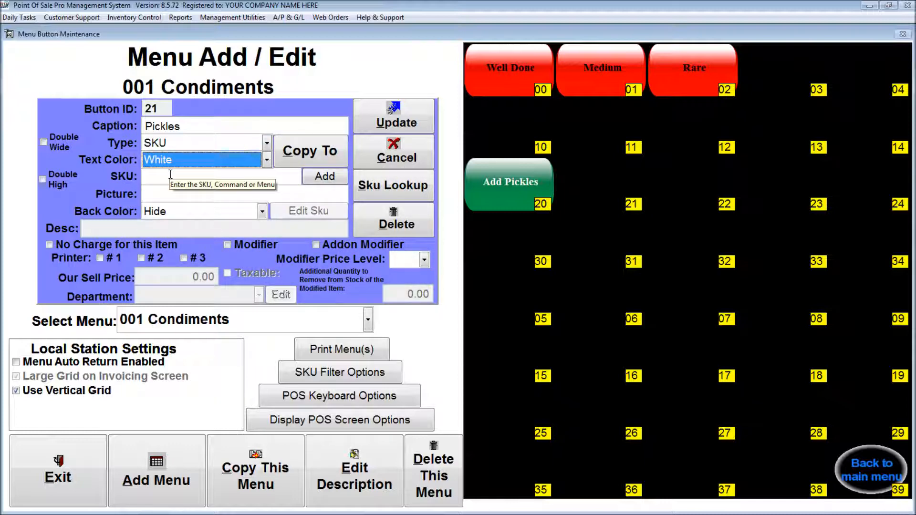
Step: Enter a new inventory item for button 21 with SKU PICK and description PICKLES
left_click(316, 176)
type("PICK")
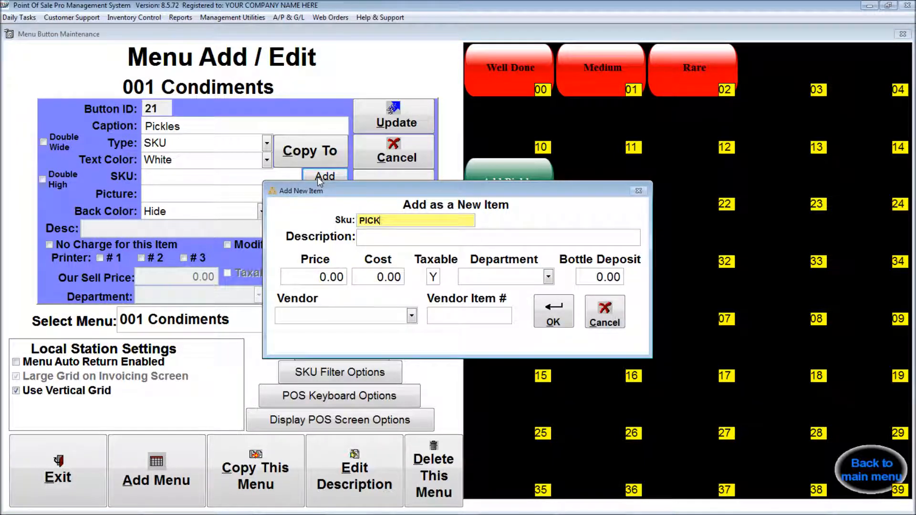
left_click(358, 237)
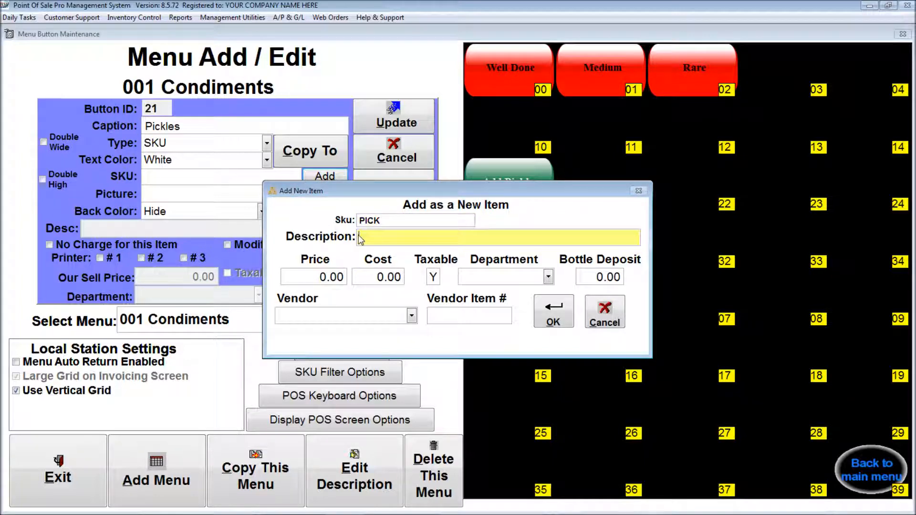
type("PICKLES")
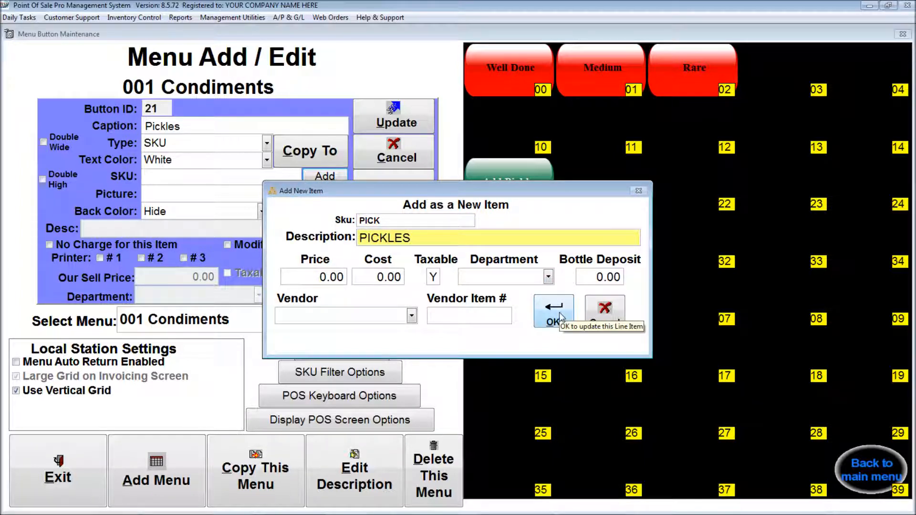
Step: Save the PICKLES item without a price or department and assign it to button 21 from the inventory list
left_click(560, 317)
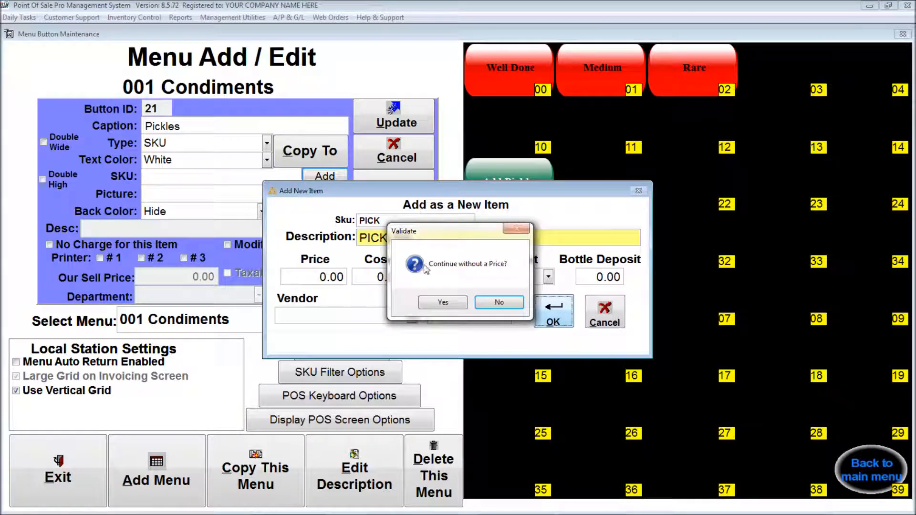
left_click(451, 307)
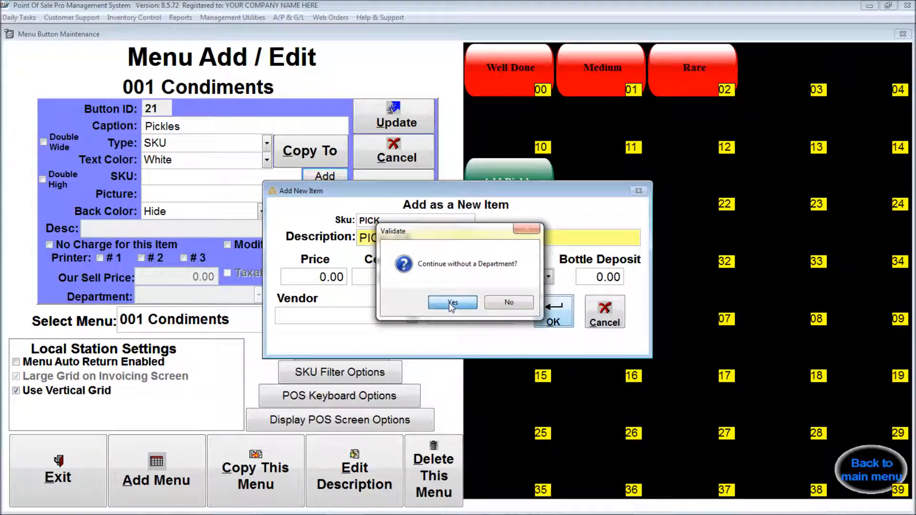
left_click(448, 303)
left_click(449, 302)
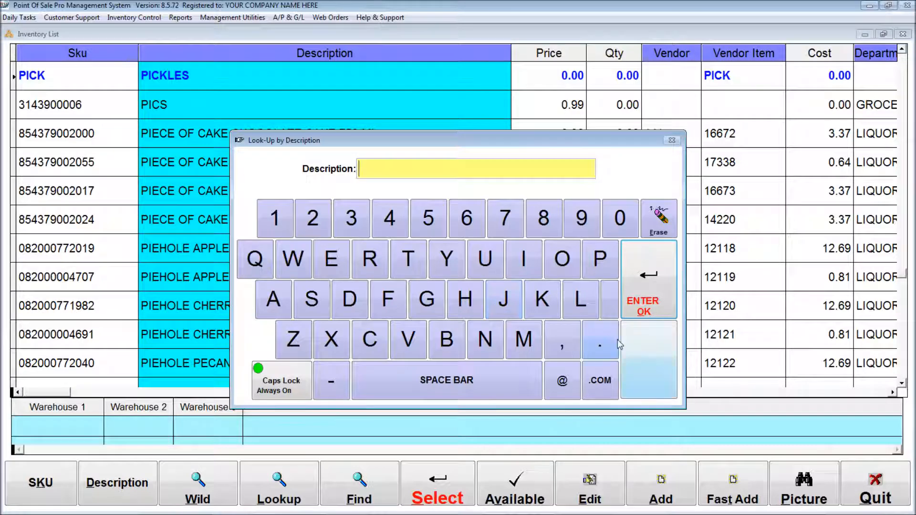
left_click(647, 372)
left_click(437, 491)
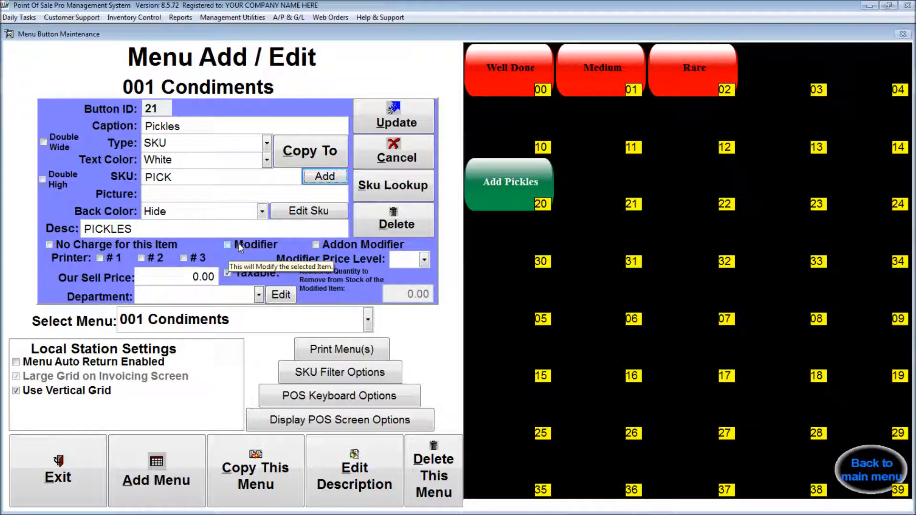
Step: Make the Pickles button an Addon Modifier with a Green back color and update it
left_click(331, 245)
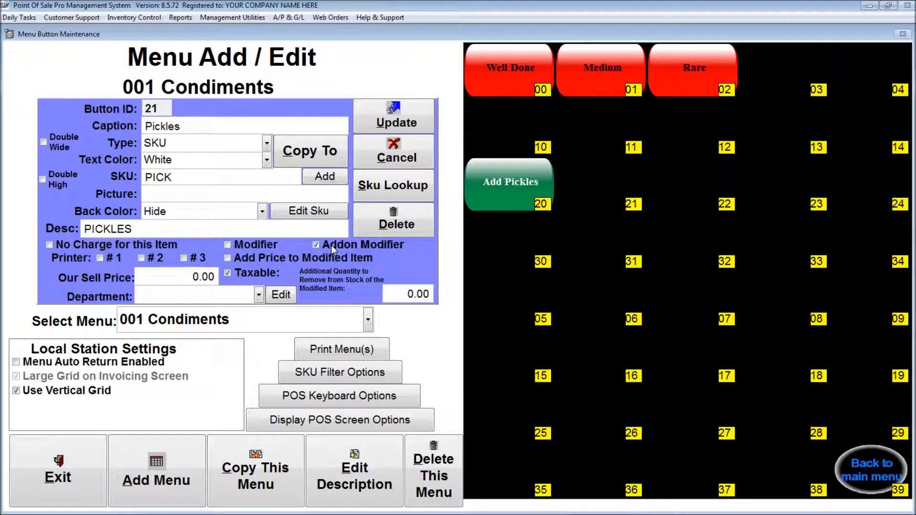
left_click(262, 211)
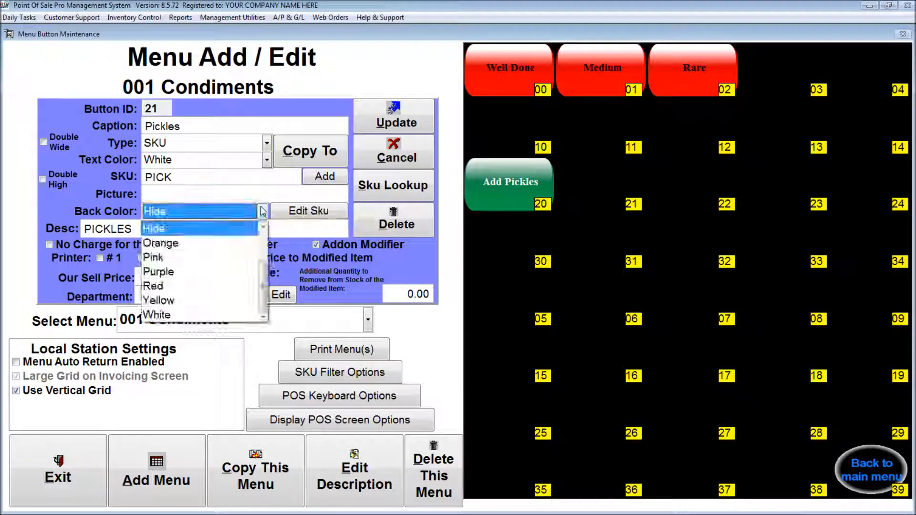
left_click(262, 243)
left_click(187, 271)
left_click(400, 117)
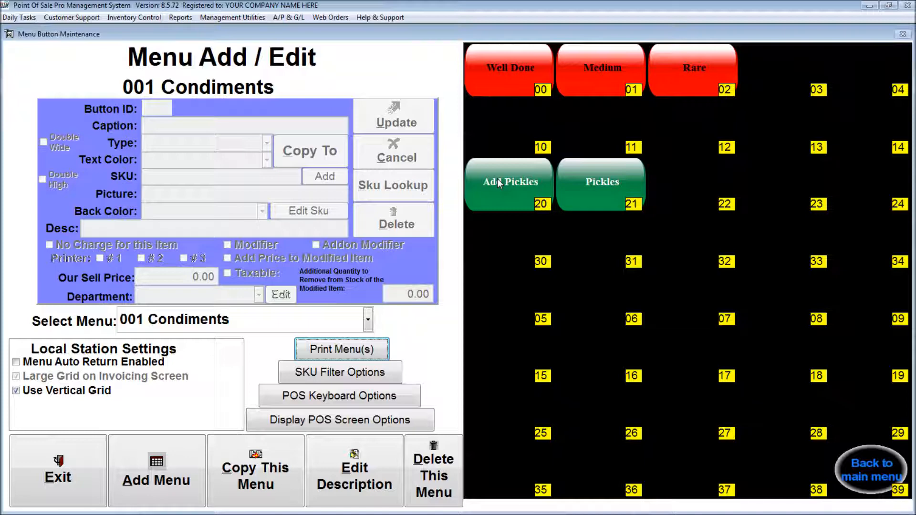
Step: Reopen the Add Pickles button for editing and mark it as a Modifier
left_click(499, 183)
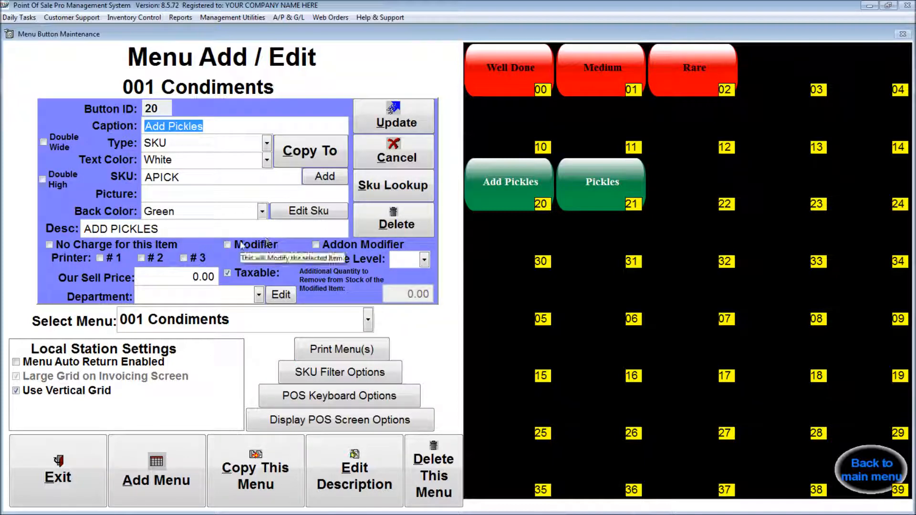
left_click(240, 242)
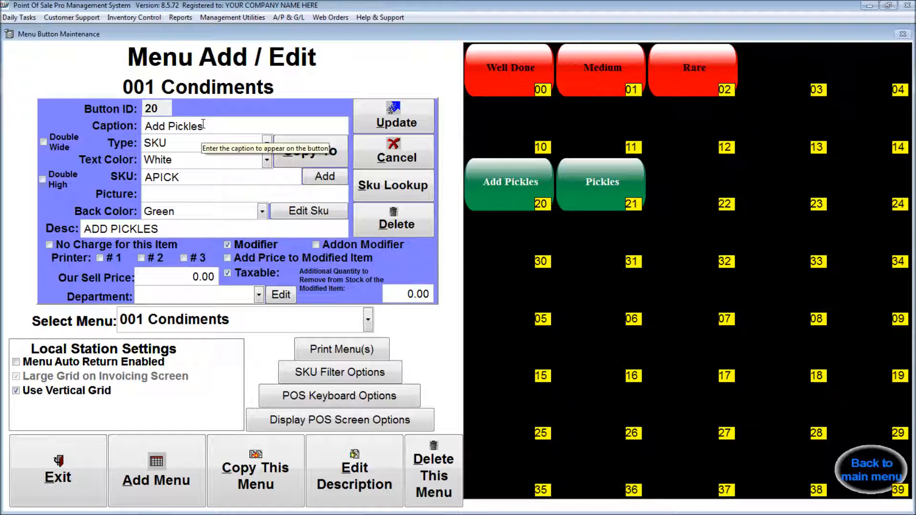
Step: Set Our Sell Price to 1.00 in the APICK item's inventory record, view its department settings, and close the record
left_click(296, 210)
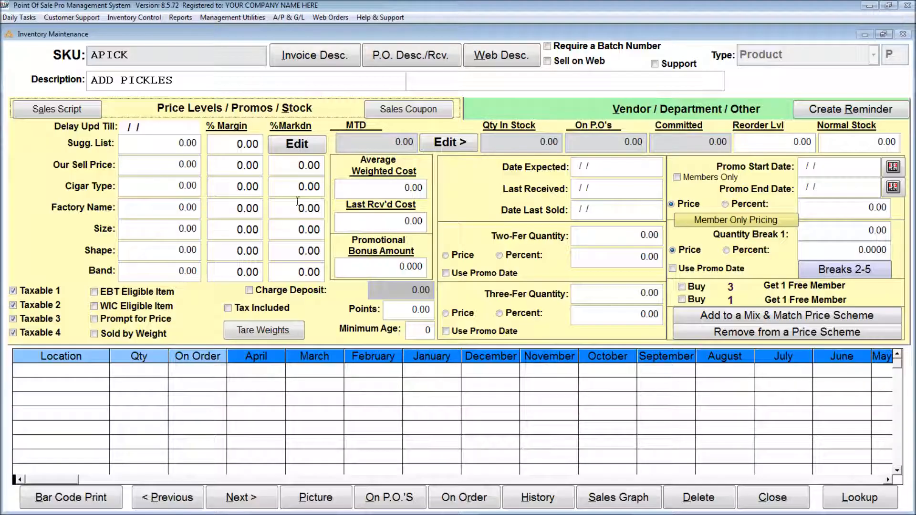
left_click(166, 163)
type("1")
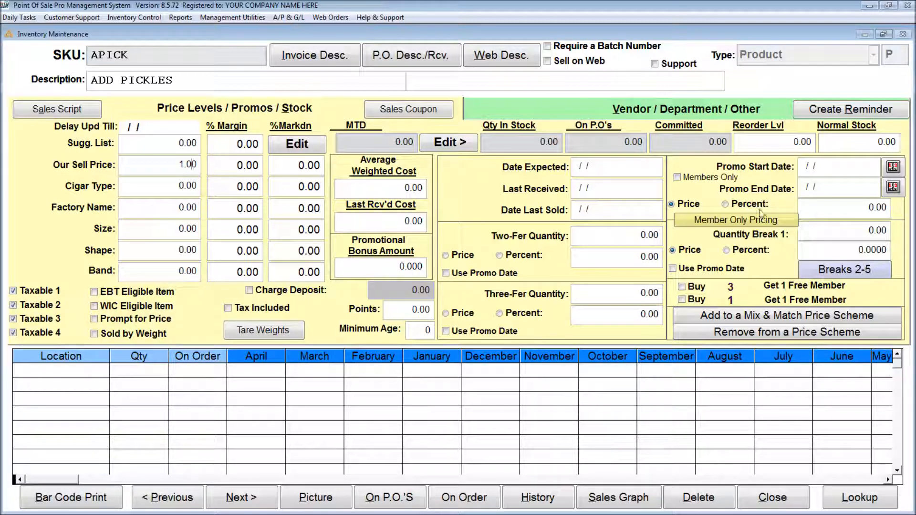
left_click(751, 114)
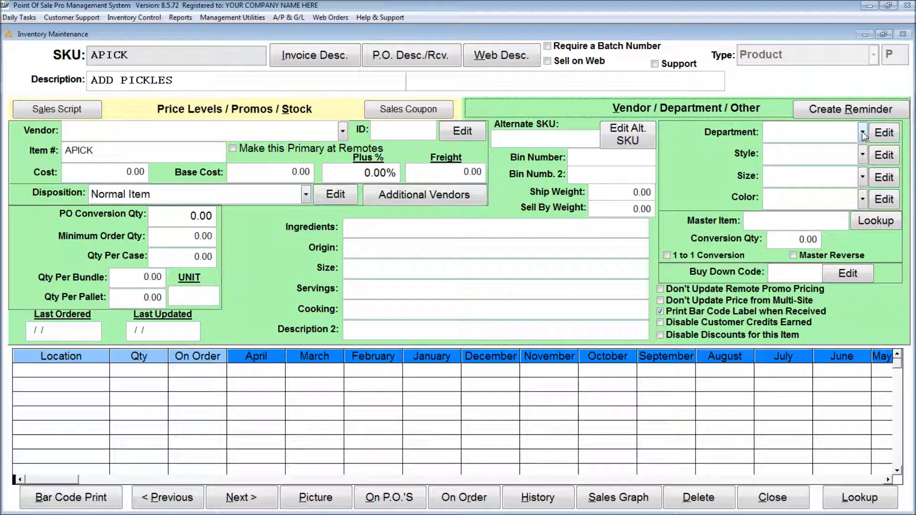
left_click(776, 497)
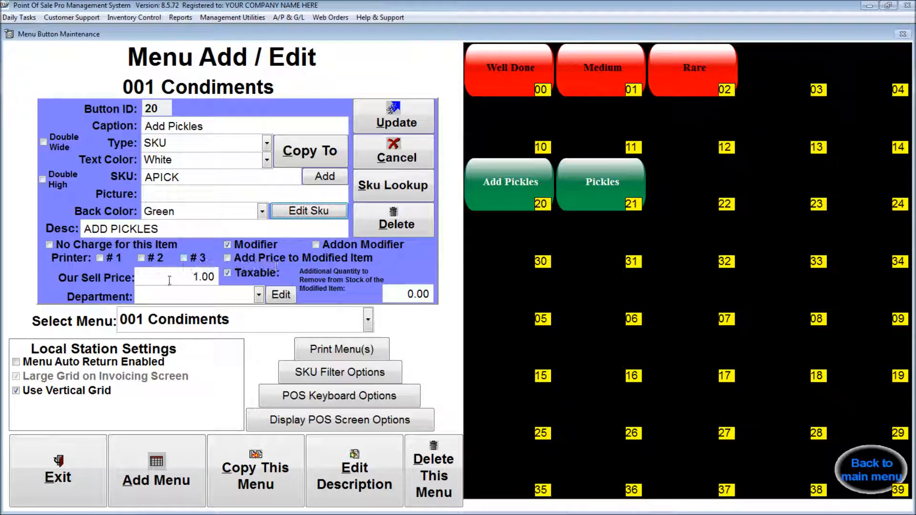
Step: Set Our Sell Price of the Add Pickles button to 1.50, leave its department blank, and update the button
left_click(182, 272)
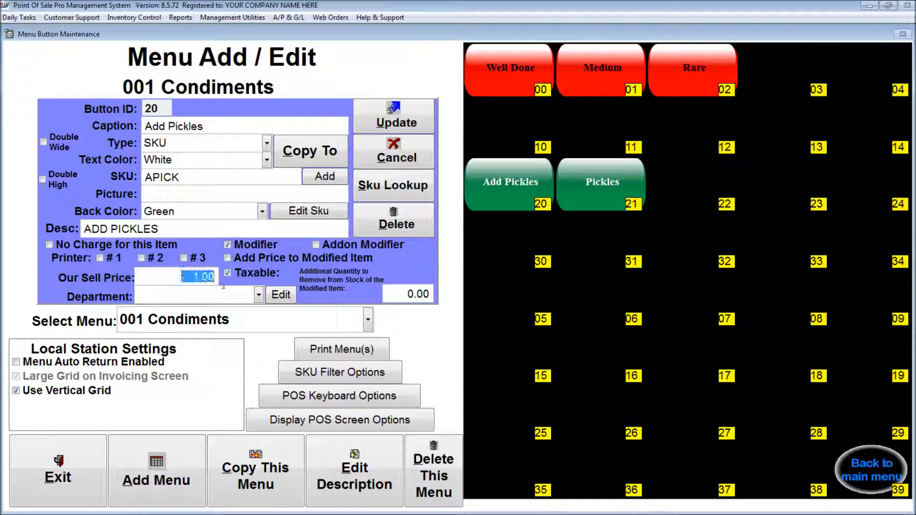
type("1.")
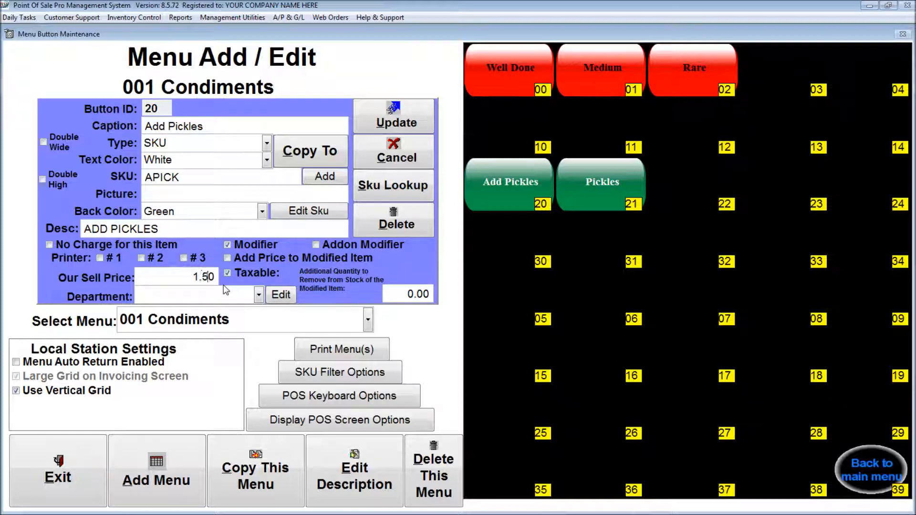
key("Tab")
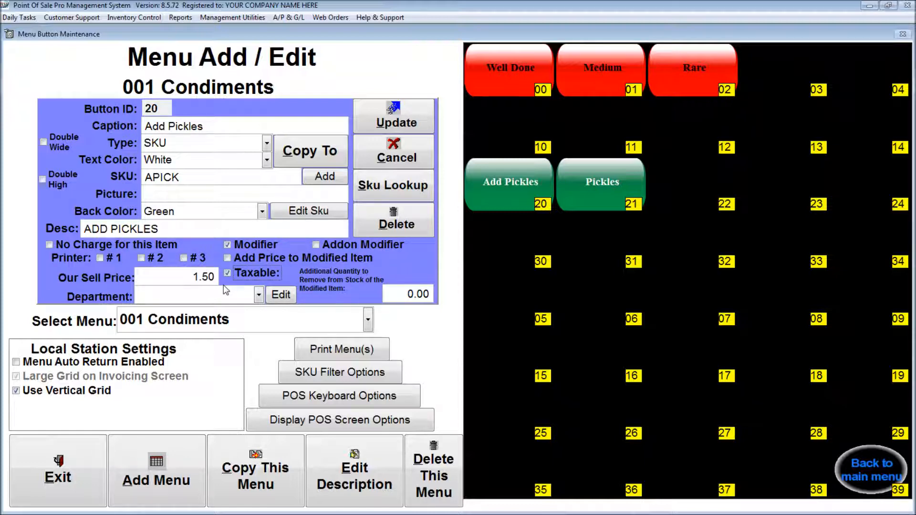
left_click(259, 296)
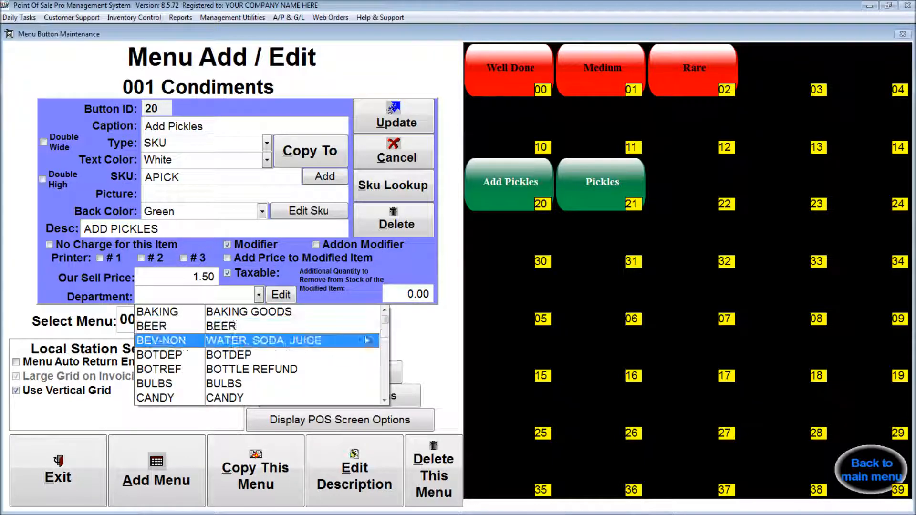
left_click(344, 300)
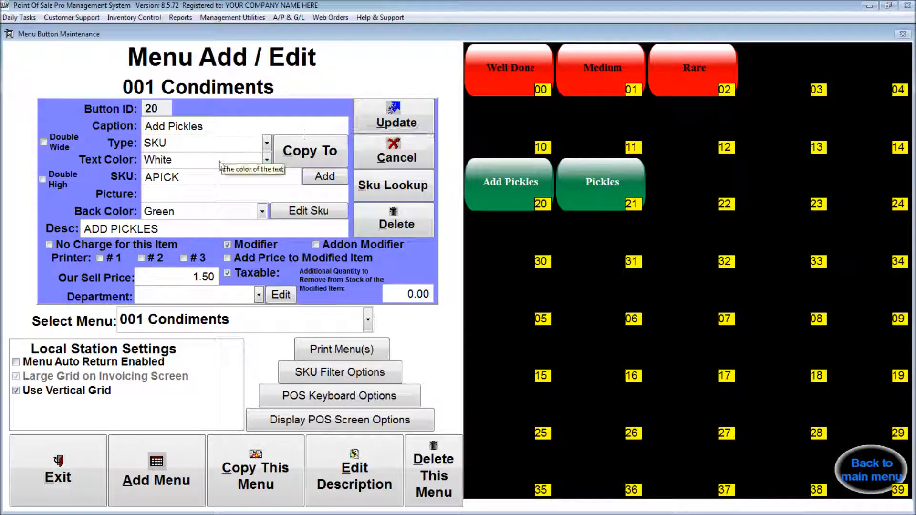
left_click(391, 116)
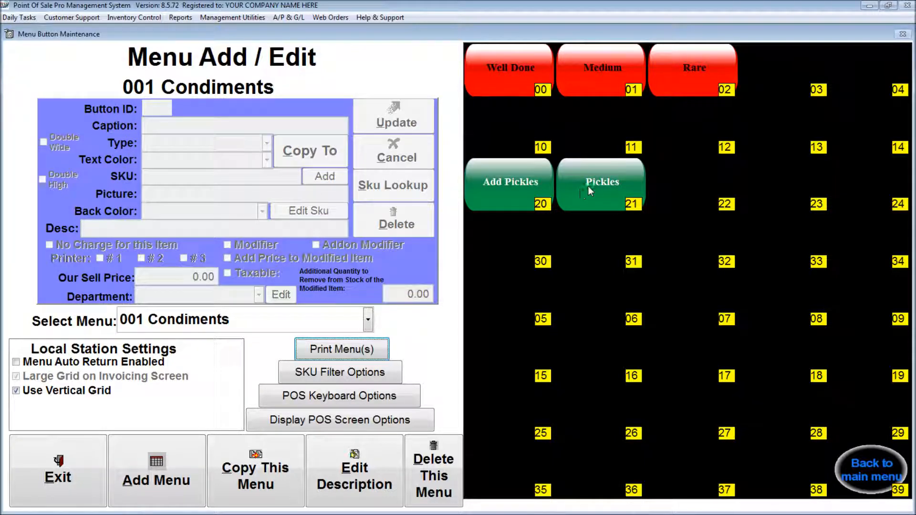
Step: Set Our Sell Price of the Pickles button 21 to 1.00 and update the button
left_click(595, 188)
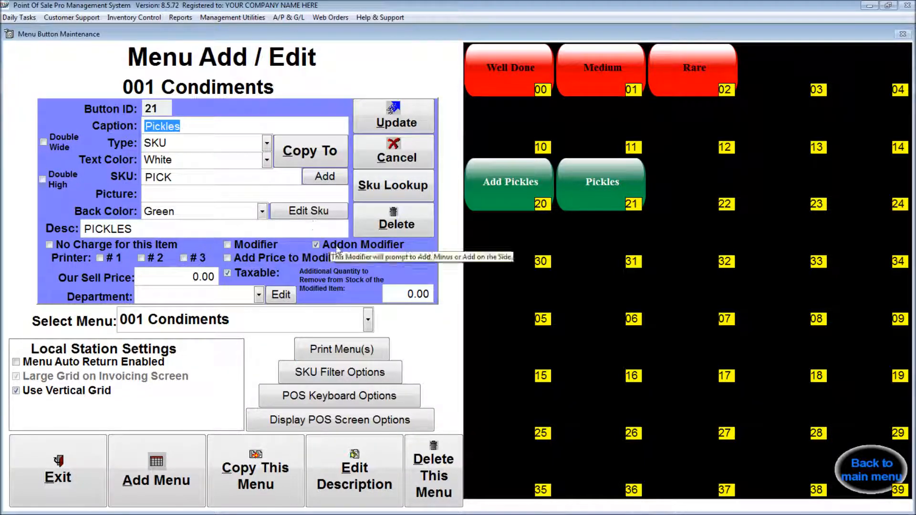
left_click(178, 277)
left_click_drag(179, 277, 221, 286)
key("Tab")
type("1")
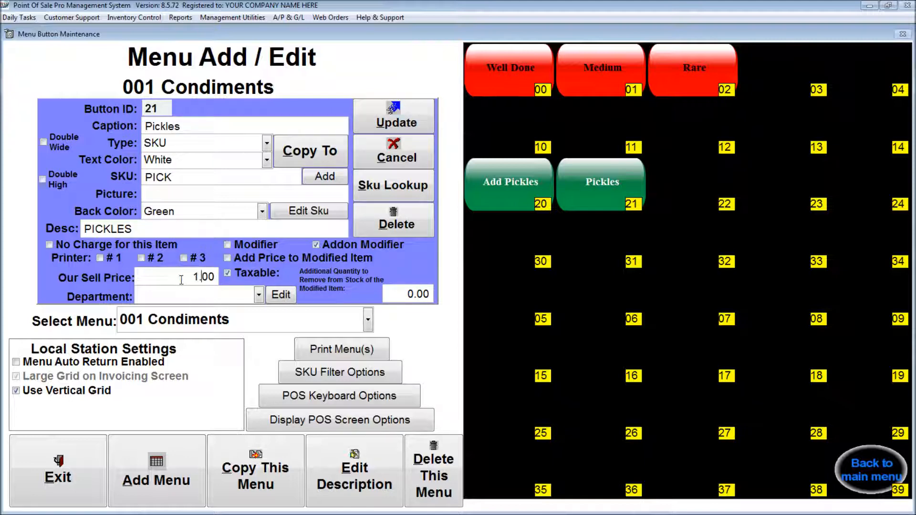
left_click(396, 120)
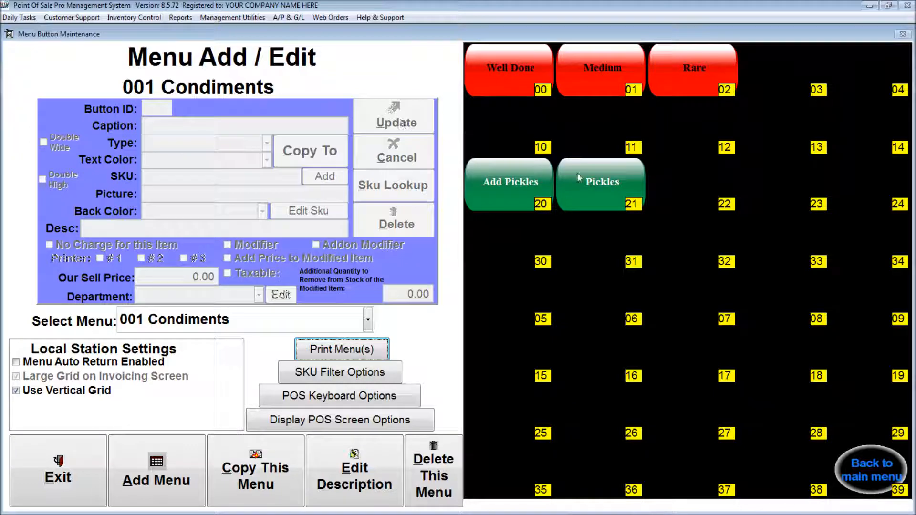
Step: Check the sell price in the inventory record linked to Pickles button 21, then close the record and update the button
left_click(599, 185)
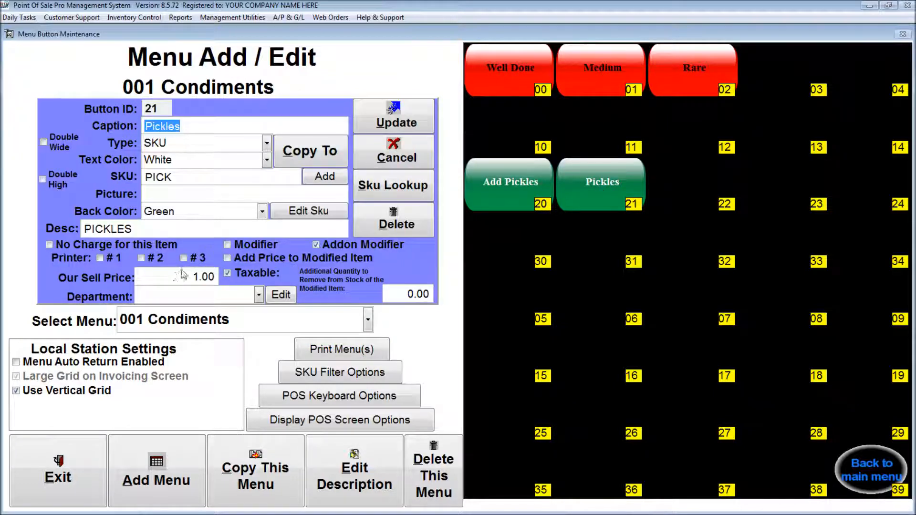
left_click(292, 211)
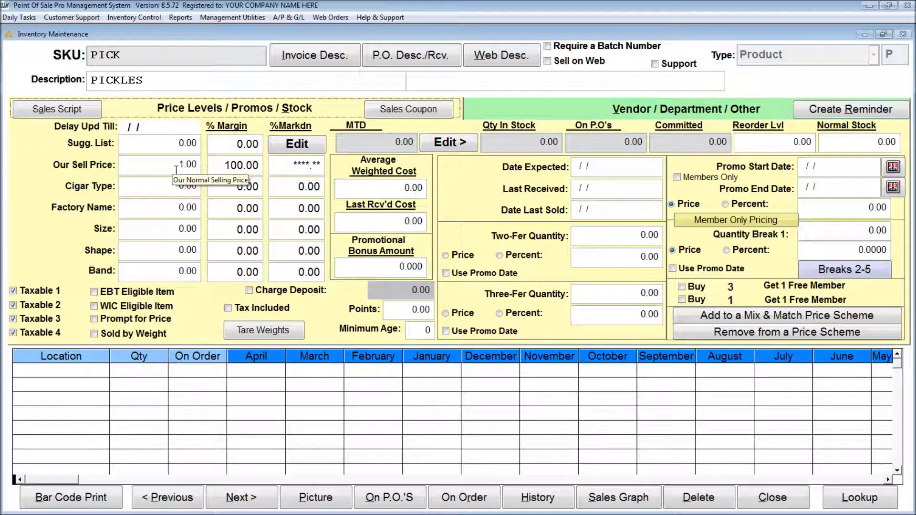
left_click(771, 499)
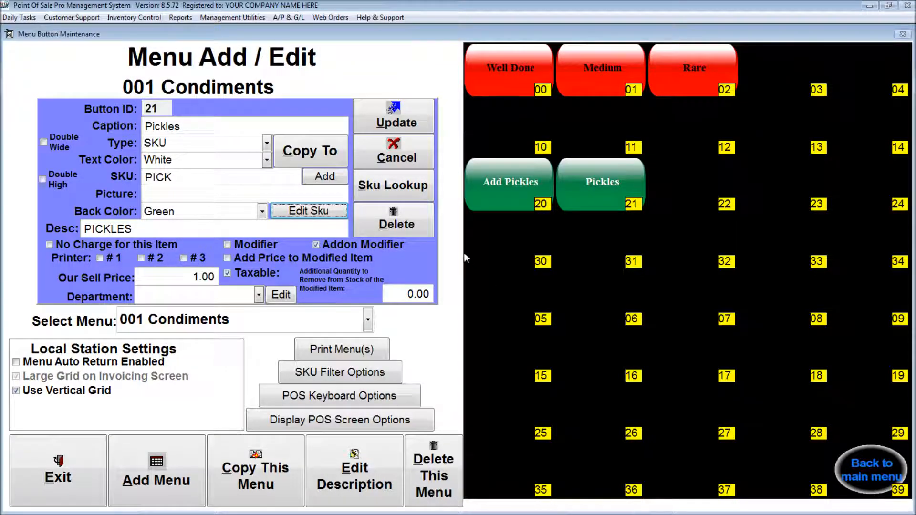
left_click(391, 119)
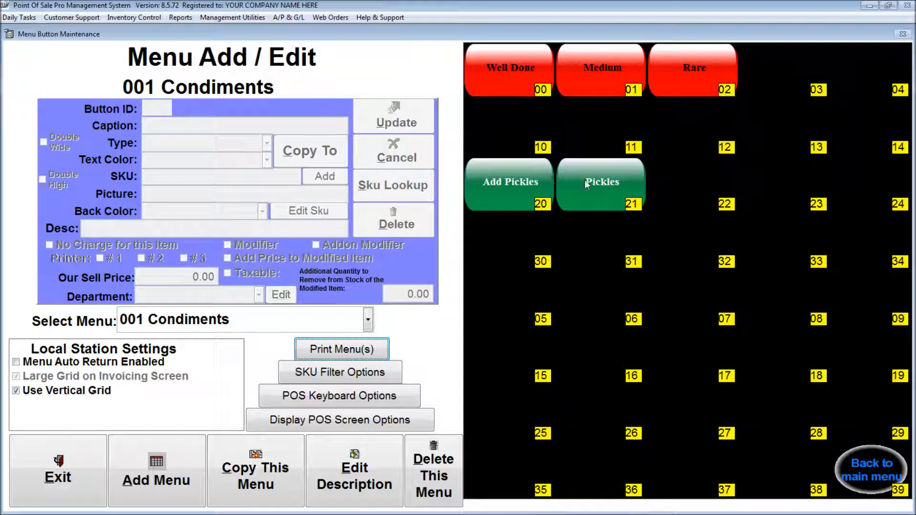
Step: Copy the Pickles button 21 to menu key ID 22
left_click(595, 183)
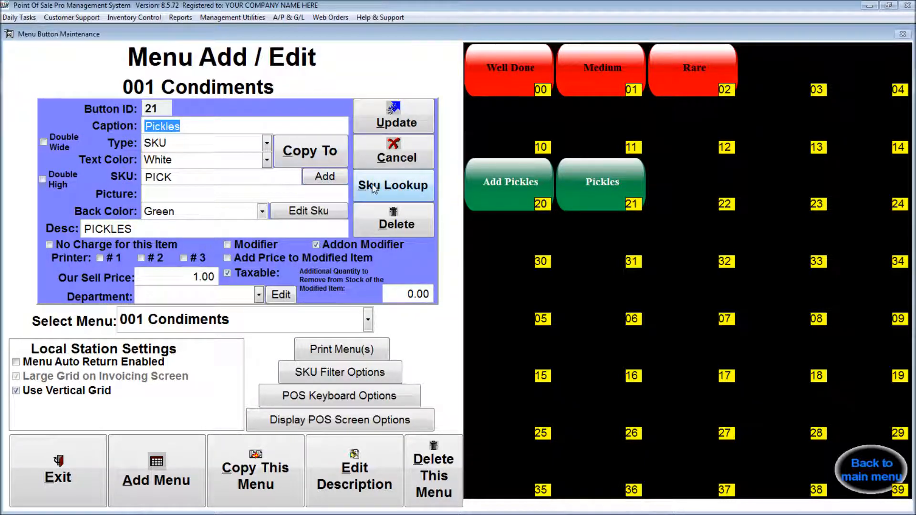
left_click(319, 145)
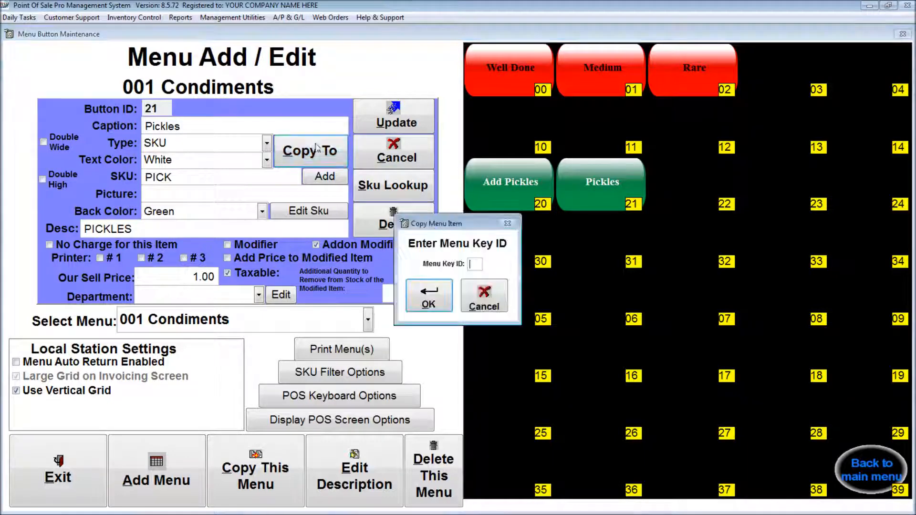
type("22")
key("Return")
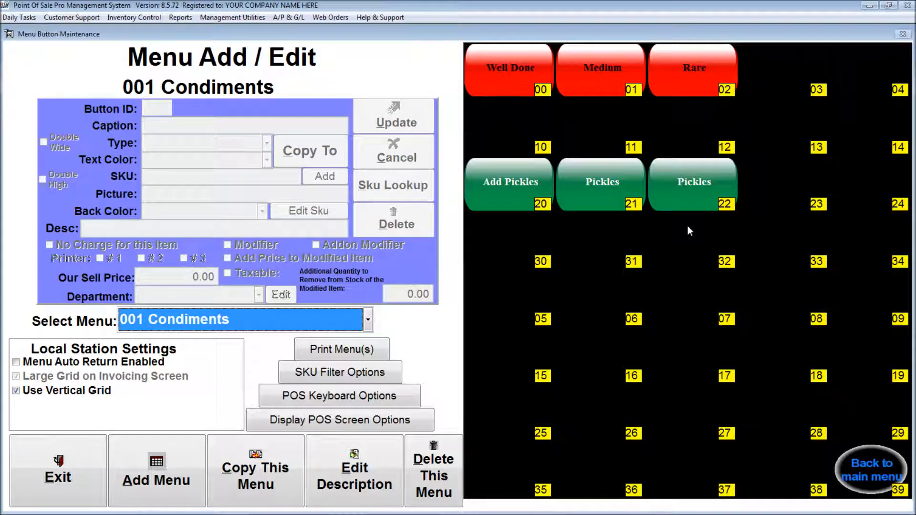
Step: Caption button 22 "Pickles Add Price", enable Add Price to Modified Item, and update the button
left_click(686, 184)
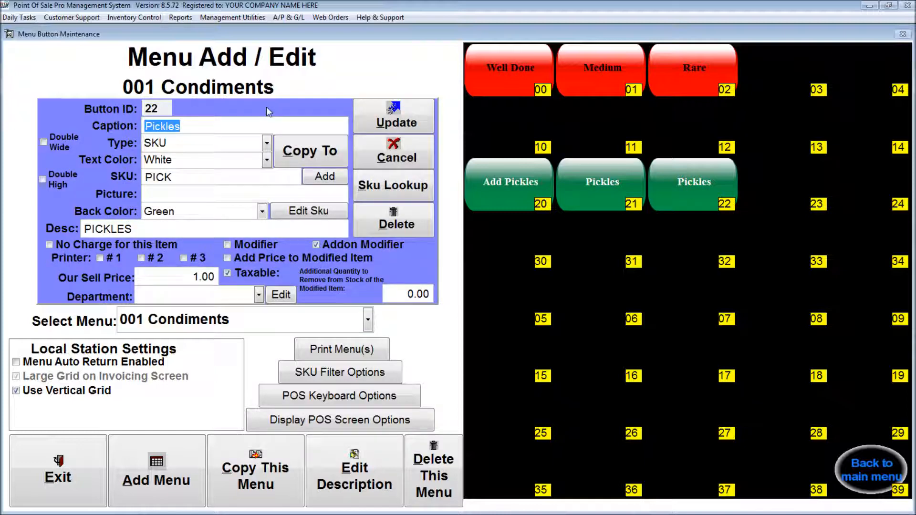
left_click(195, 125)
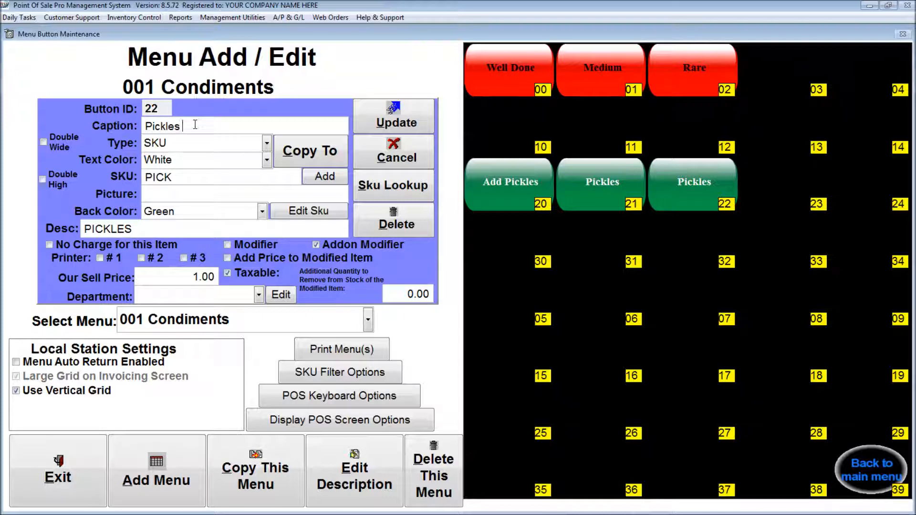
type("Add Price")
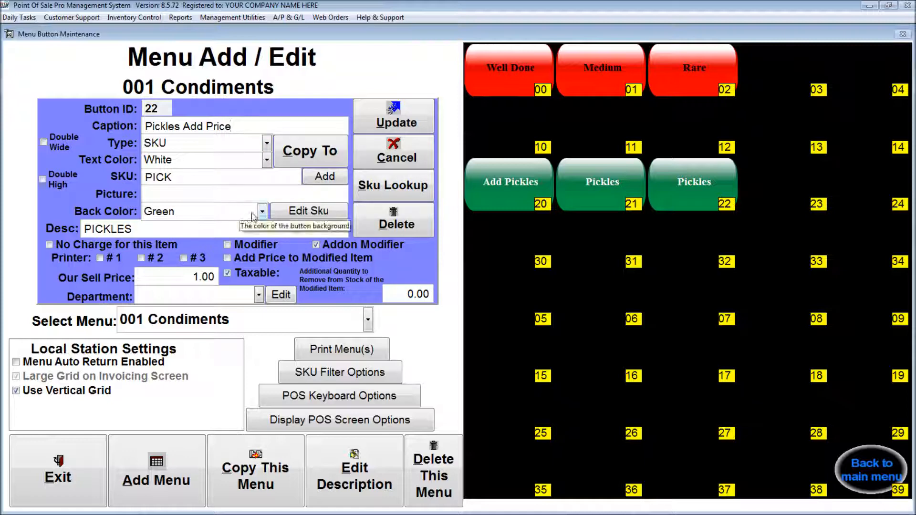
left_click(244, 257)
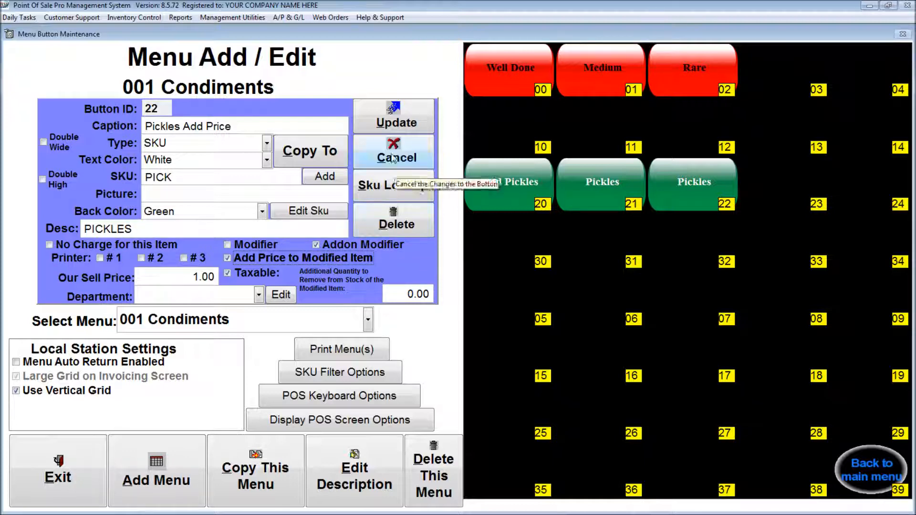
left_click(392, 122)
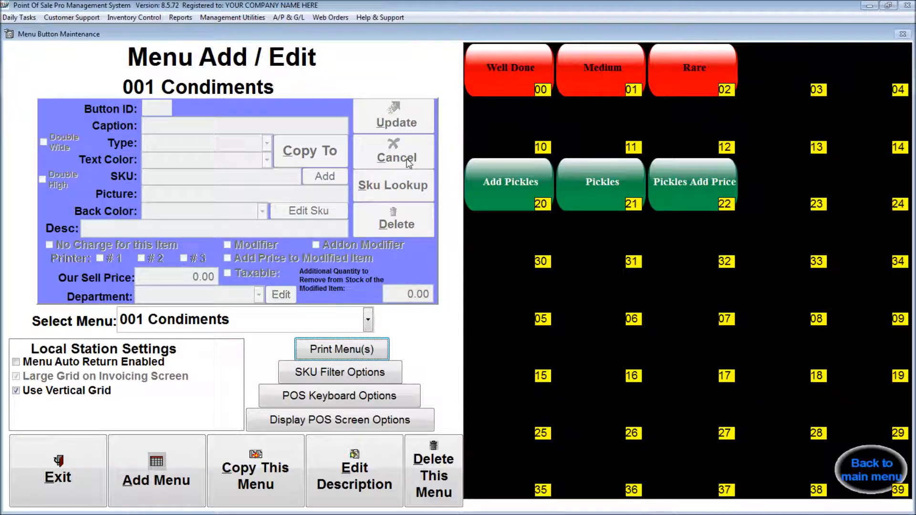
Step: Switch to the 000 Main Menu and review the menu printing options with Print Menu Selected Below chosen, without printing
left_click(250, 320)
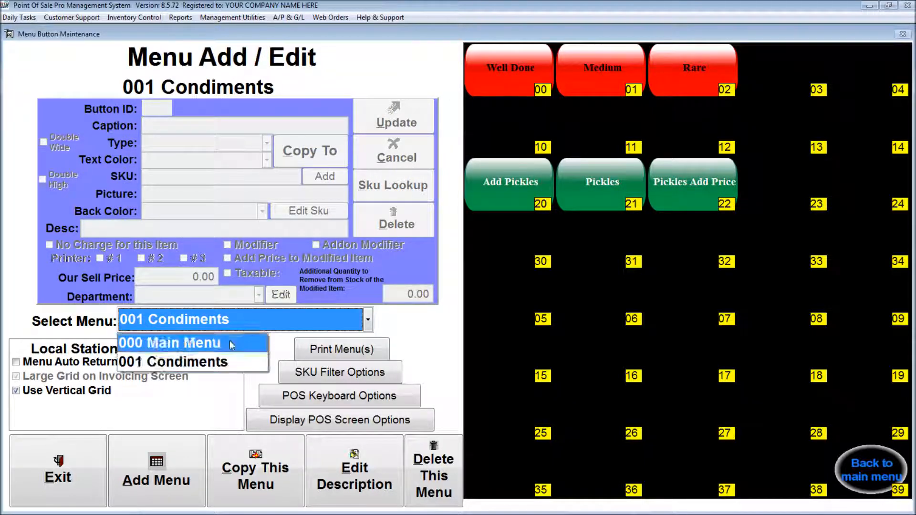
left_click(169, 343)
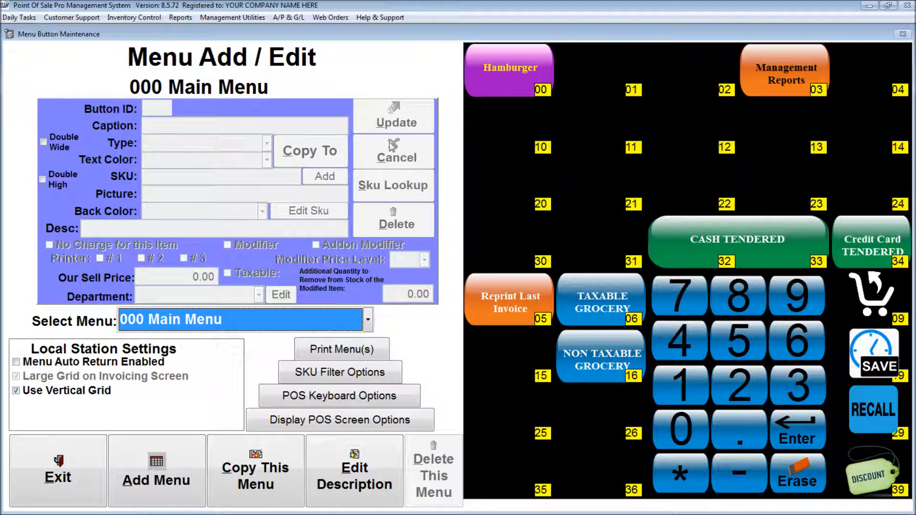
left_click(348, 355)
left_click(251, 371)
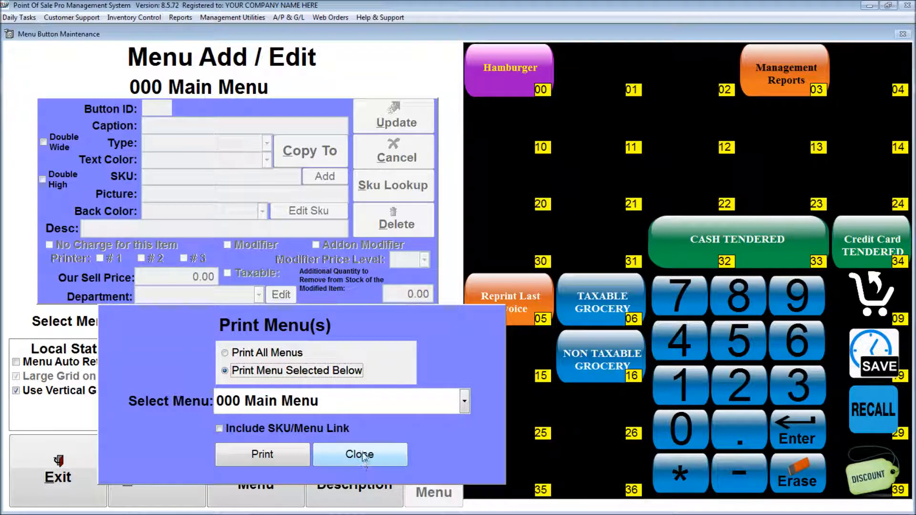
left_click(364, 459)
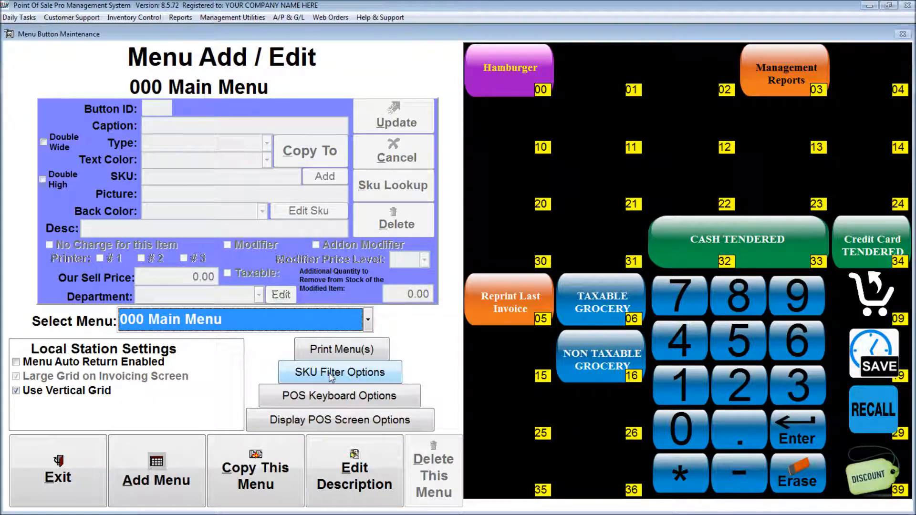
Step: Read through all pages of the SKU filter options reference and close it
left_click(331, 376)
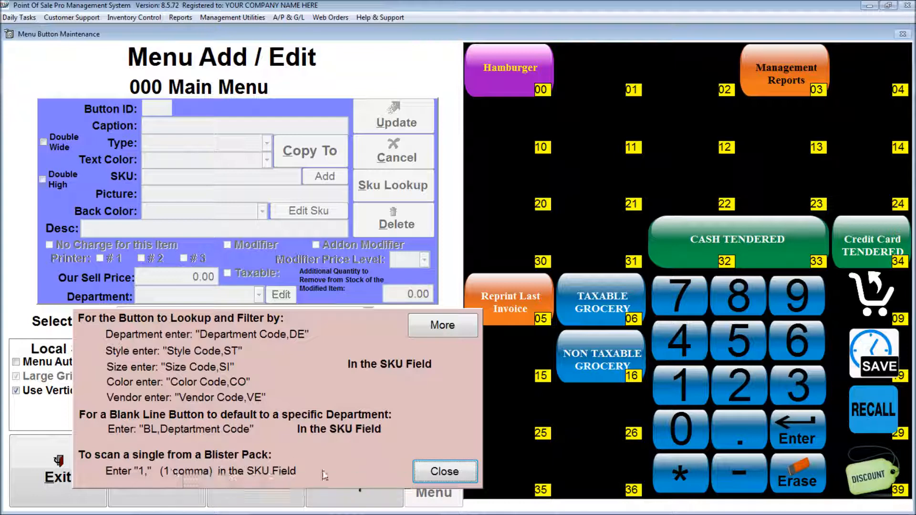
left_click(433, 329)
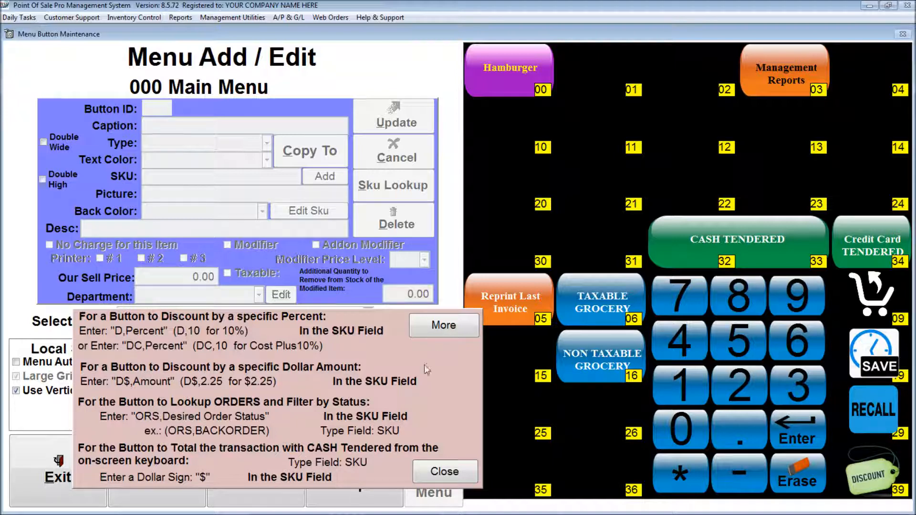
left_click(443, 327)
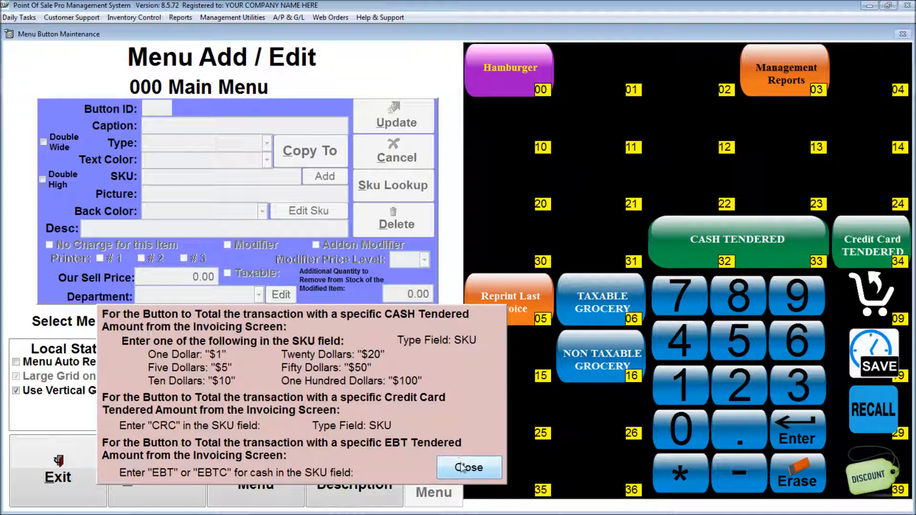
left_click(463, 468)
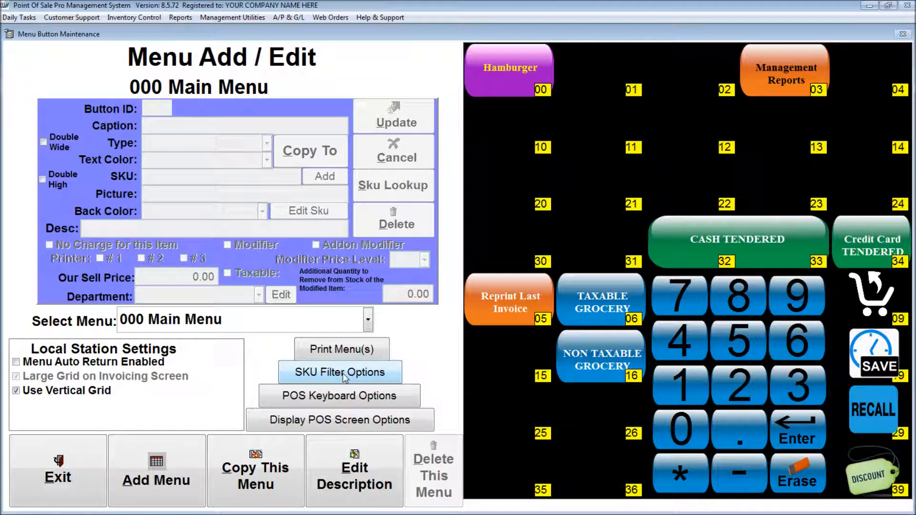
Step: Review the on-screen keyboard options and the list of POS screen hot keys, closing each without changes
left_click(333, 398)
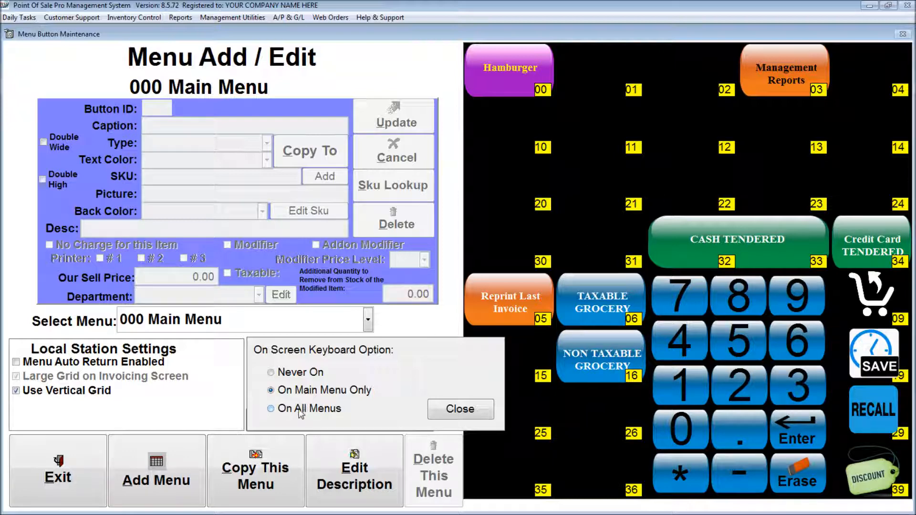
left_click(456, 409)
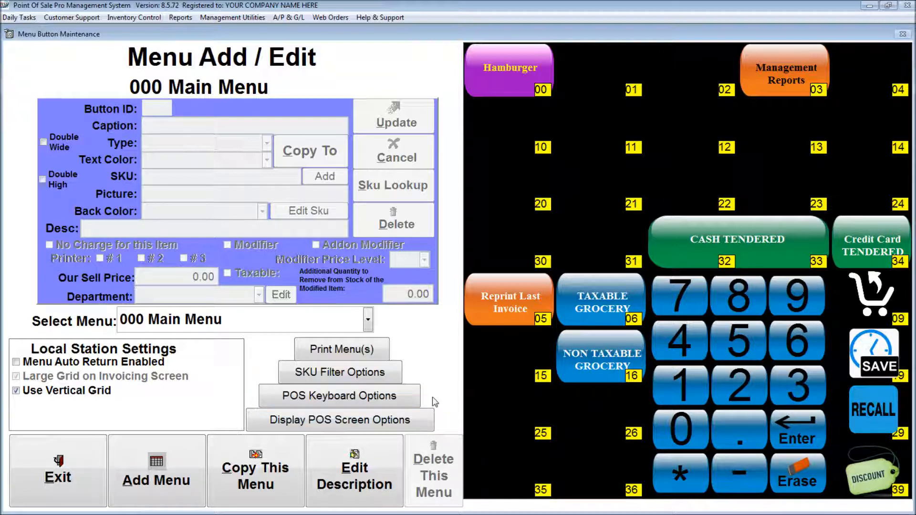
left_click(323, 424)
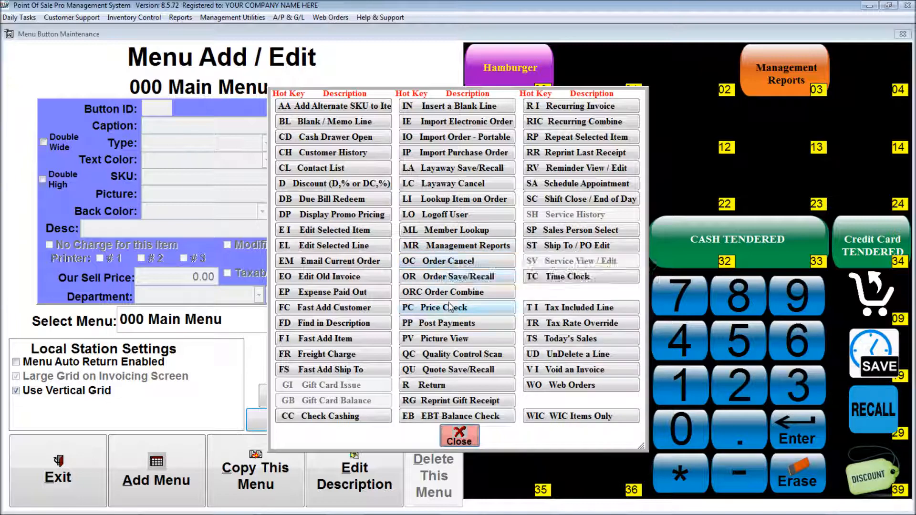
left_click(459, 435)
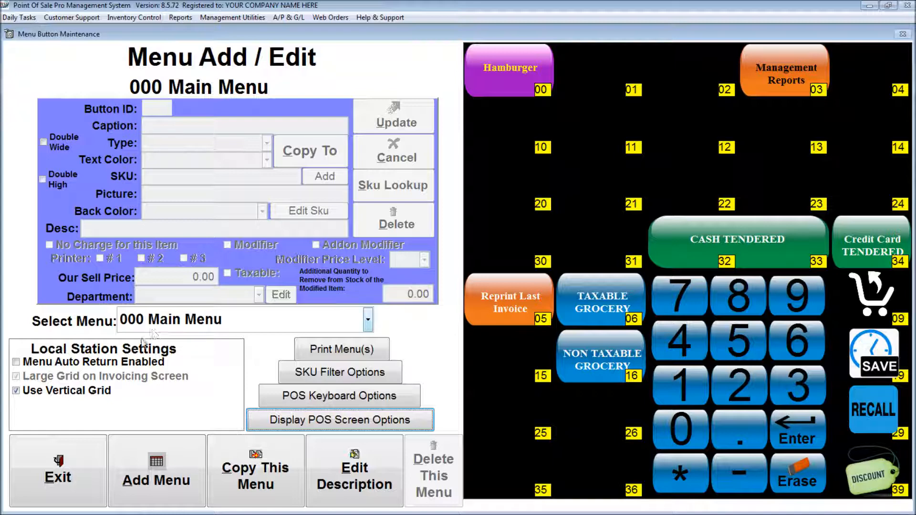
Step: Leave menu maintenance, open the Sales screen, and log in with the employee's initials
left_click(67, 476)
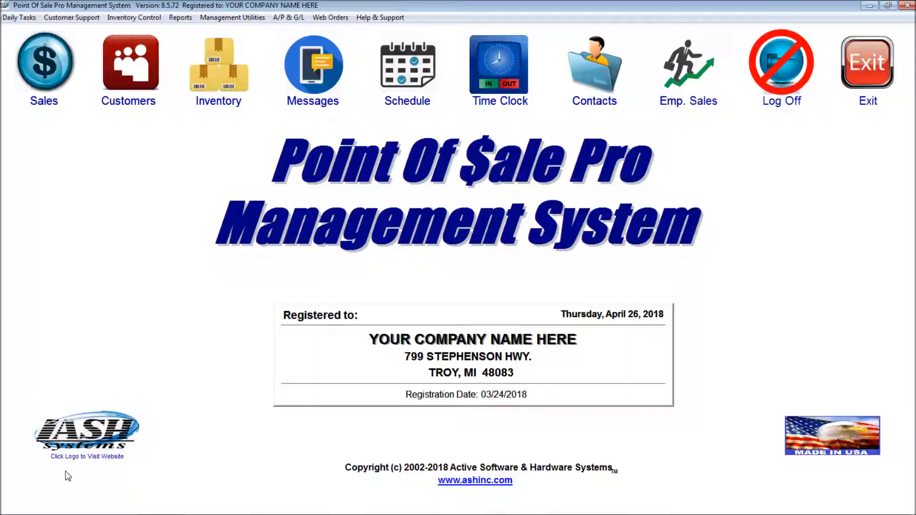
left_click(46, 65)
type("RAA")
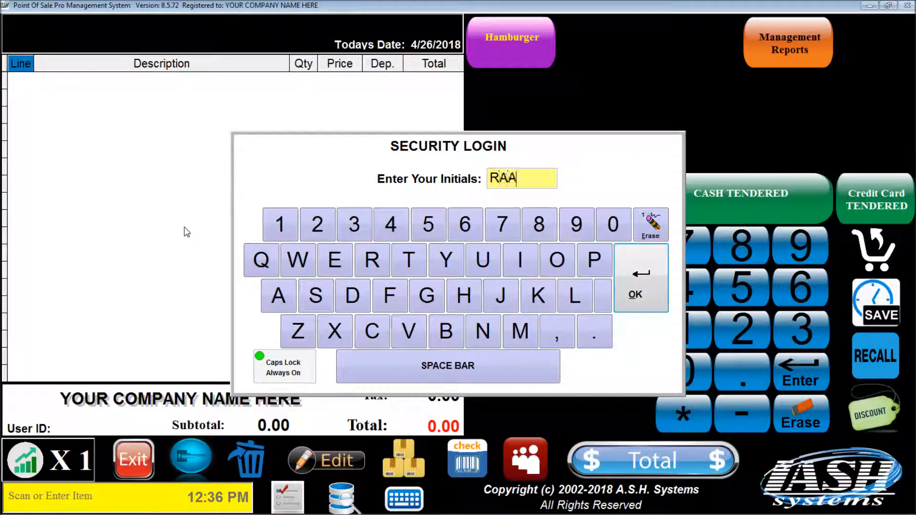
key("Return")
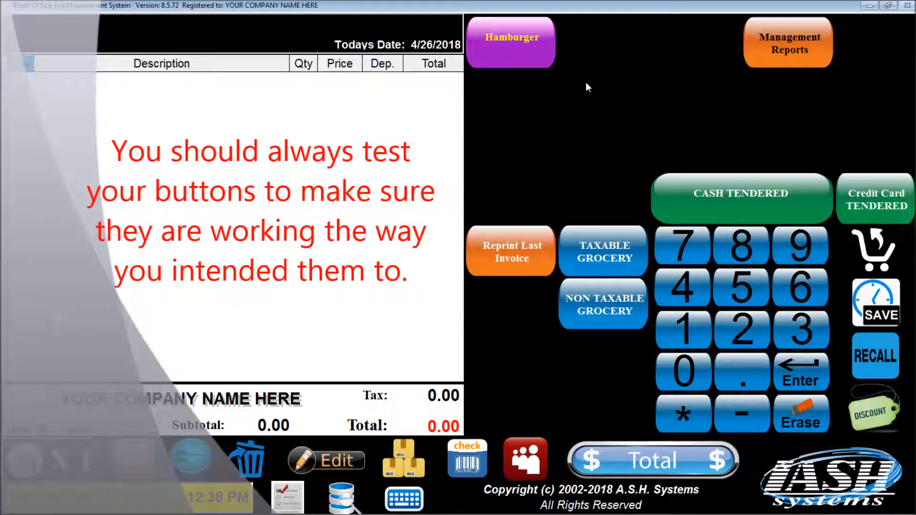
Step: Ring up a Hamburger and modify it with Medium and Add Pickles
left_click(513, 44)
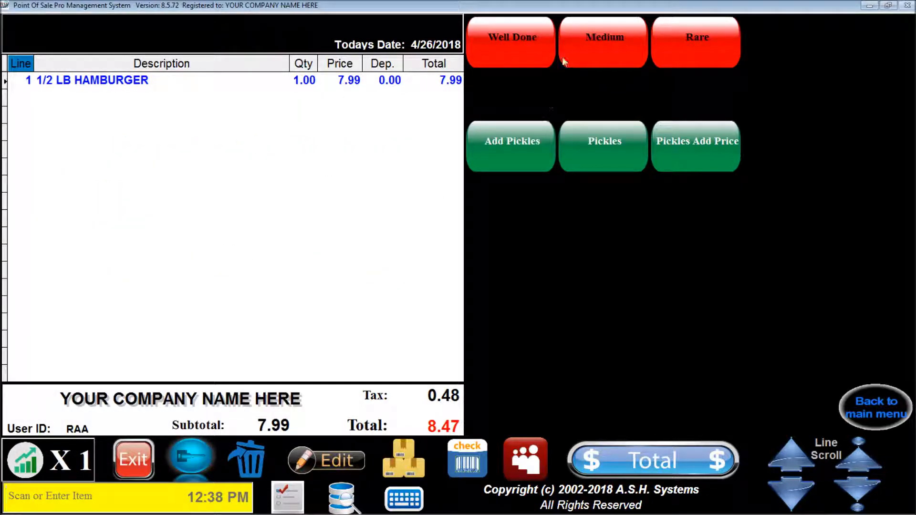
left_click(586, 39)
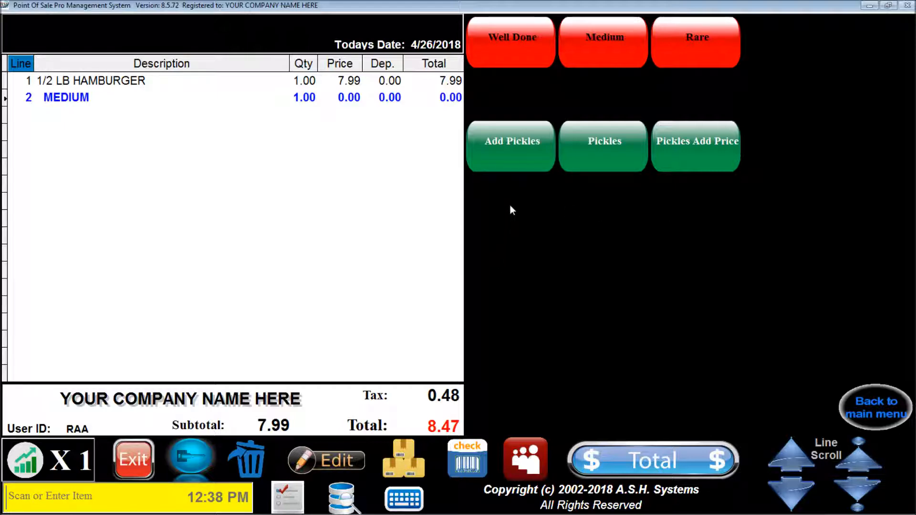
left_click(510, 146)
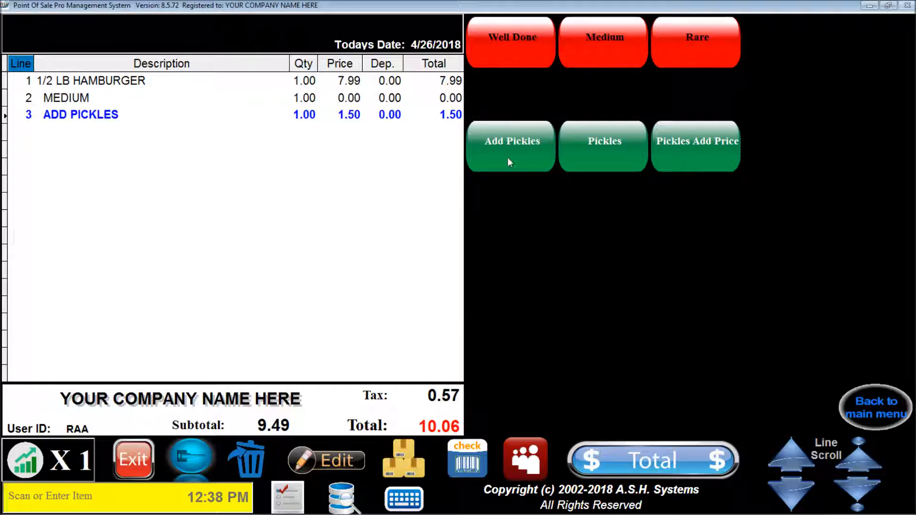
Step: Apply the Pickles modifier to the hamburger three times, choosing Add, Minus and Add On Side in turn
left_click(596, 151)
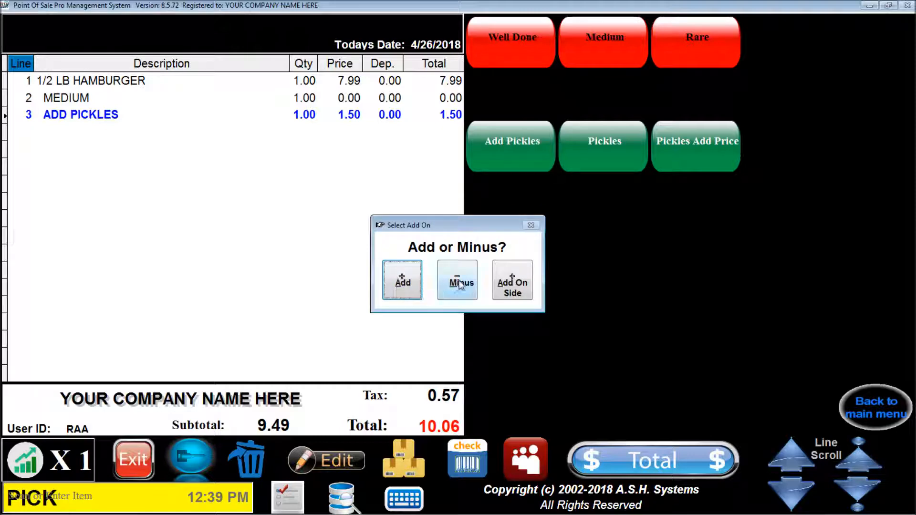
left_click(402, 281)
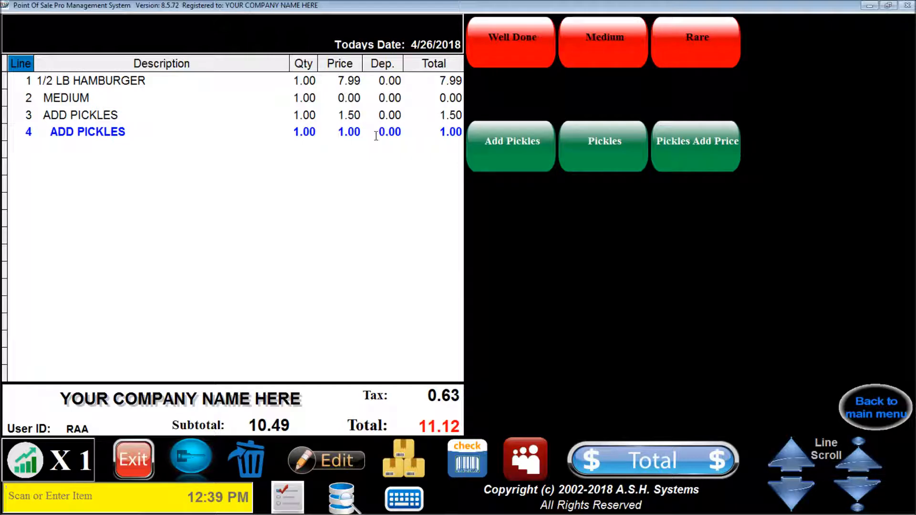
left_click(612, 151)
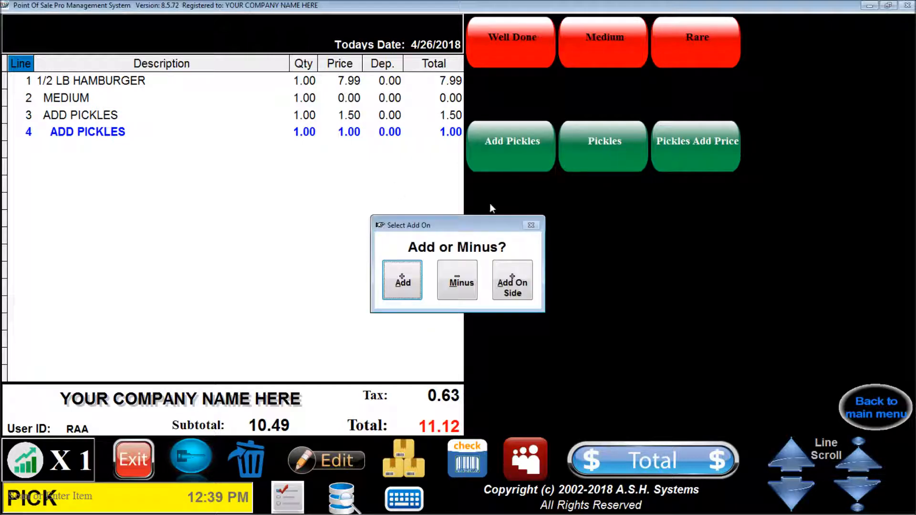
left_click(459, 281)
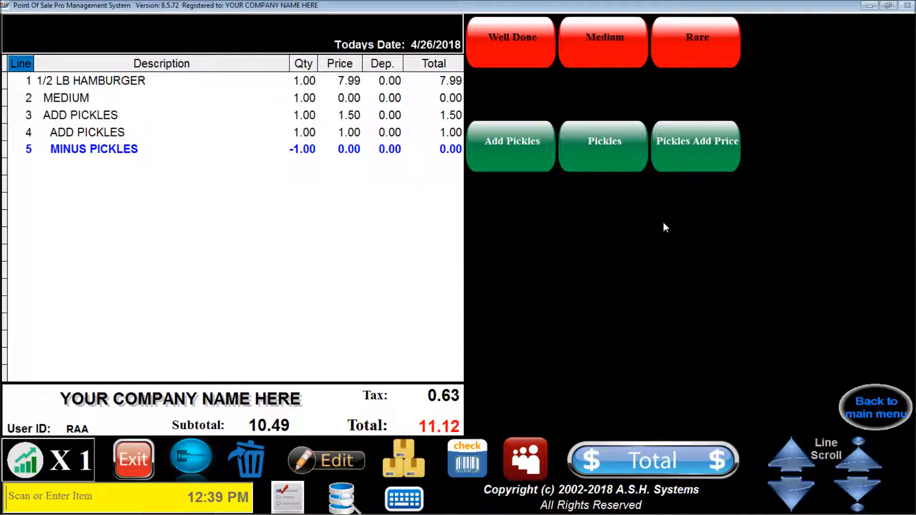
left_click(600, 149)
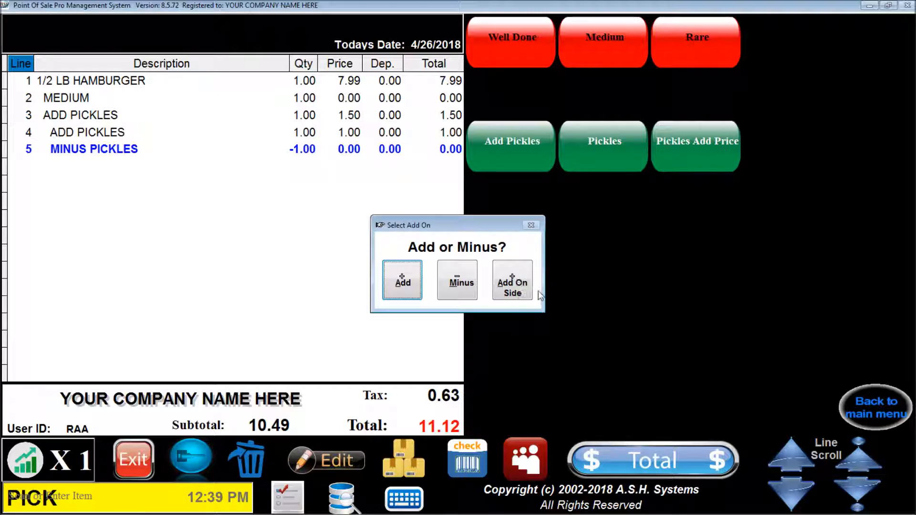
left_click(511, 281)
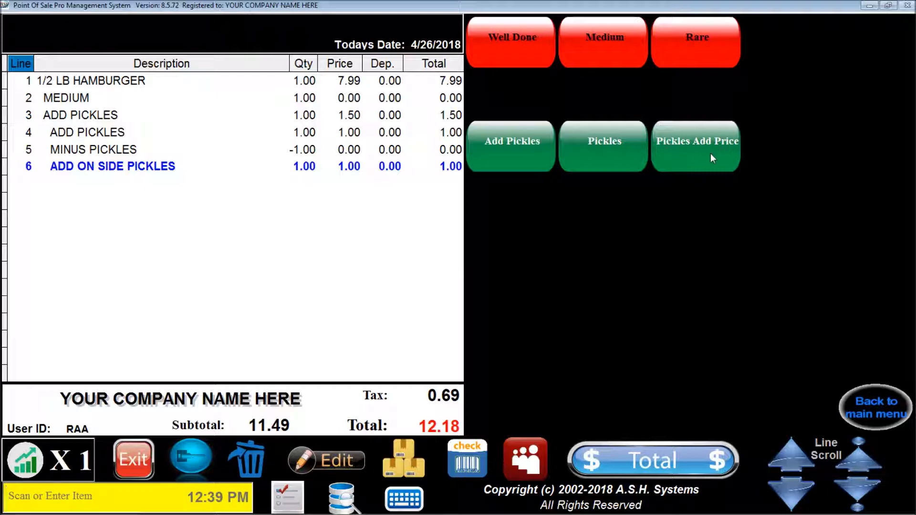
Step: Apply the Pickles Add Price modifier with the Add option, and return to the main menu buttons
left_click(699, 147)
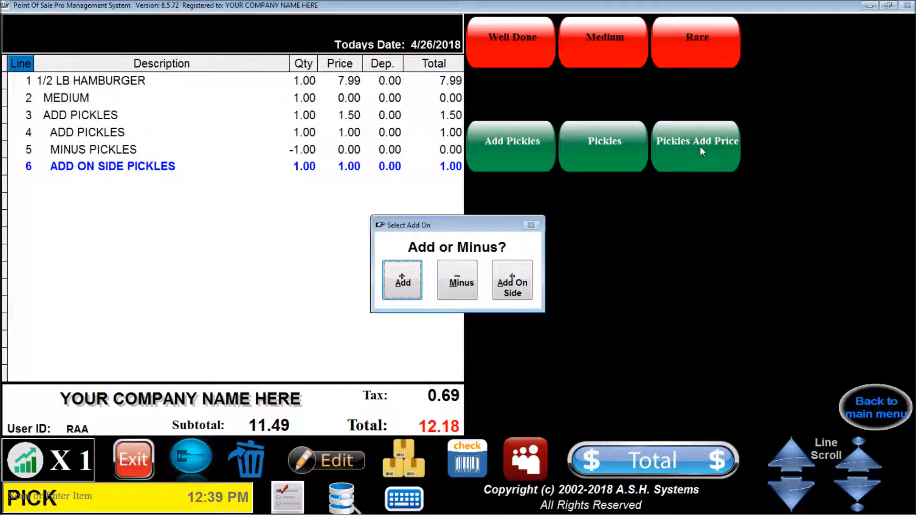
left_click(403, 281)
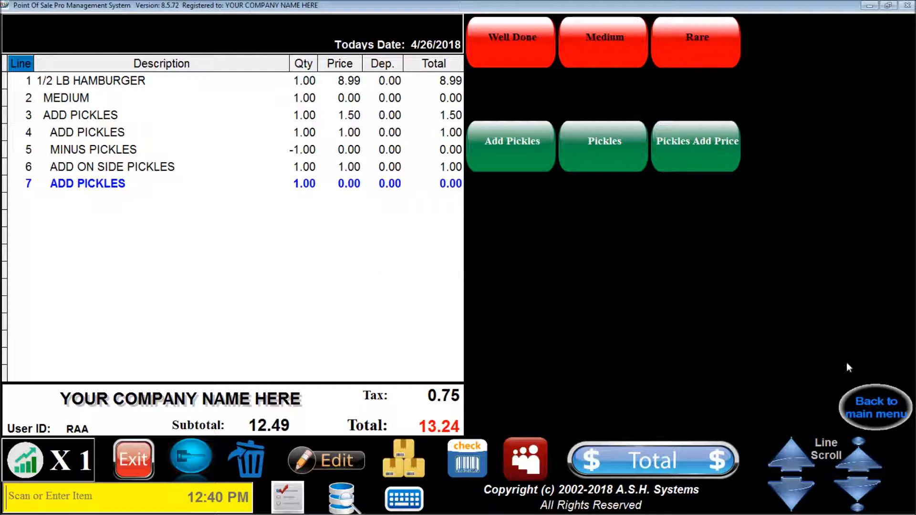
left_click(880, 403)
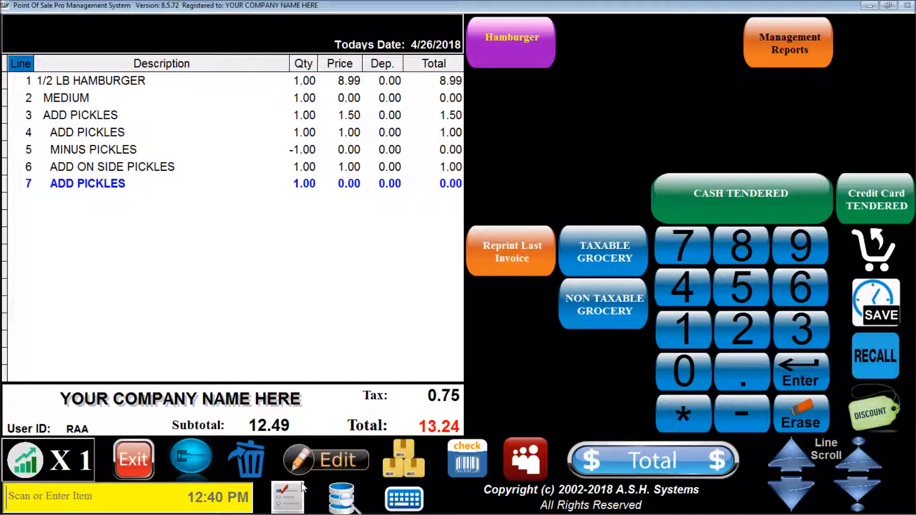
Step: Review the sales hot key list, try the MR hot key and the Management Reports button, and cancel the report selection
left_click(295, 501)
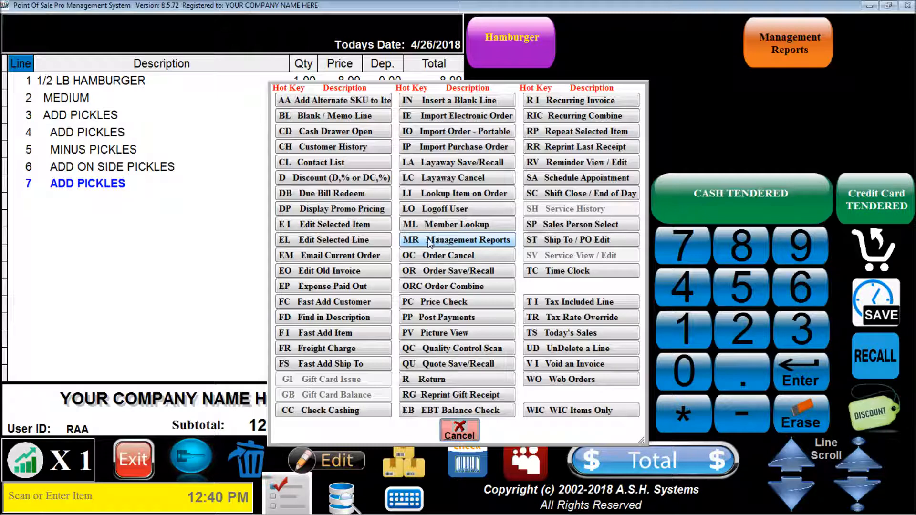
left_click(459, 432)
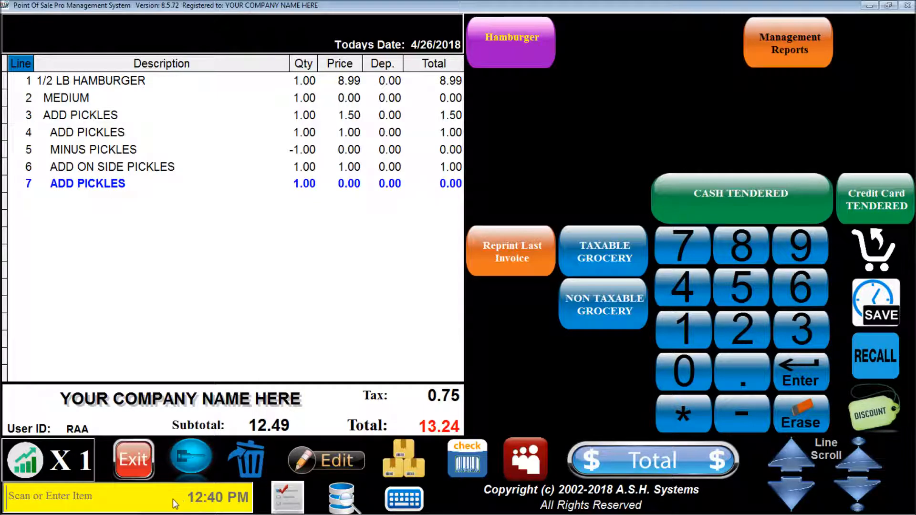
type("MR")
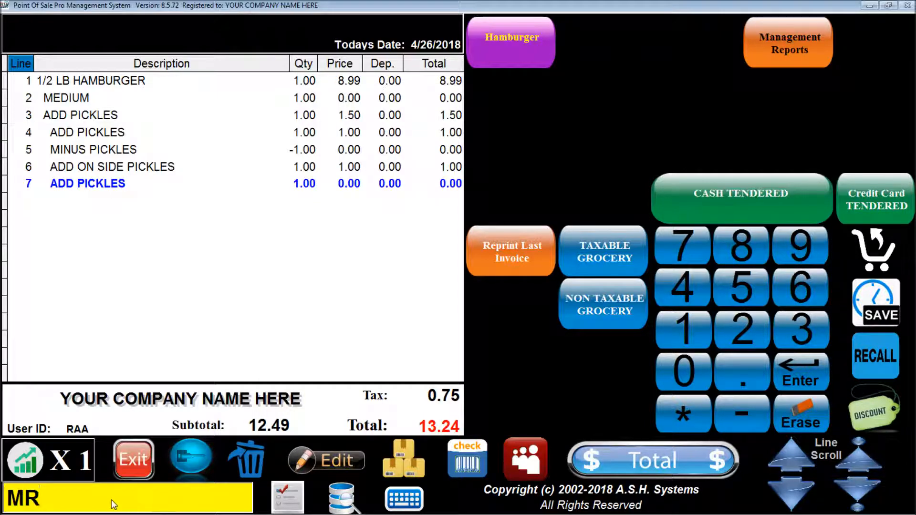
key("Return")
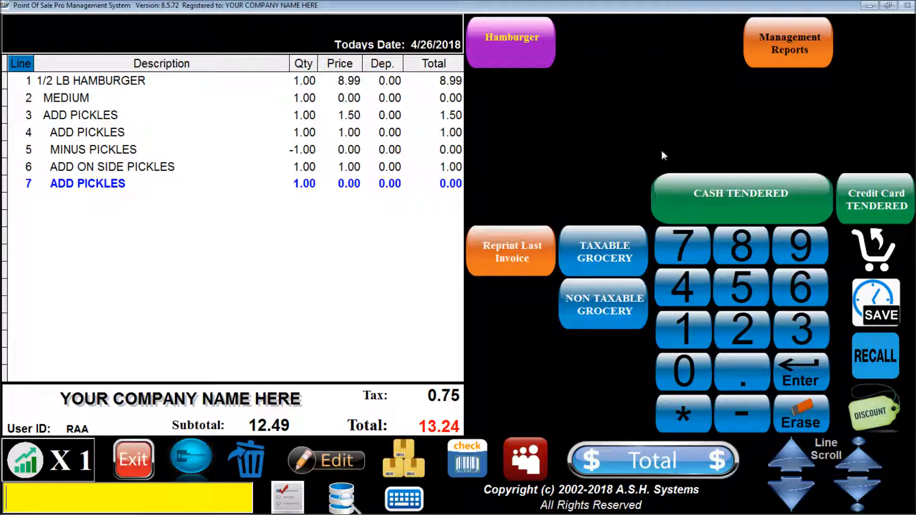
left_click(780, 39)
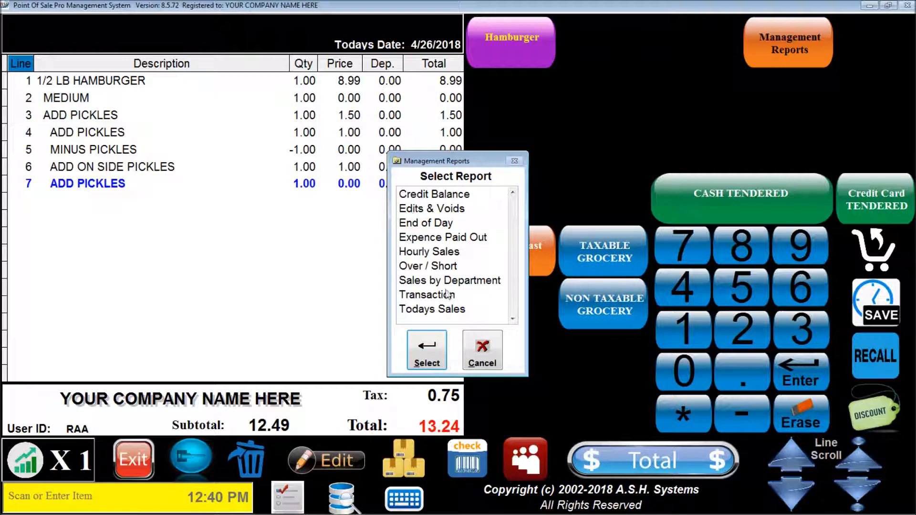
left_click(481, 351)
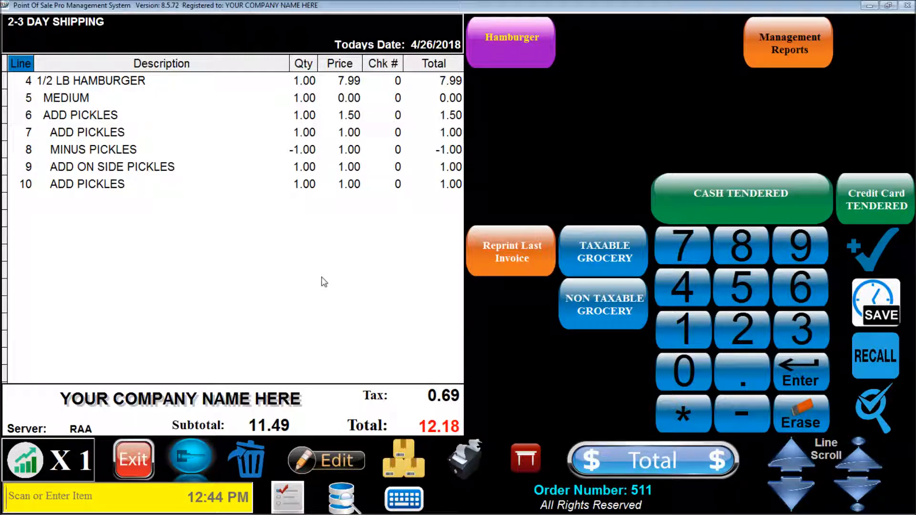
Step: Save the hamburger tab and send it to the kitchen, and select Table 27 on the Upstairs floor plan
left_click(880, 299)
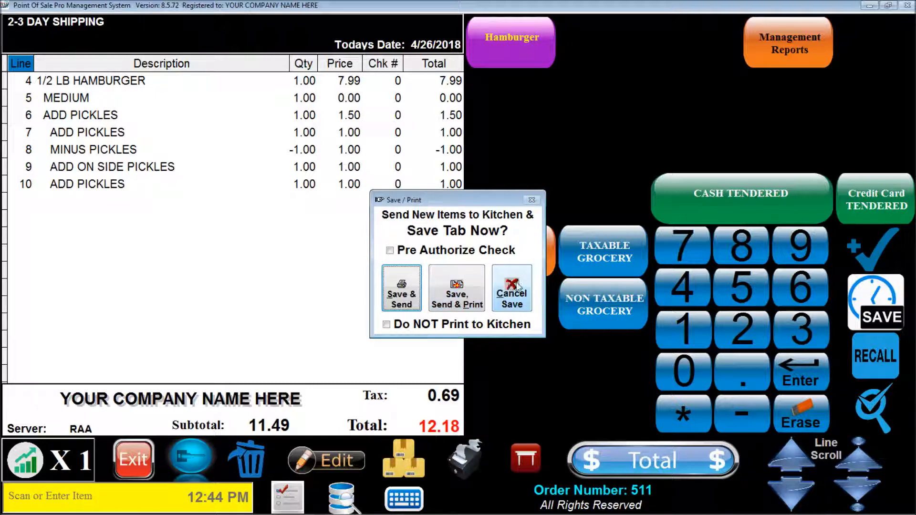
left_click(408, 287)
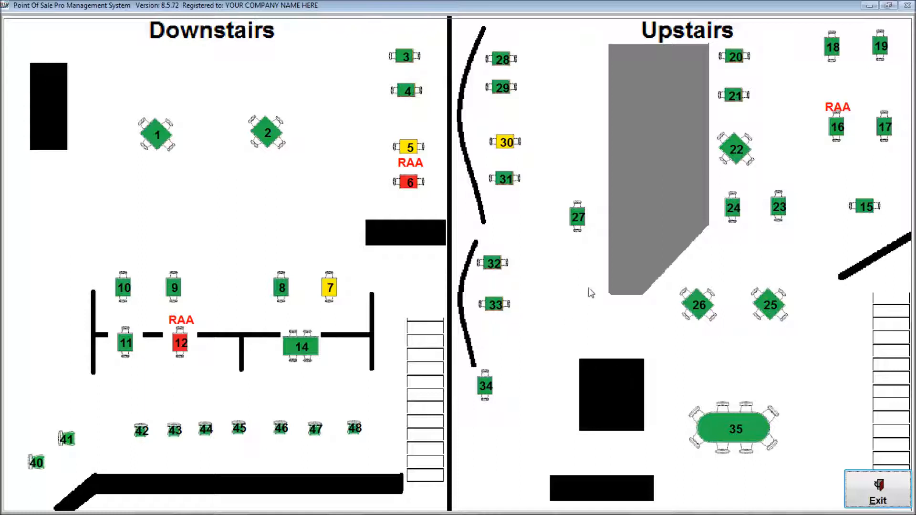
left_click(578, 218)
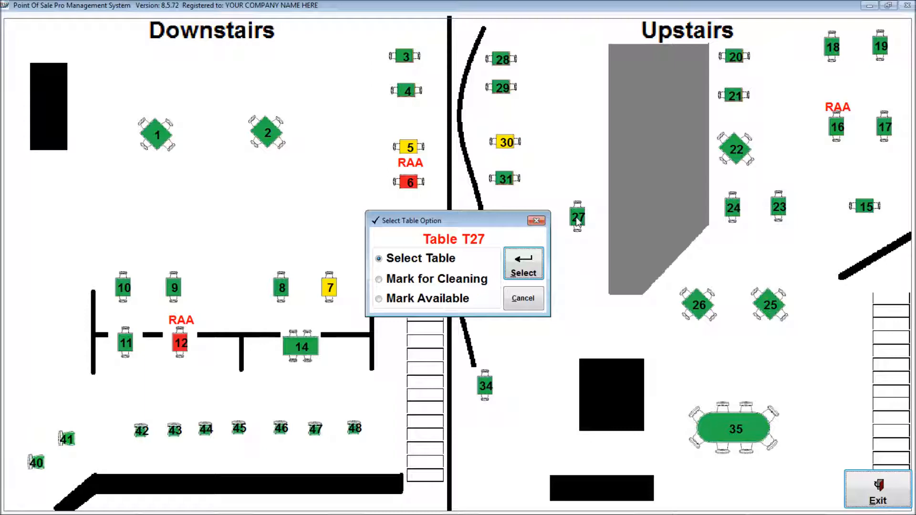
left_click(523, 263)
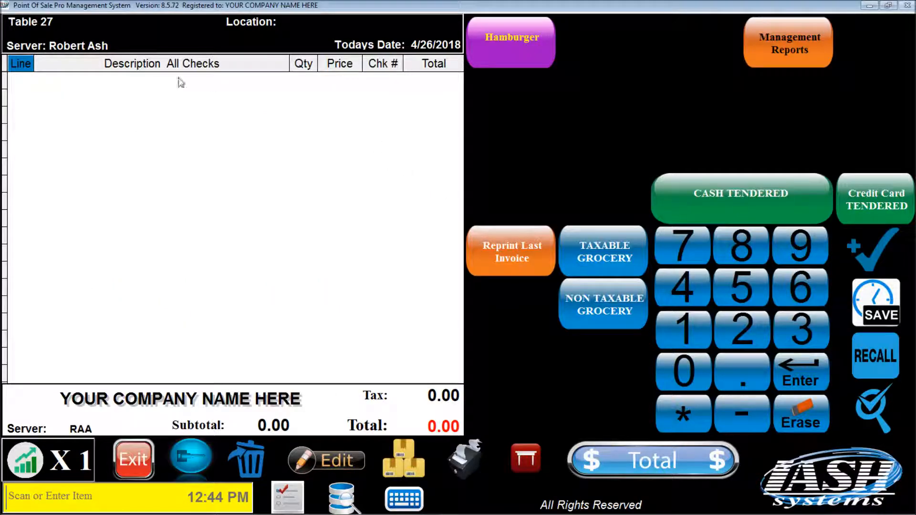
Step: Exit the Table 27 sale and reopen menu button maintenance
left_click(132, 458)
left_click(382, 264)
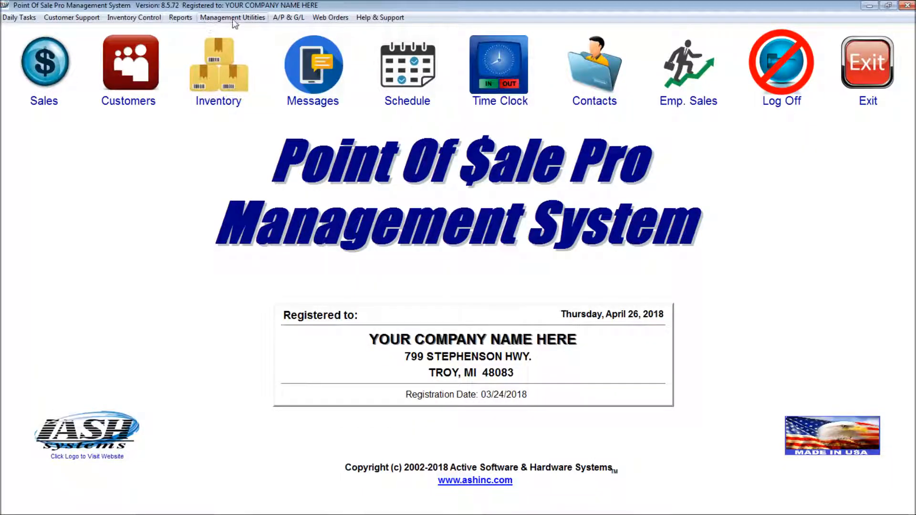
left_click(234, 19)
left_click(243, 111)
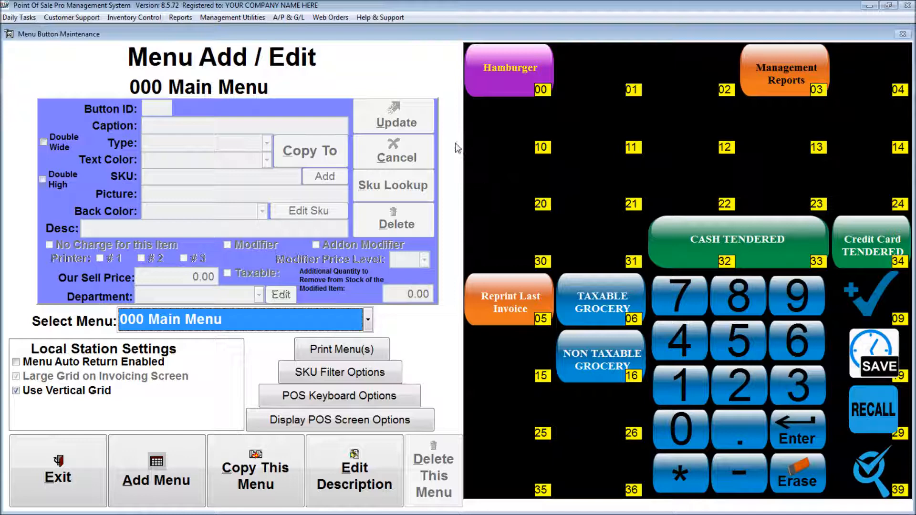
Step: Review the Hamburger button's settings, cancel without changes, and display the 001 Condiments menu
left_click(508, 68)
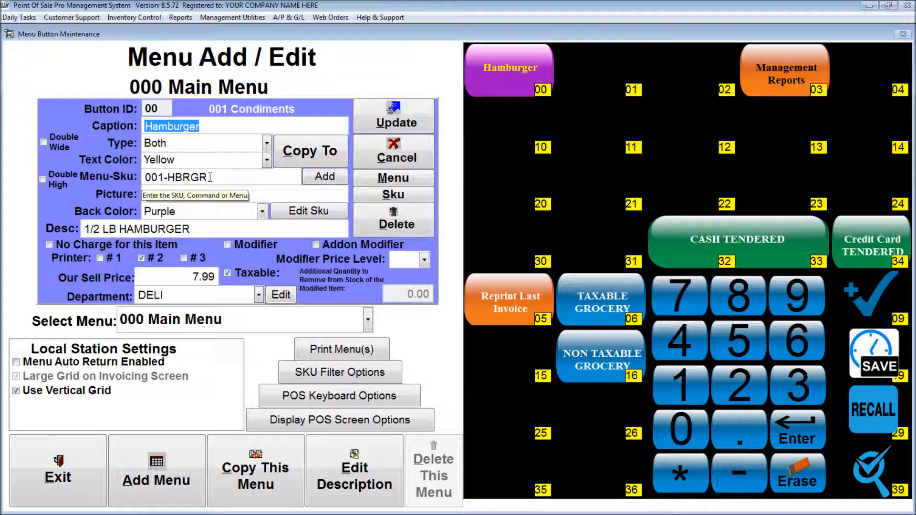
left_click(393, 152)
left_click(259, 330)
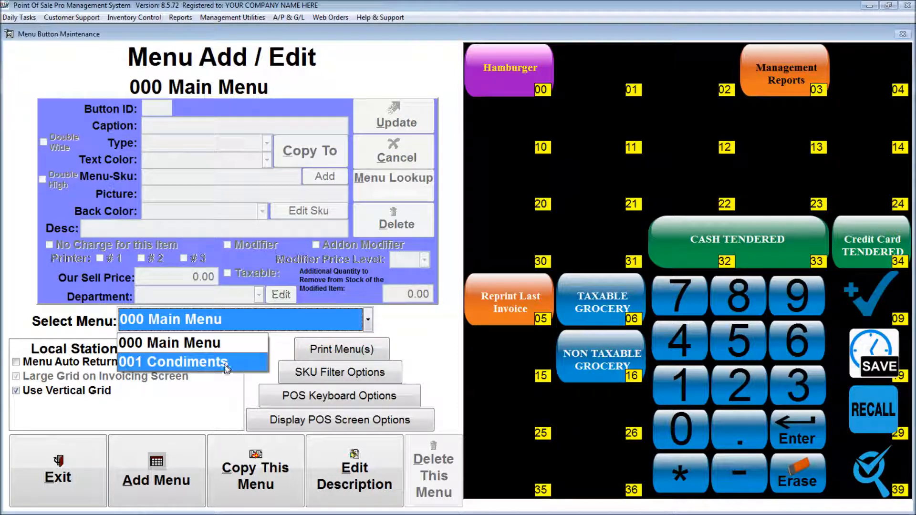
left_click(220, 362)
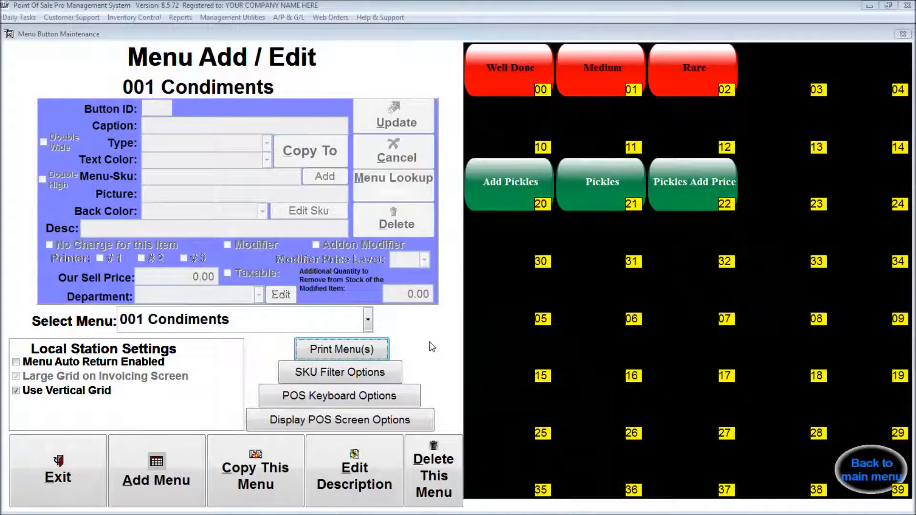
Step: Copy the Hamburger button from 000 Main Menu to key ID 16 on the 001 Condiments menu
left_click(293, 319)
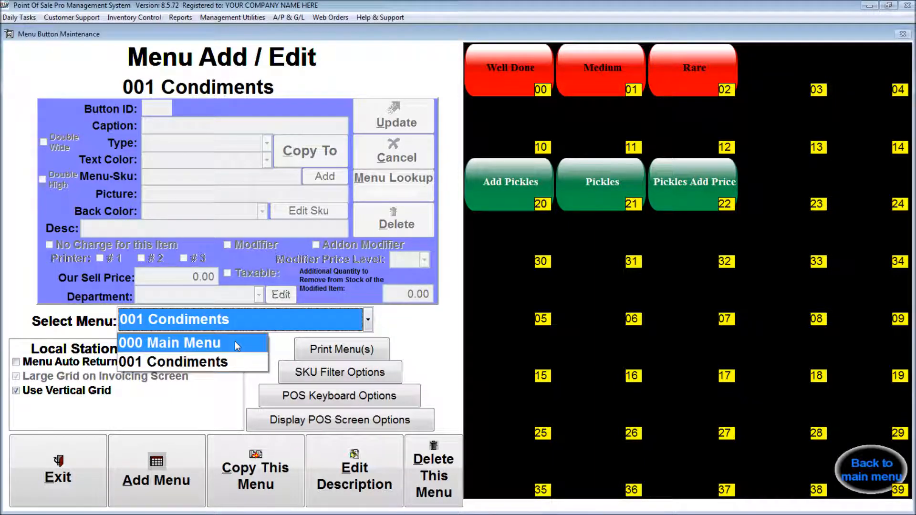
left_click(241, 343)
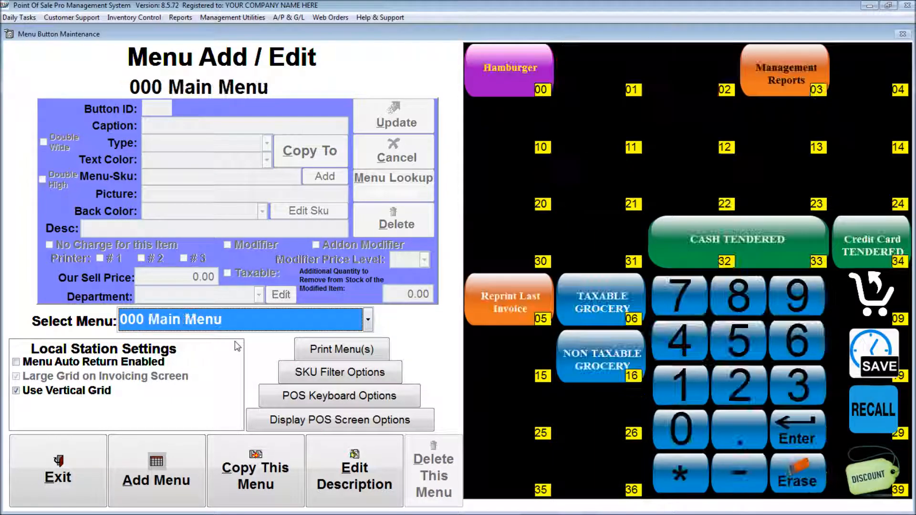
left_click(499, 72)
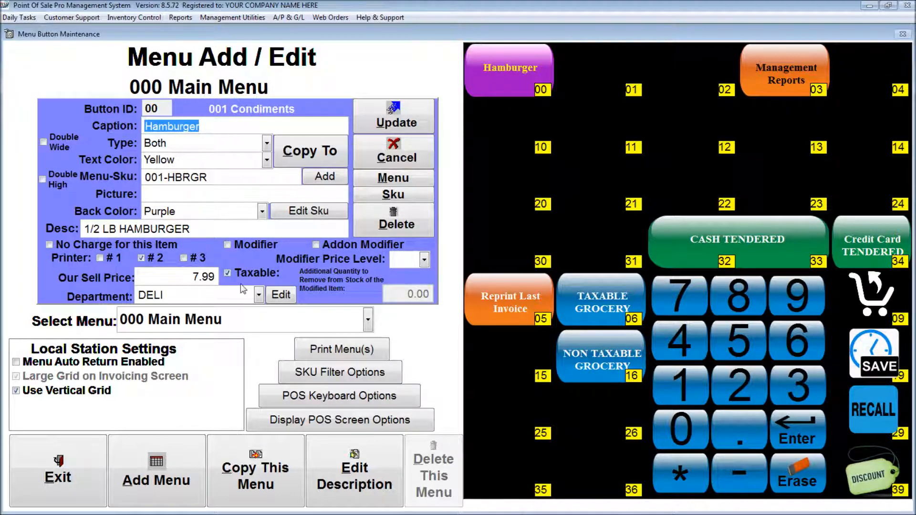
left_click(243, 321)
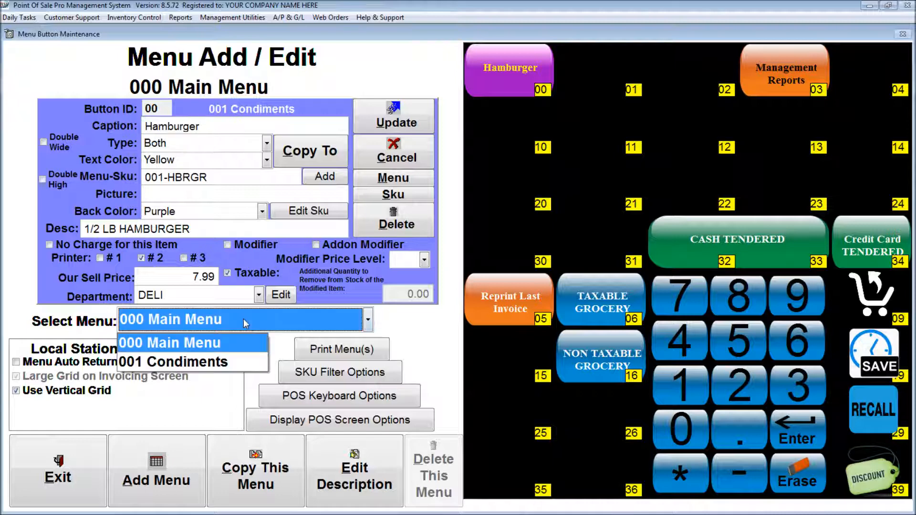
left_click(216, 365)
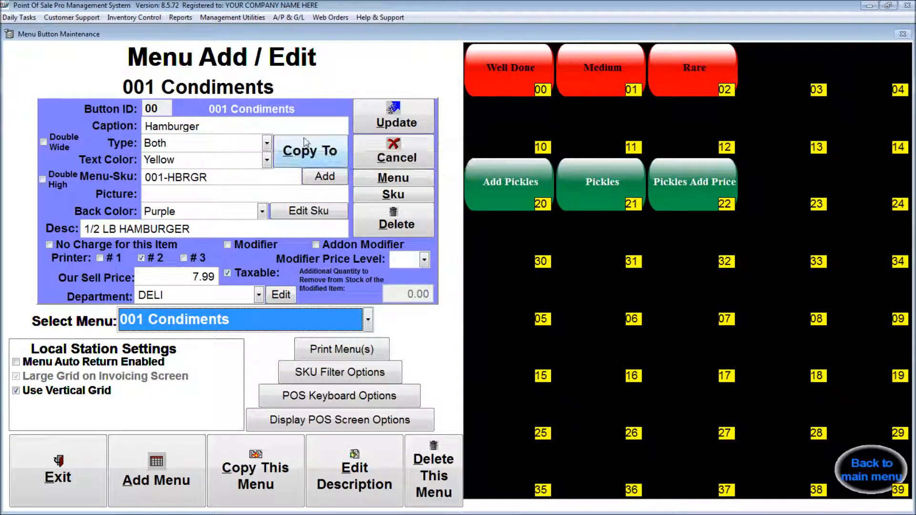
left_click(298, 153)
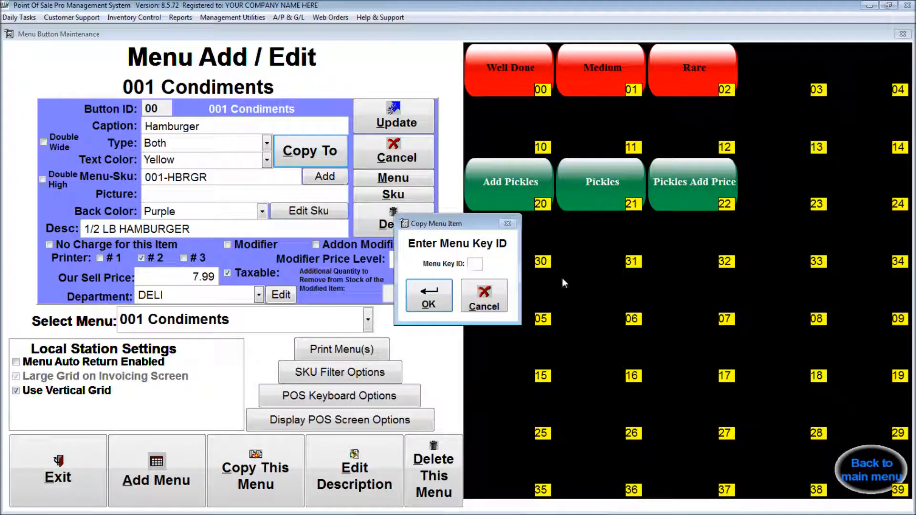
type("16")
left_click(428, 298)
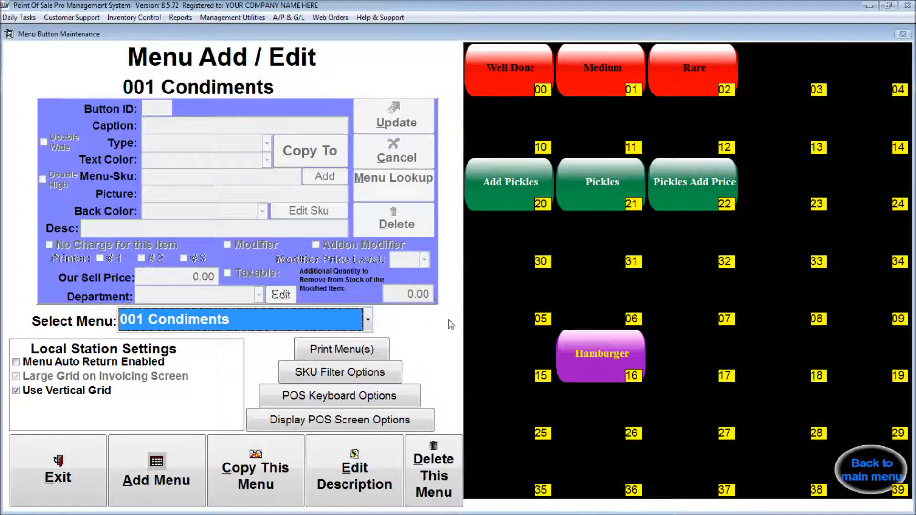
Step: Copy the Condiments menu's Hamburger button from position 16 to key ID 07, and delete the one at position 16
left_click(600, 356)
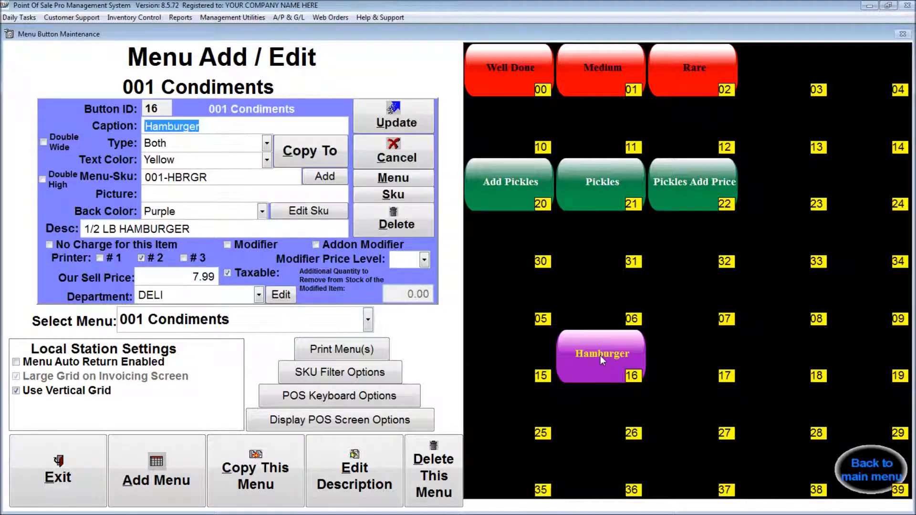
left_click(308, 153)
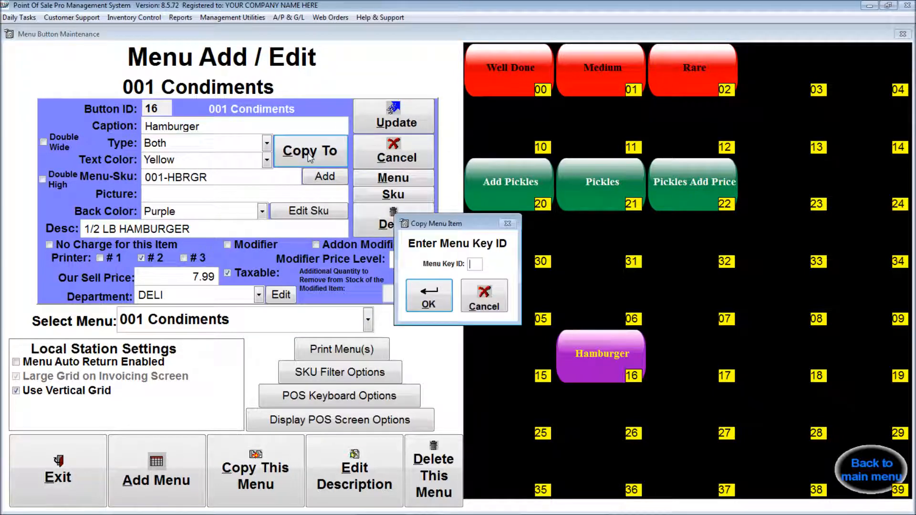
type("07")
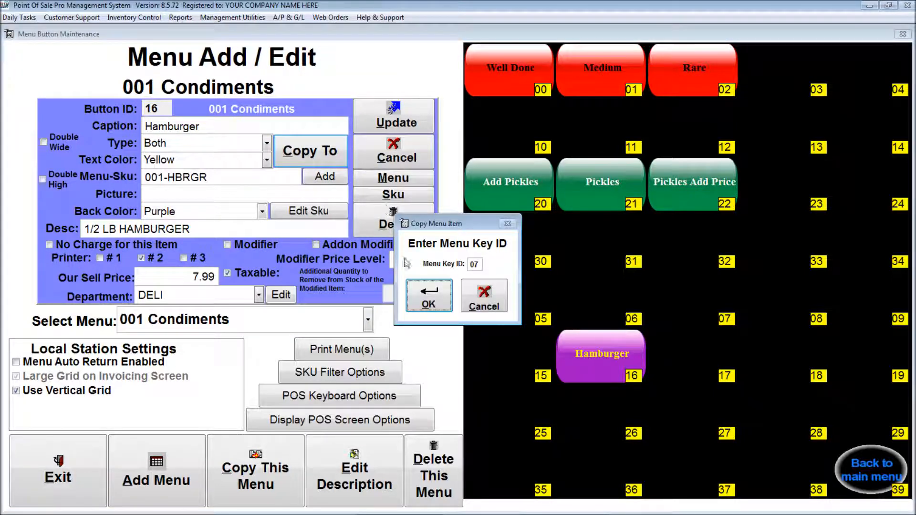
left_click(429, 296)
left_click(607, 358)
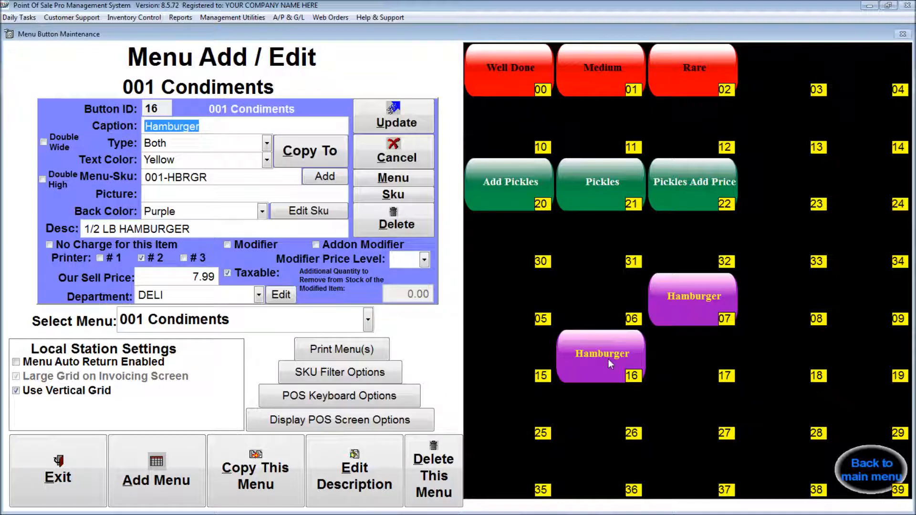
left_click(415, 230)
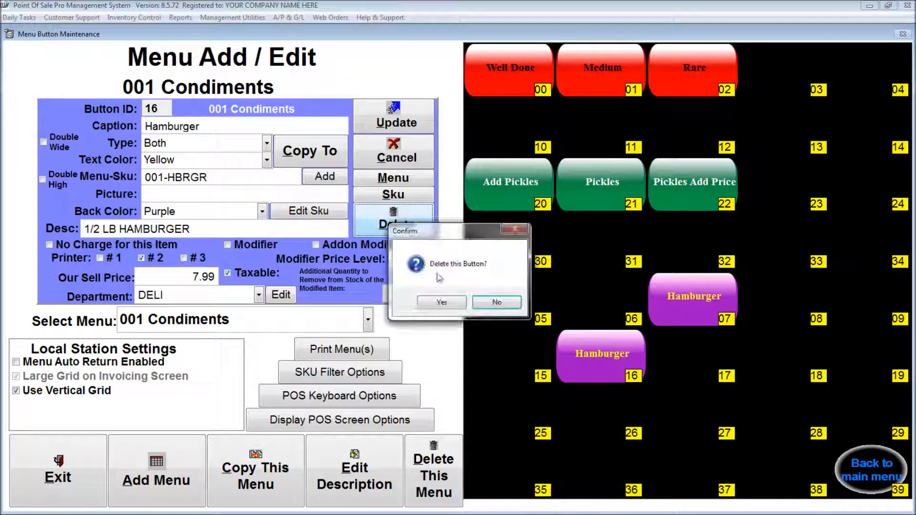
left_click(441, 302)
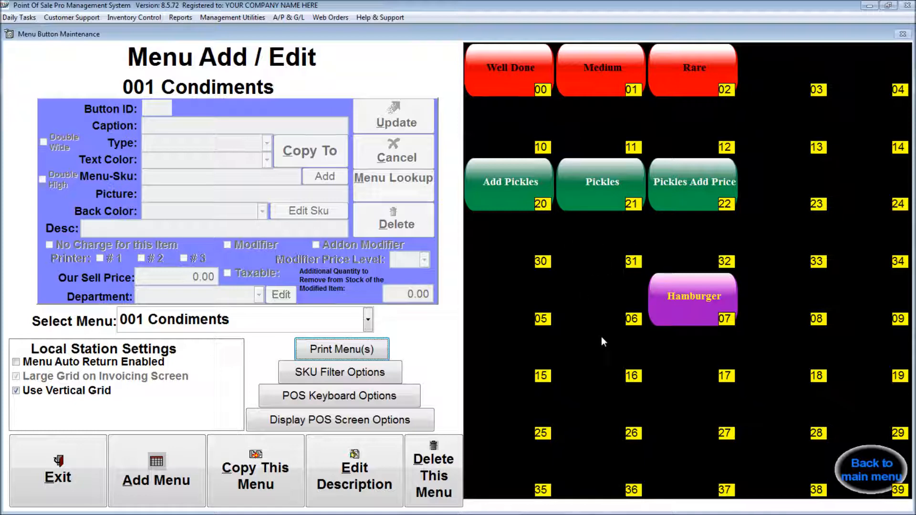
Step: Enable No Charge for this Item on the Condiments menu's Hamburger button and save the change
left_click(692, 309)
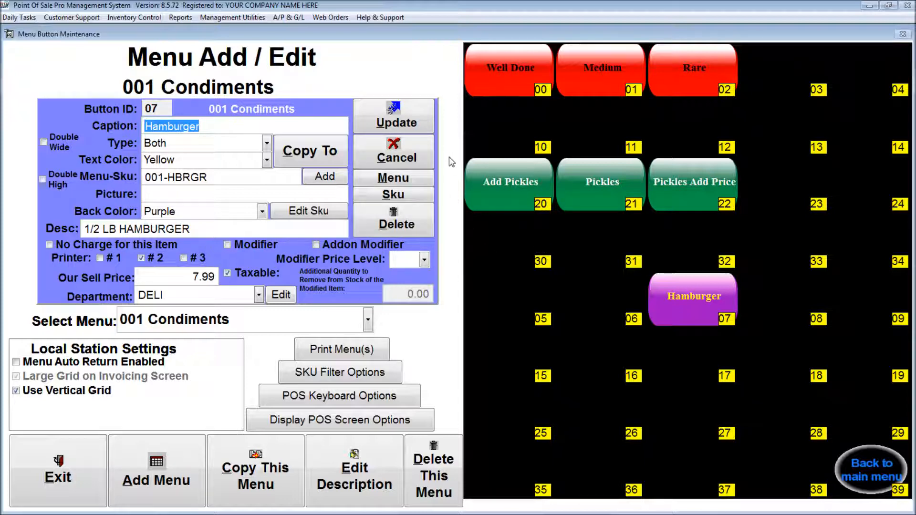
mouse_move(137, 249)
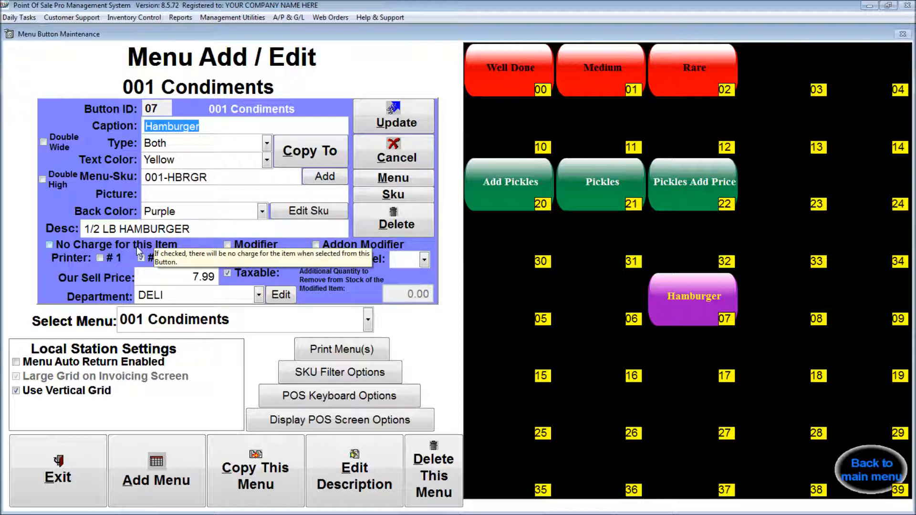
left_click(136, 246)
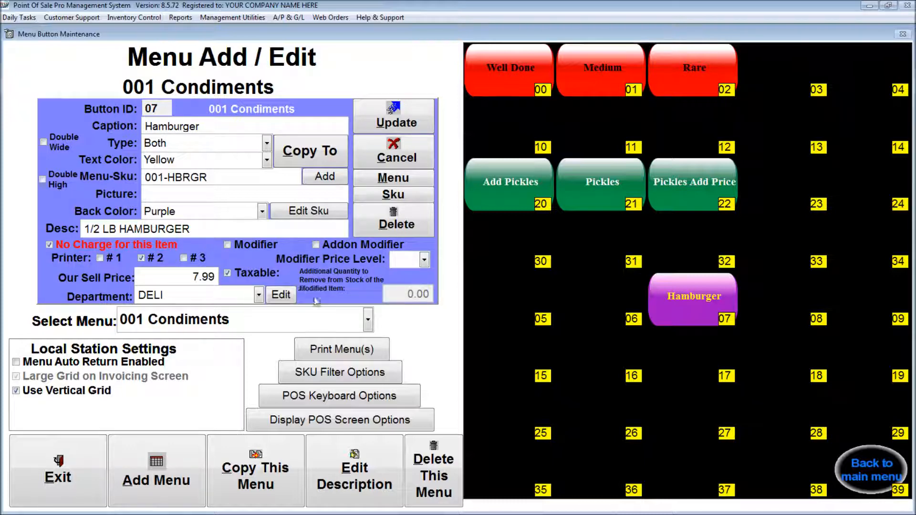
left_click(391, 122)
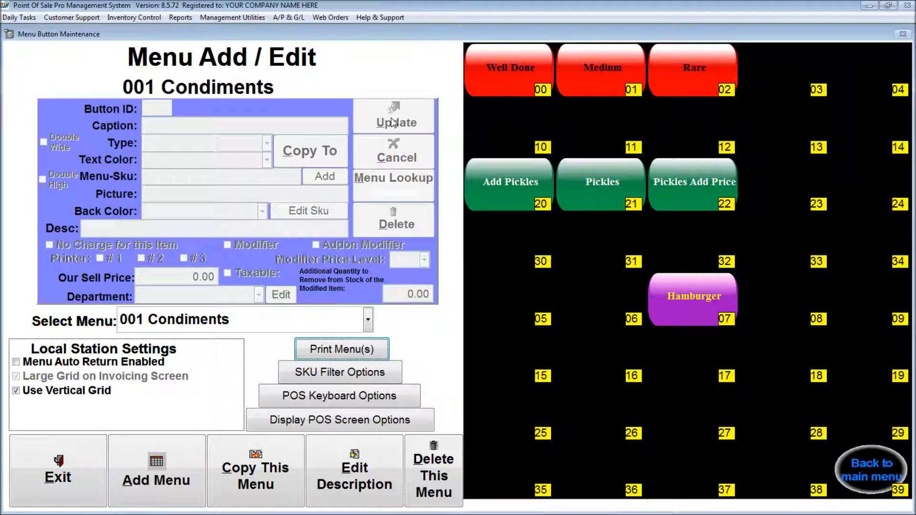
Step: Try an additional stock quantity of 0.66 and Add Price to Modified Item on the Well Done button, and cancel the edit
left_click(511, 86)
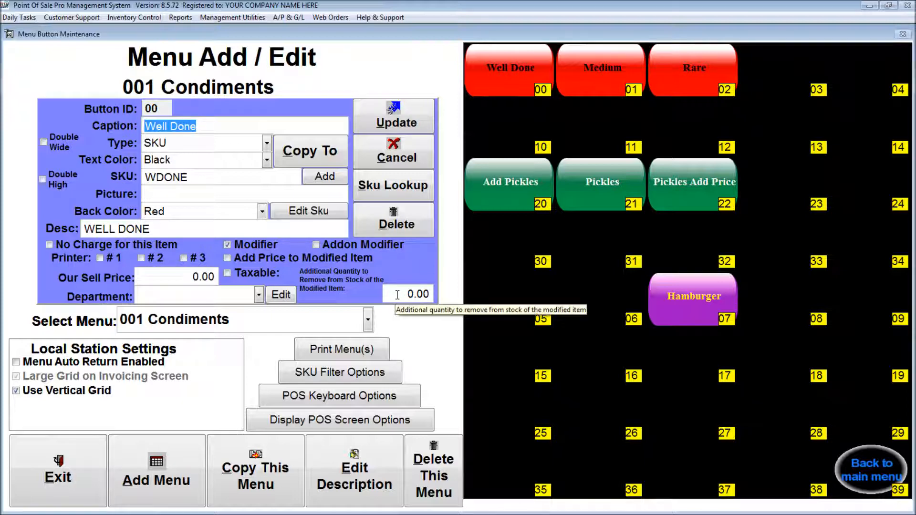
left_click_drag(397, 295, 435, 294)
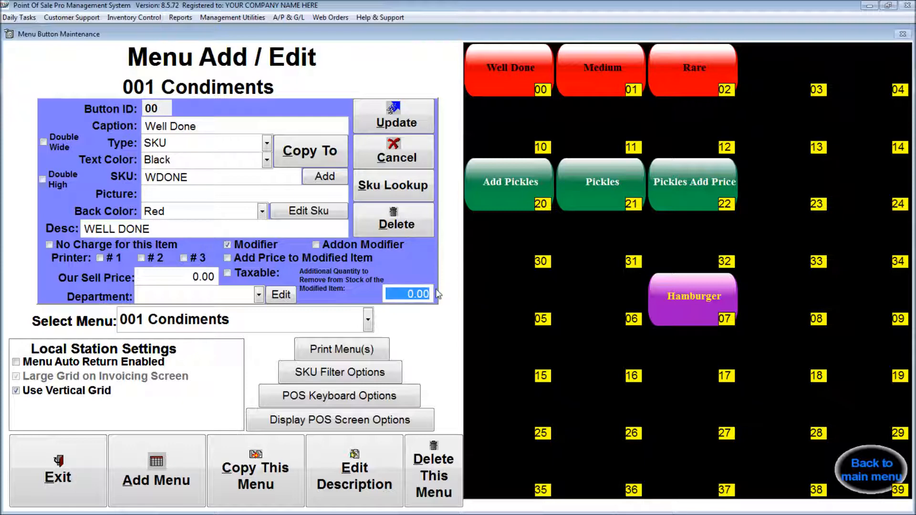
type("0")
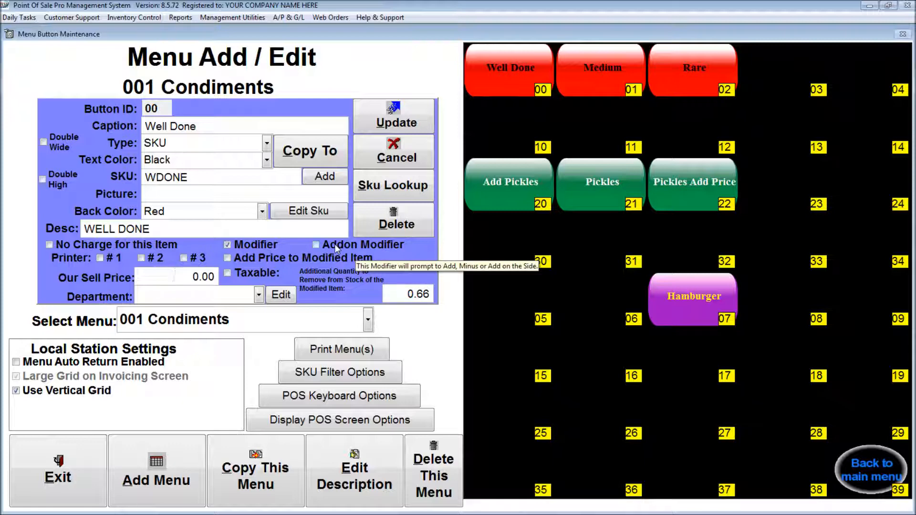
left_click(241, 256)
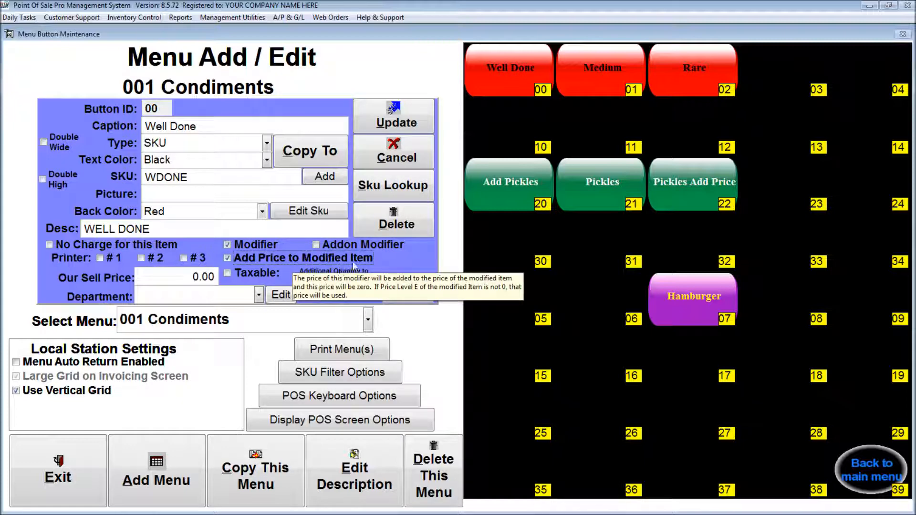
left_click(185, 276)
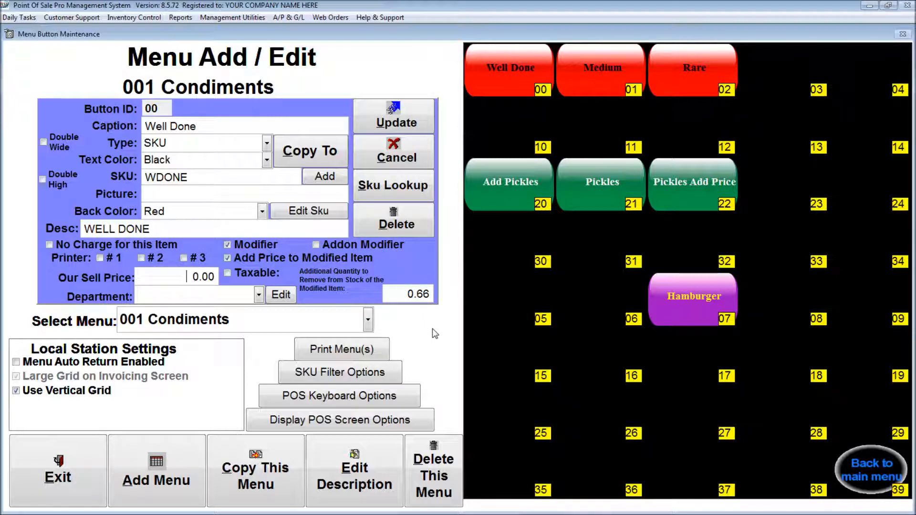
left_click(391, 155)
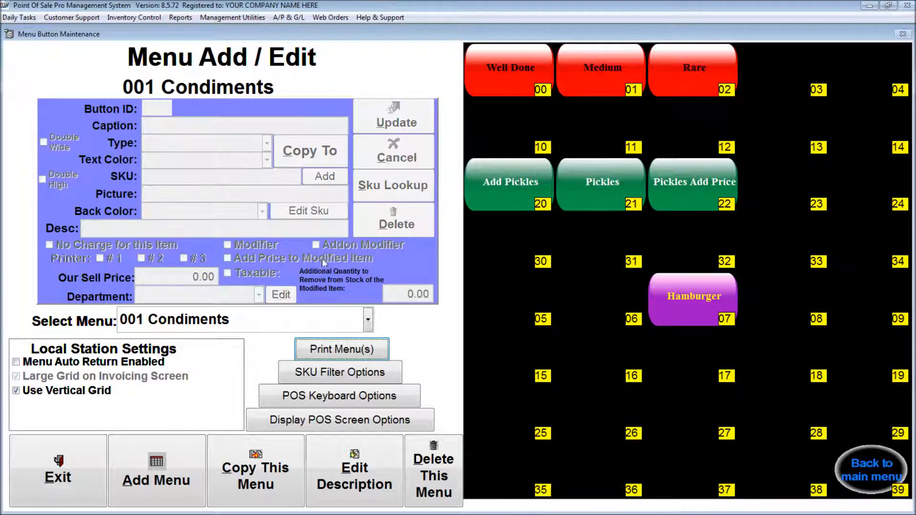
Step: Return to 000 Main Menu, leave menu button maintenance, and log in to the Sales screen with the user's initials
left_click(276, 321)
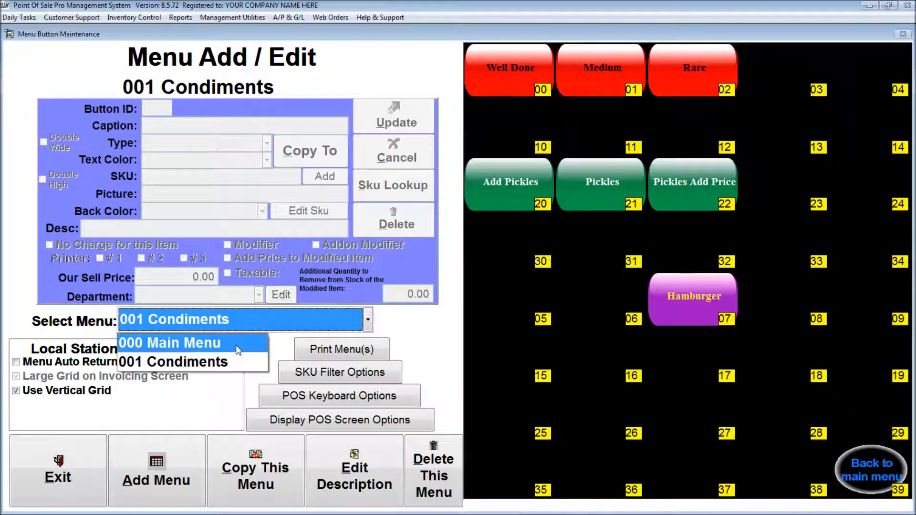
left_click(236, 343)
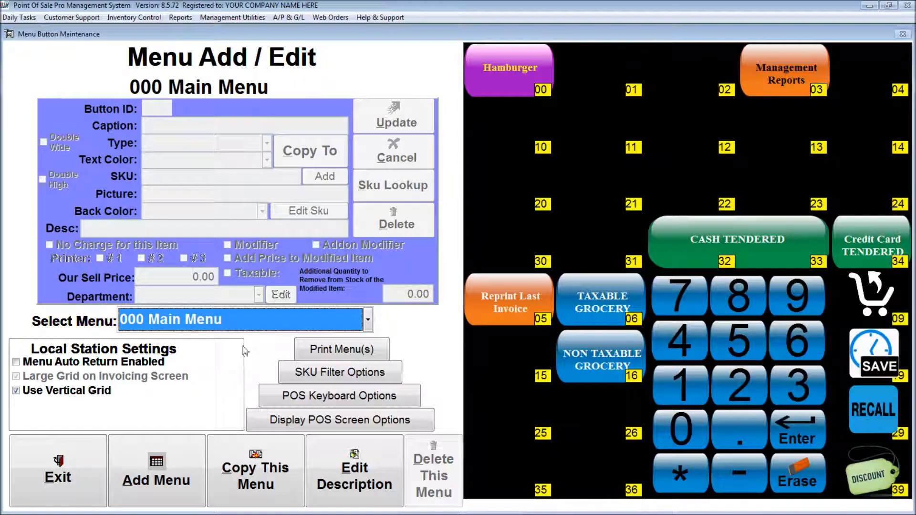
left_click(86, 464)
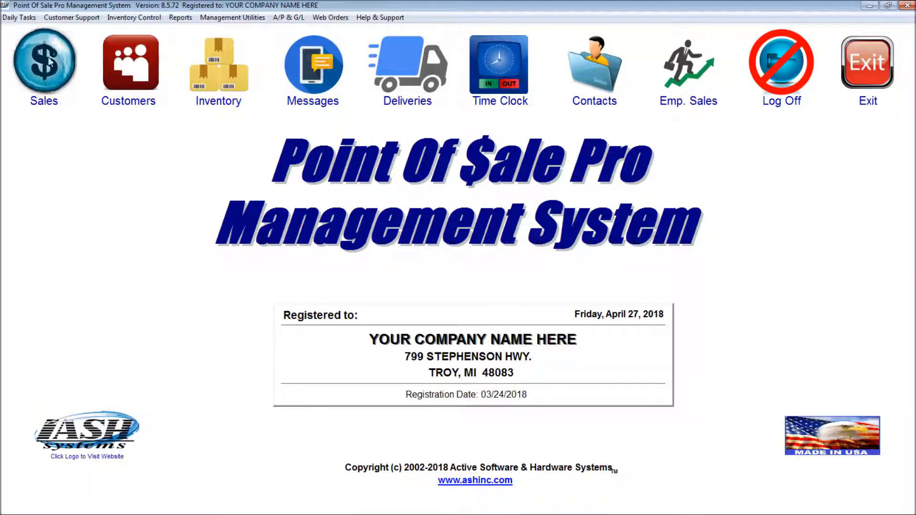
left_click(49, 62)
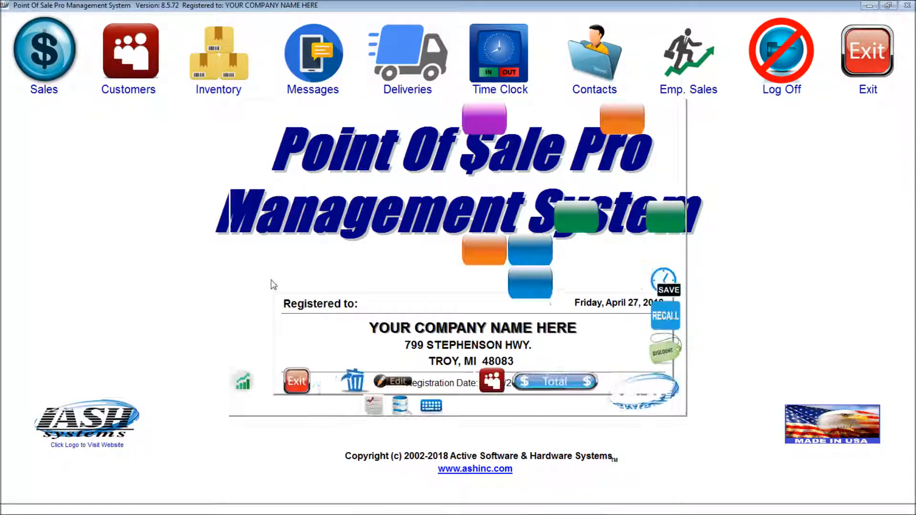
type("RAA")
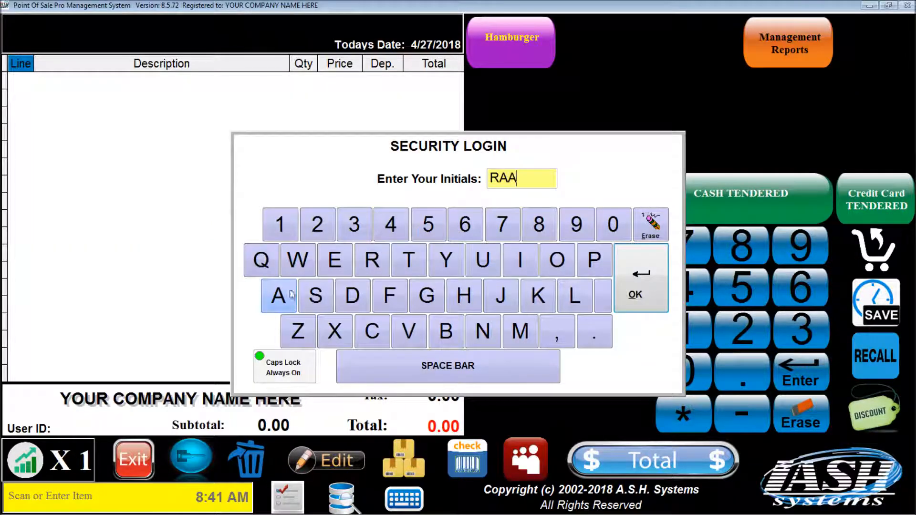
key("Return")
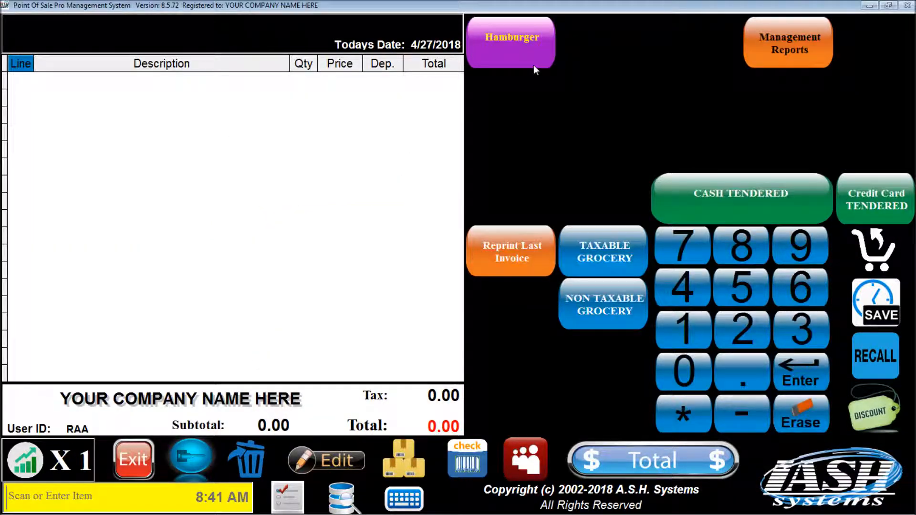
Step: Ring up a Hamburger cooked Medium with Pickles Add Price set to Add On Side
left_click(518, 42)
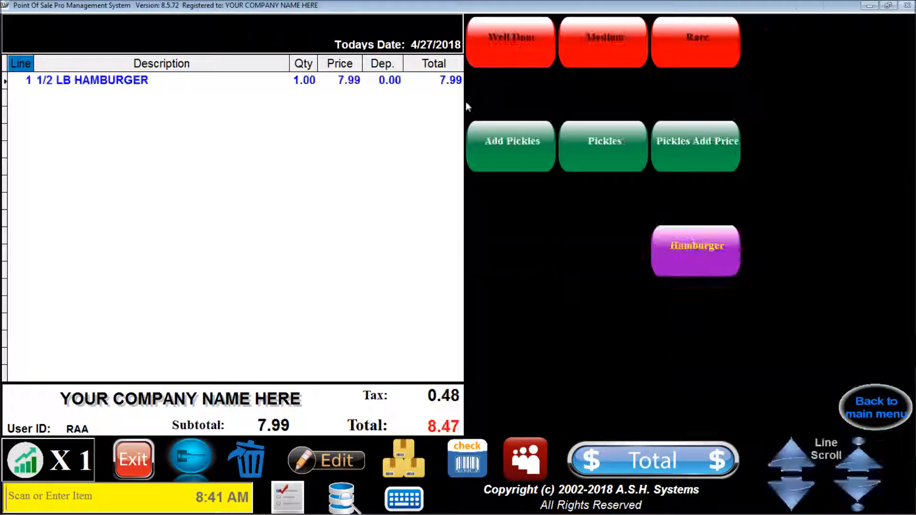
left_click(594, 42)
left_click(691, 139)
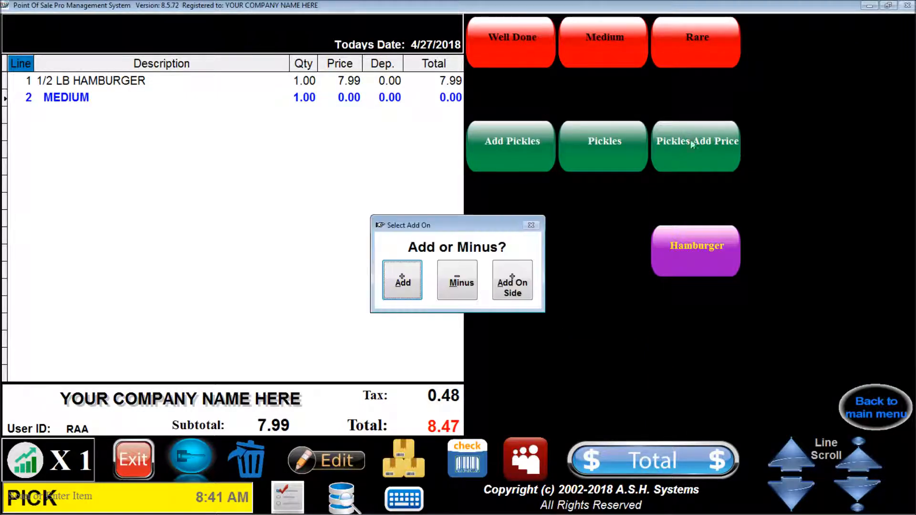
left_click(516, 286)
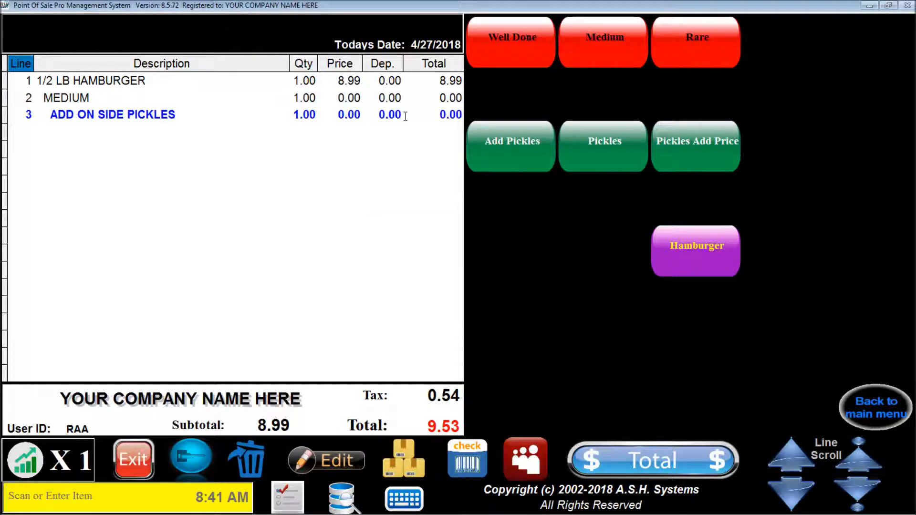
Step: Ring up the Condiments menu's no-charge Hamburger as Well Done with Pickles Add Price set to Add, and exit the sale
left_click(707, 260)
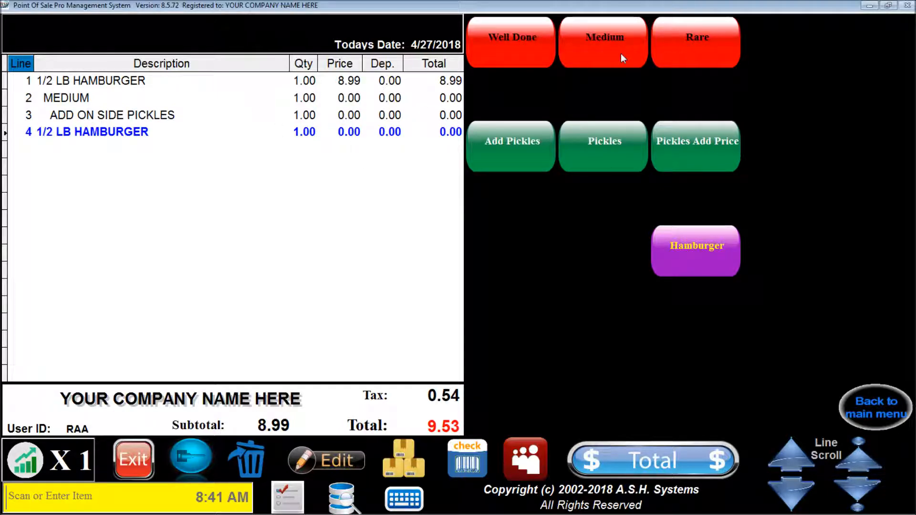
left_click(530, 41)
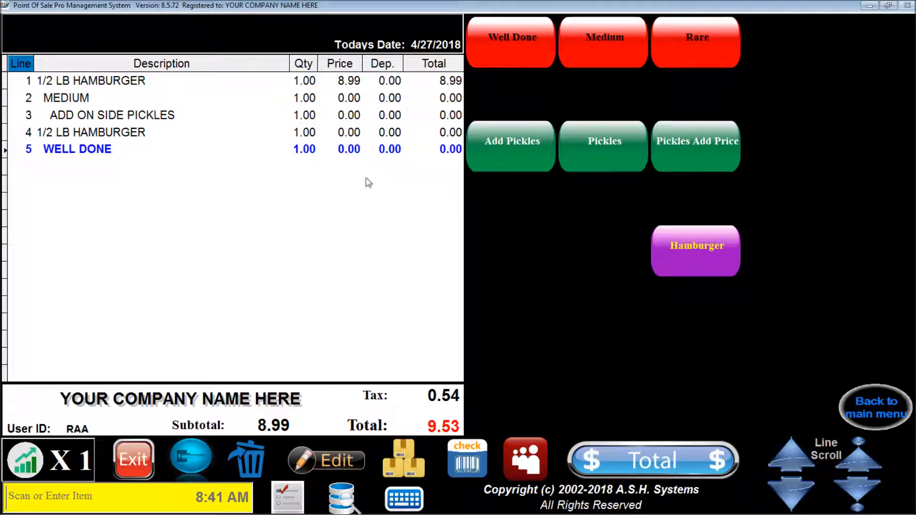
left_click(681, 142)
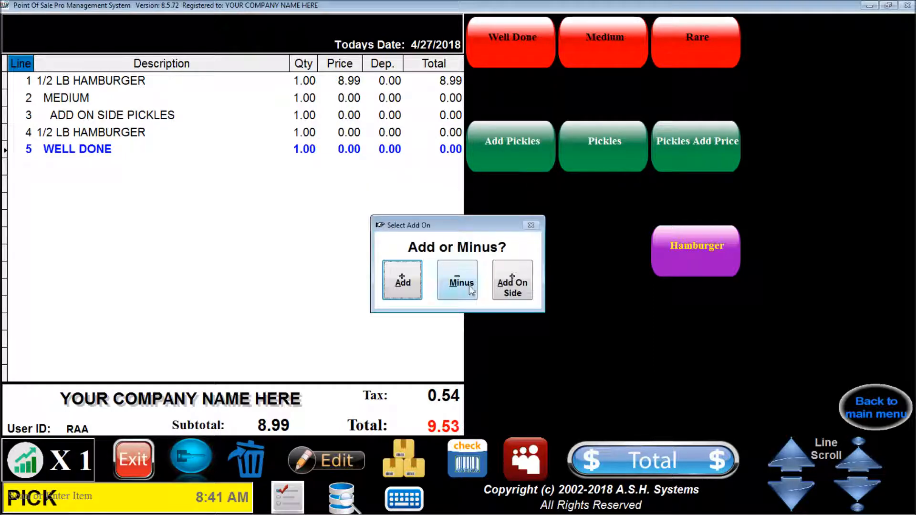
left_click(406, 283)
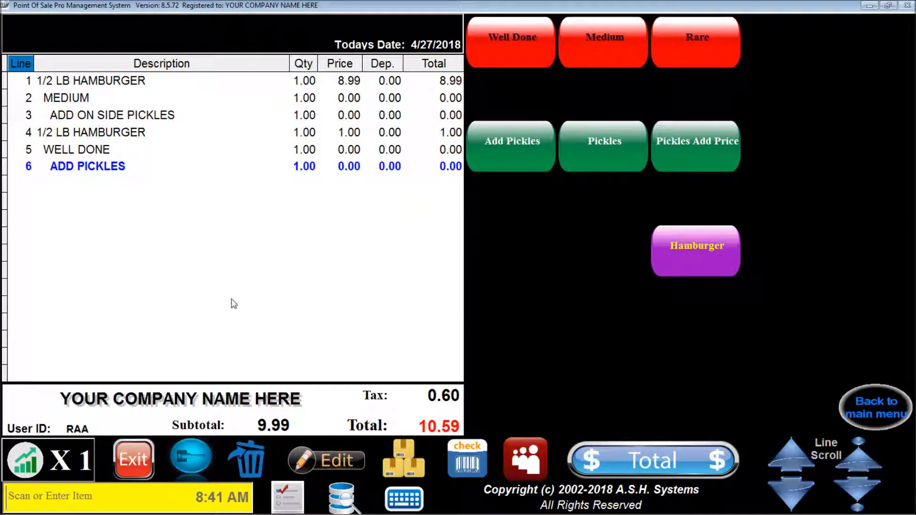
left_click(127, 450)
left_click(382, 265)
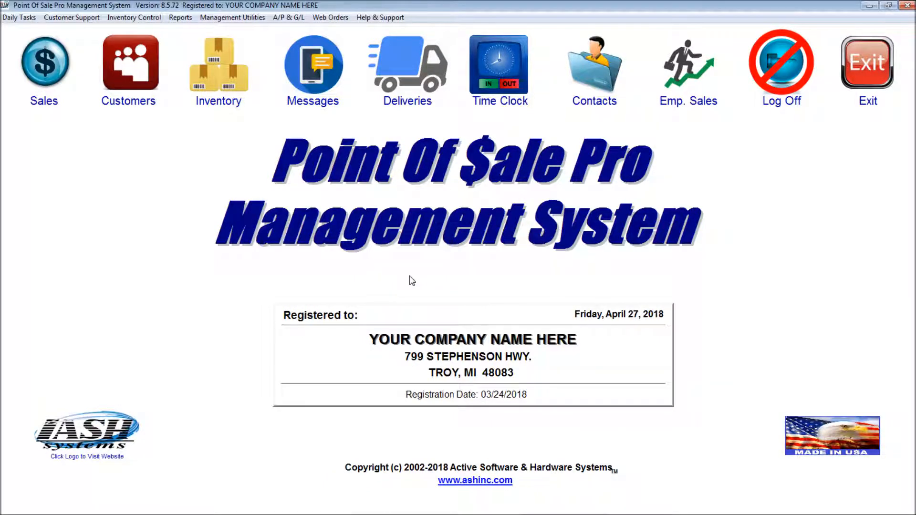